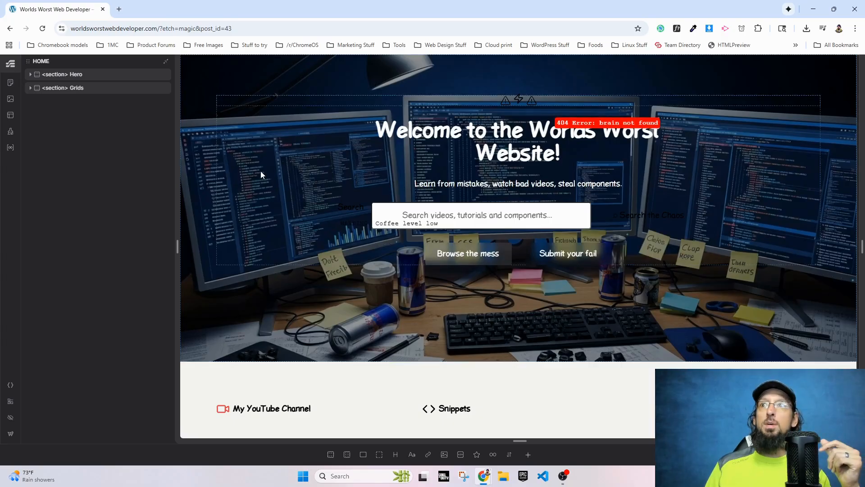
- Open the Container inside the Grids section of the home page to inspect its columns and grid CSS
scroll(316, 297, "down", 3)
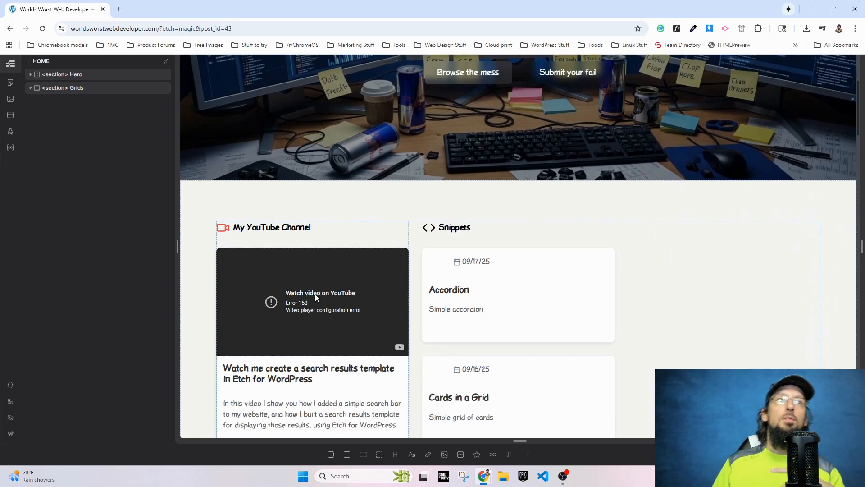
scroll(315, 297, "up", 1)
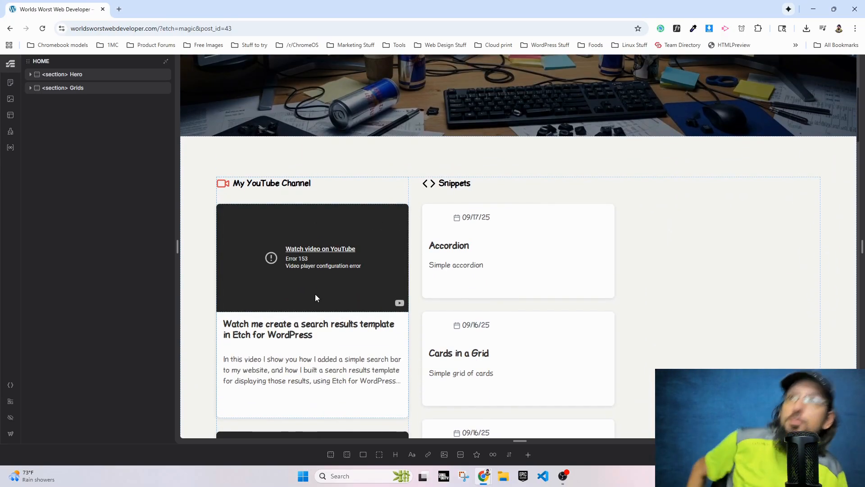
left_click(53, 89)
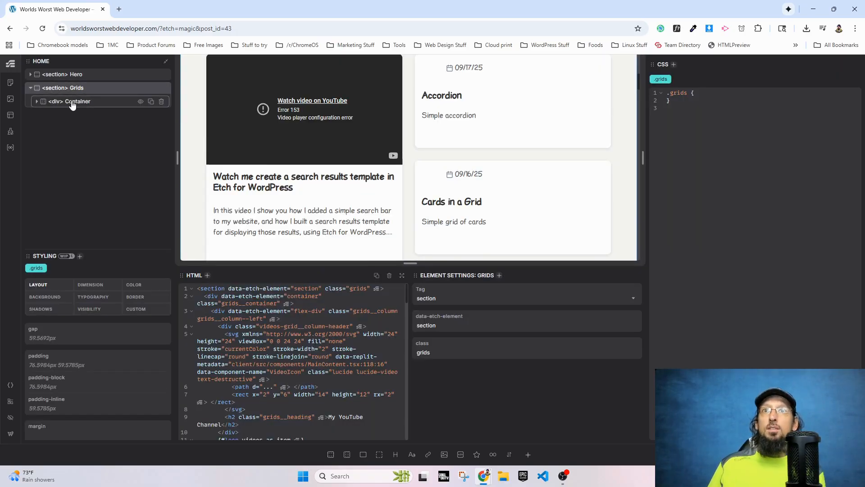
left_click(70, 102)
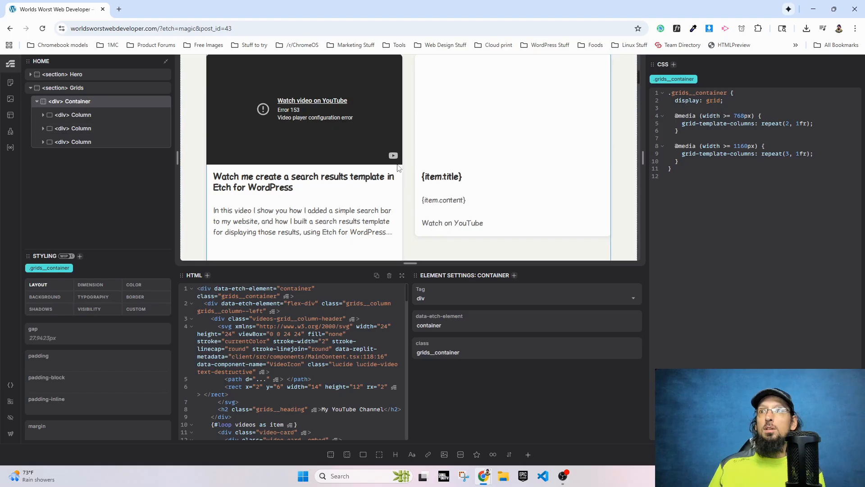
scroll(460, 201, "down", 1)
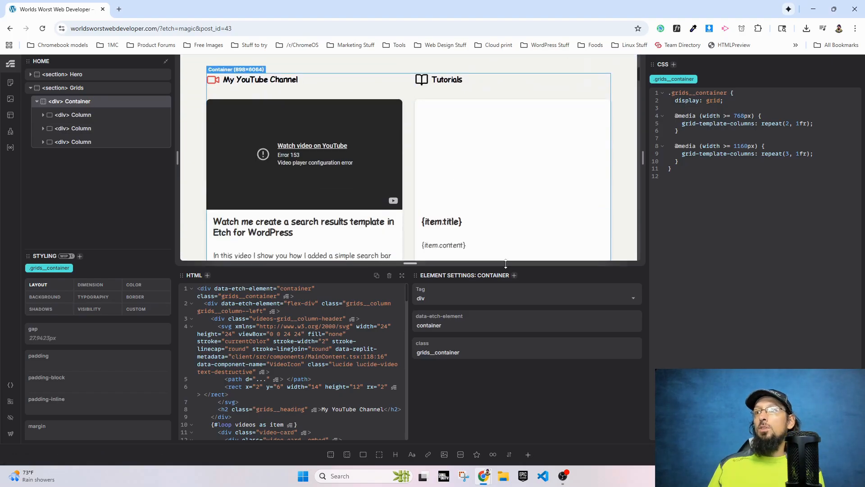
- Enlarge the page preview in height and width until the grid's YouTube, Tutorials and Snippets columns display side by side
left_click_drag(410, 263, 412, 367)
left_click_drag(411, 248, 413, 351)
scroll(382, 276, "down", 12)
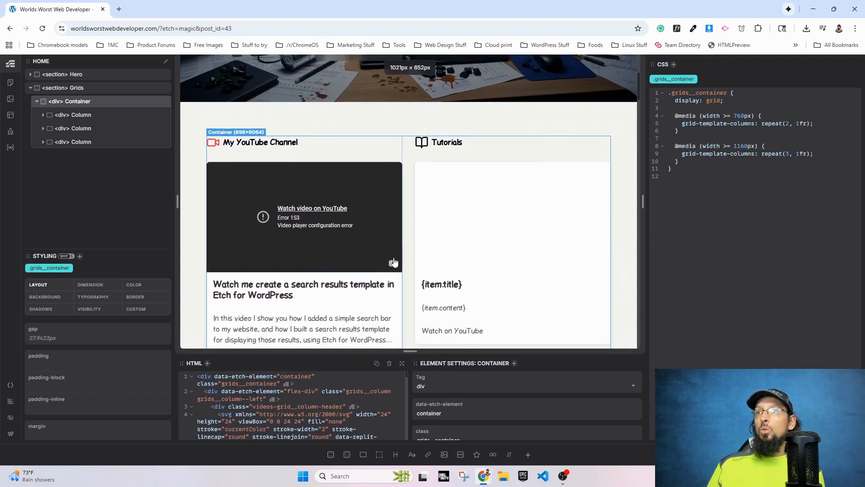
scroll(382, 276, "up", 5)
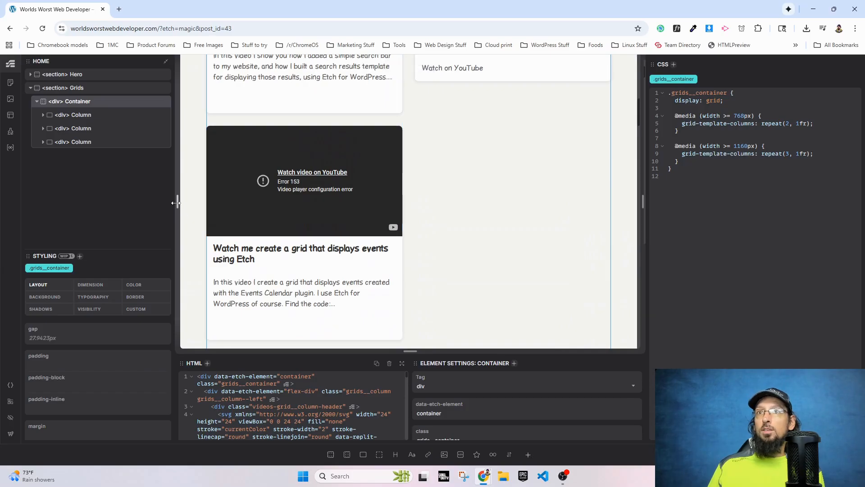
scroll(421, 190, "up", 6)
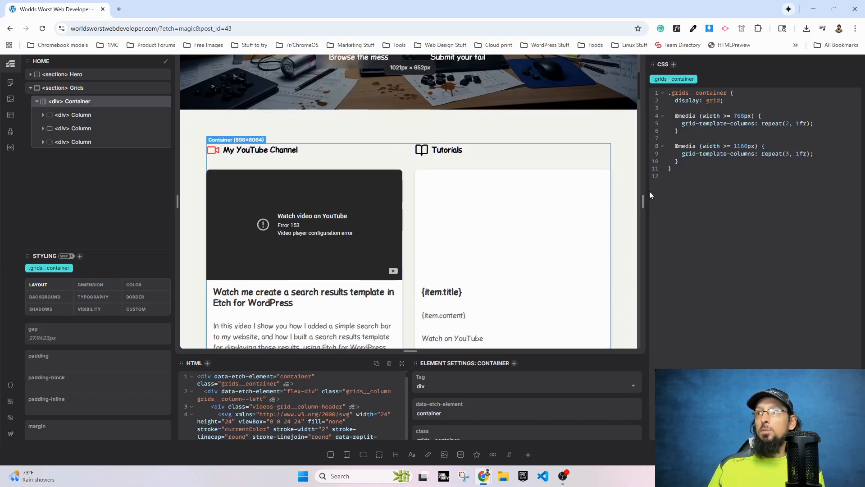
left_click_drag(646, 188, 779, 201)
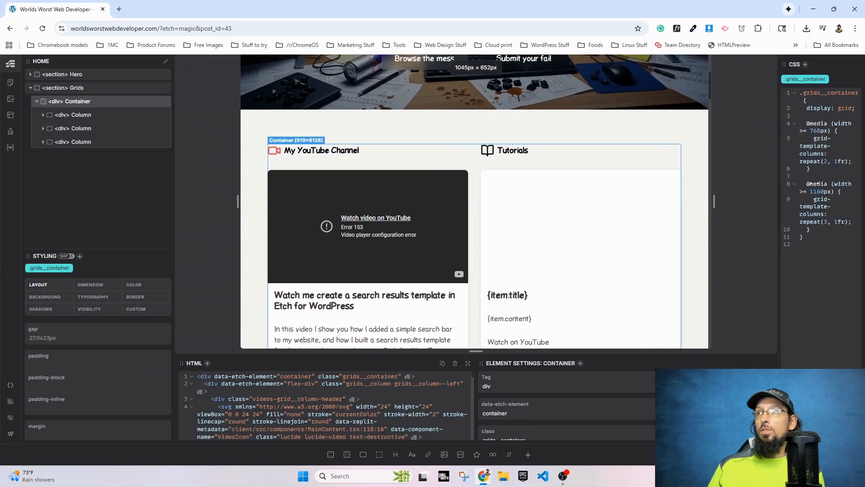
left_click_drag(715, 202, 817, 202)
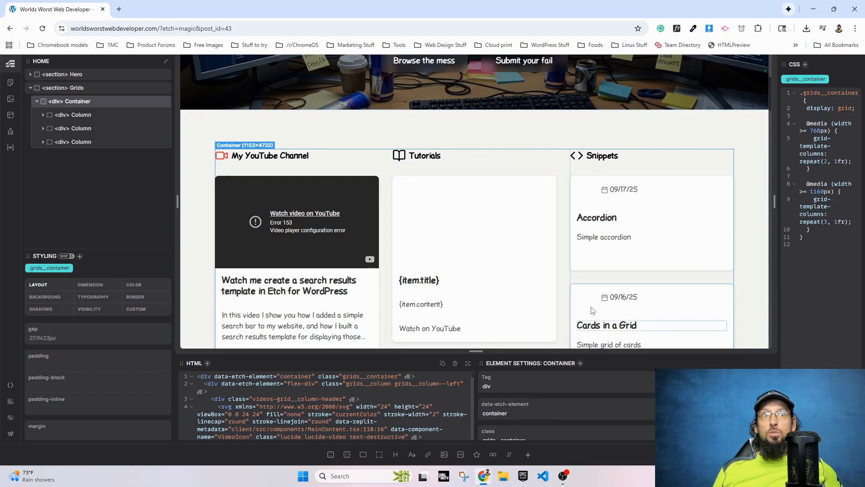
scroll(430, 212, "down", 1)
scroll(431, 211, "down", 1)
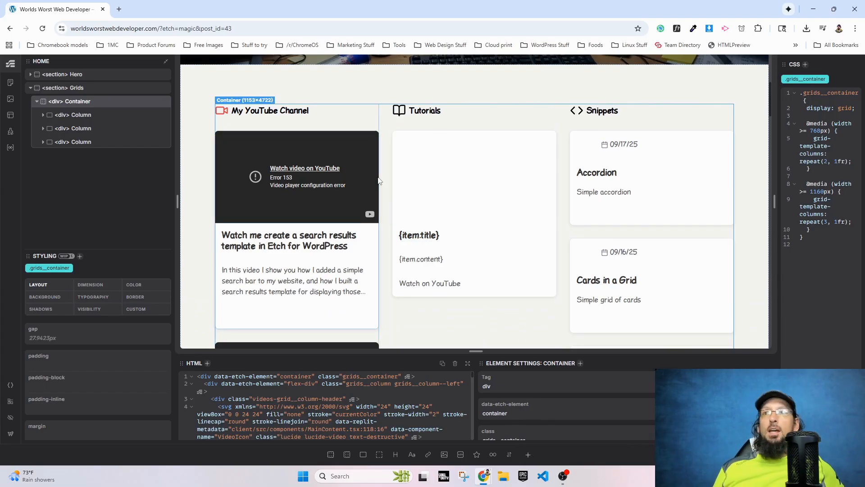
- Select the loop that generates the YouTube channel's video cards and examine its query arguments
left_click(278, 262)
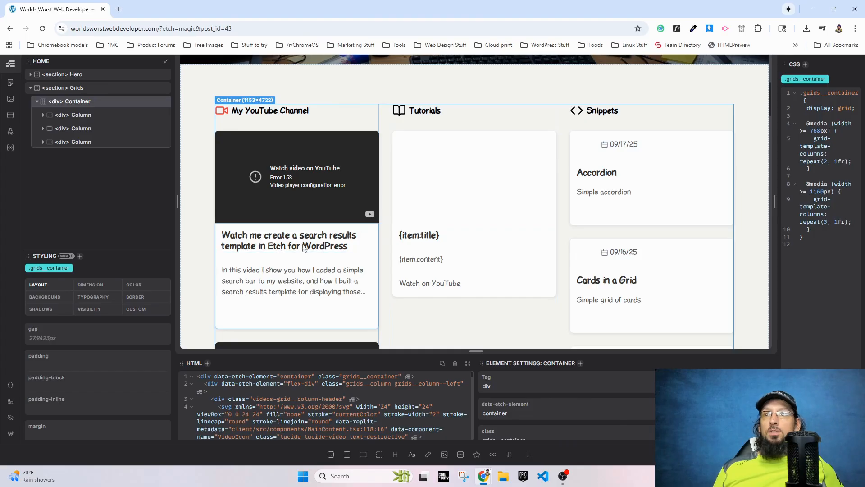
left_click(74, 141)
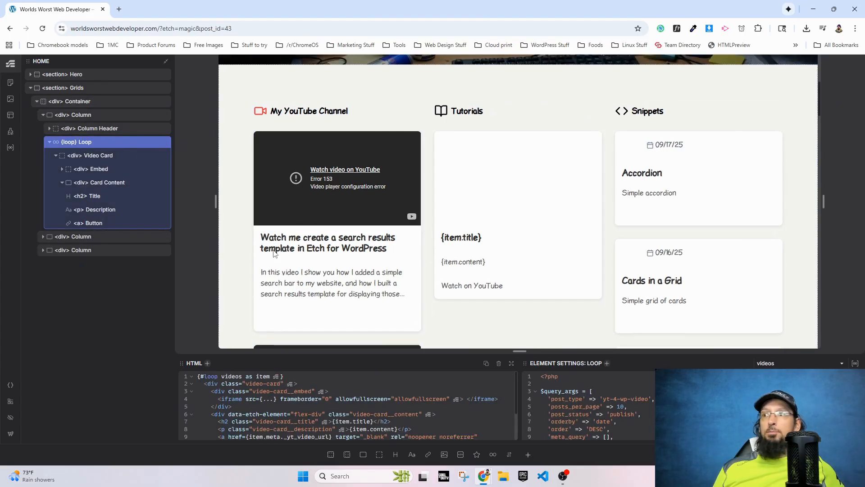
left_click_drag(627, 352, 631, 308)
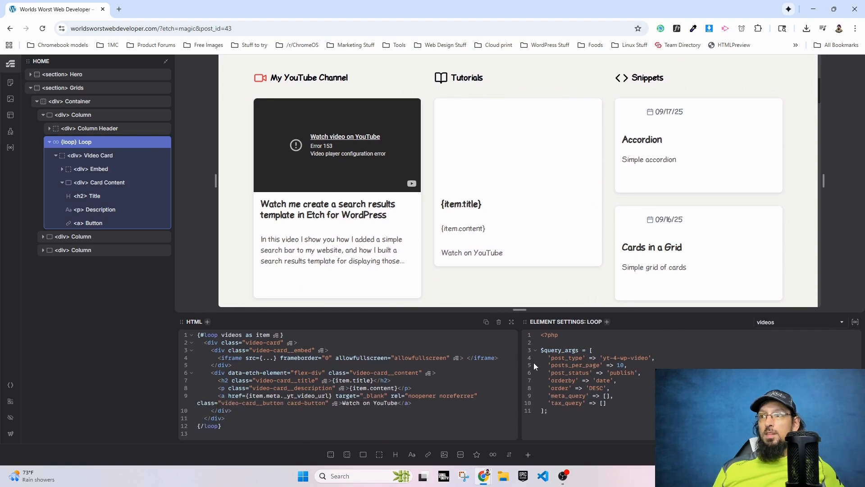
left_click_drag(548, 356, 611, 400)
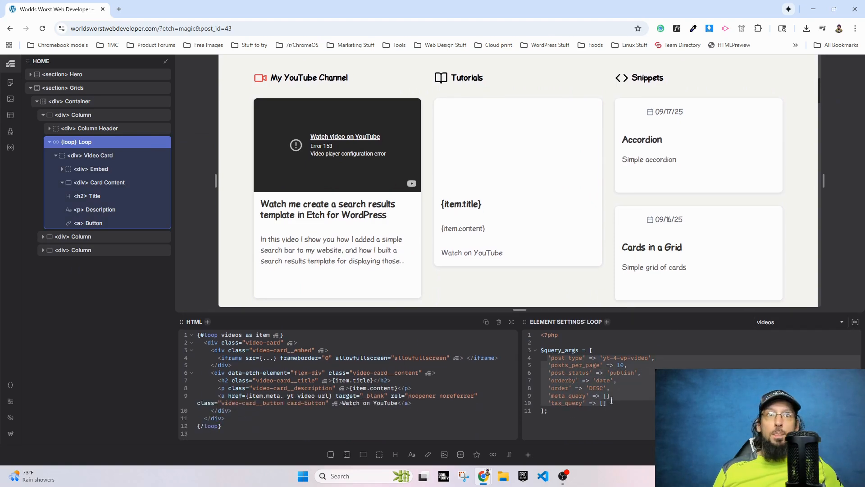
left_click(637, 390)
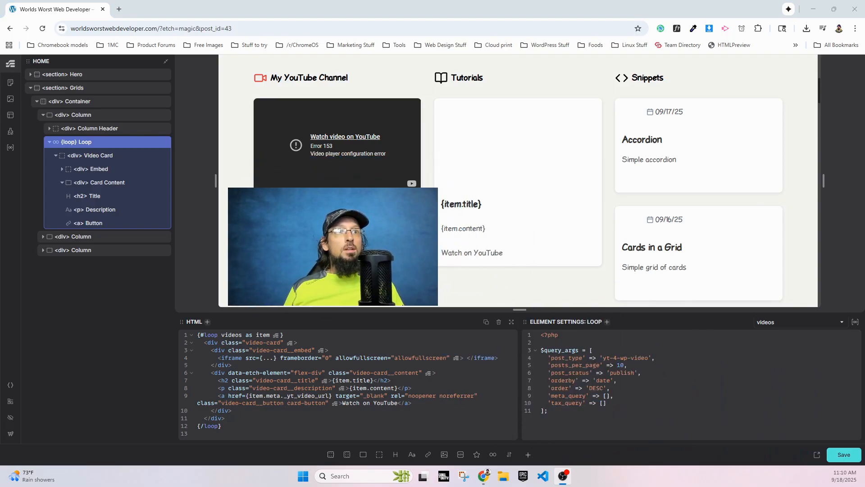
- Magnify the editor, give the loop code more room, and inspect the post type in the videos loop query
key("ctrl+plus")
key("ctrl+plus")
left_click_drag(627, 308, 634, 276)
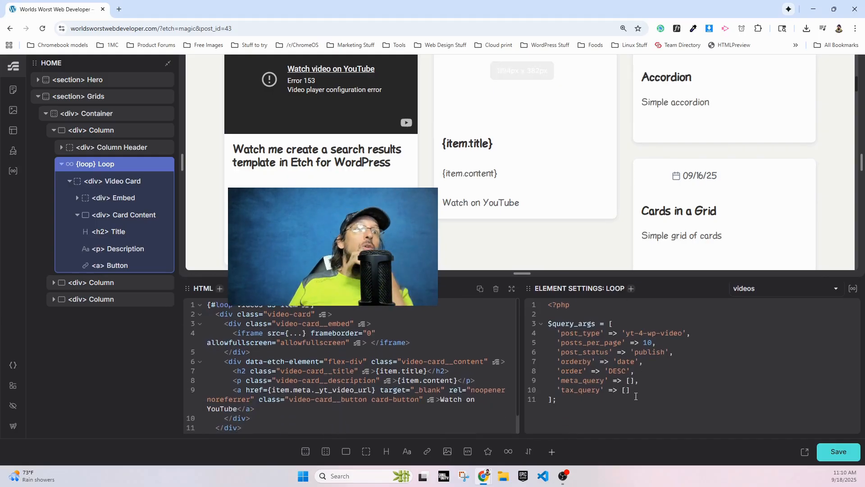
left_click_drag(635, 396, 557, 337)
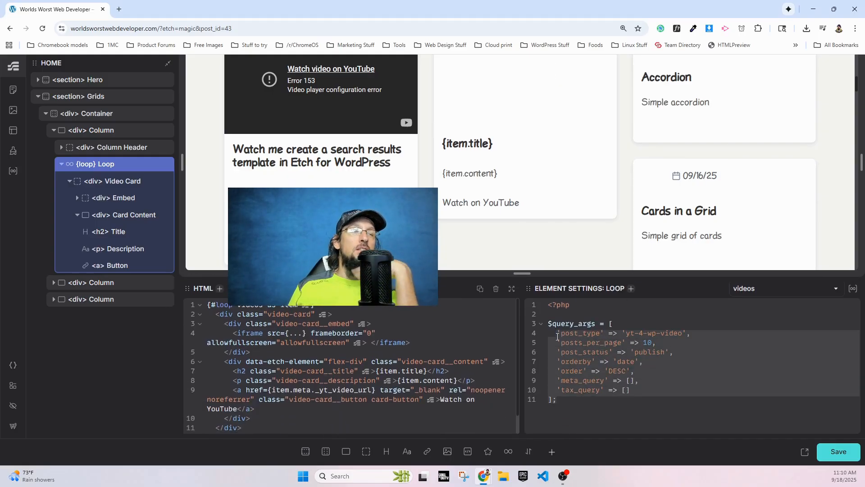
left_click(647, 383)
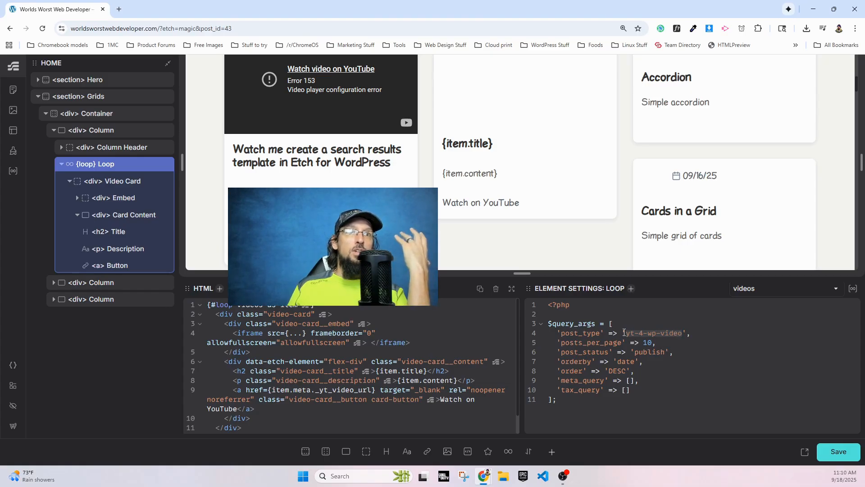
left_click(650, 333)
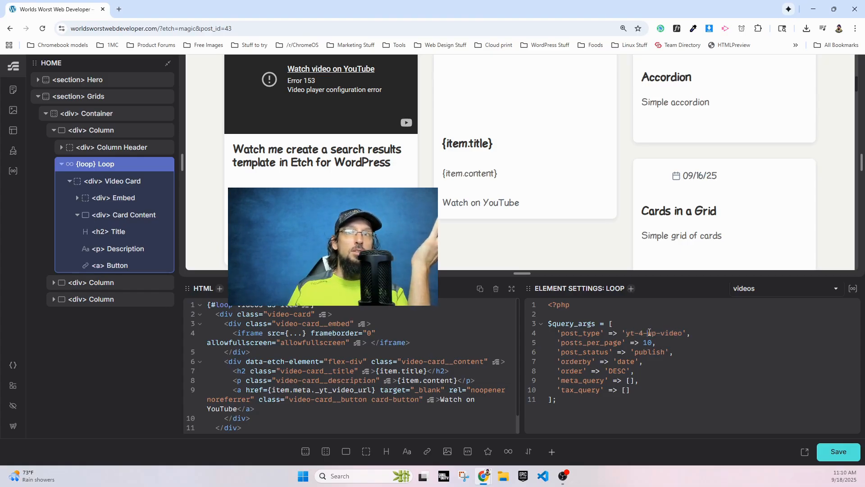
- Select the loop behind the Snippets column's cards and examine the post type and other arguments of its query
left_click(679, 131)
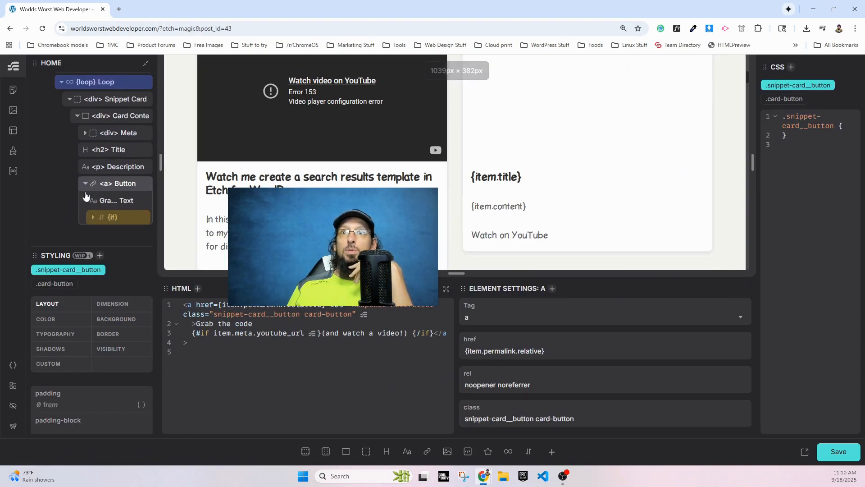
left_click(95, 83)
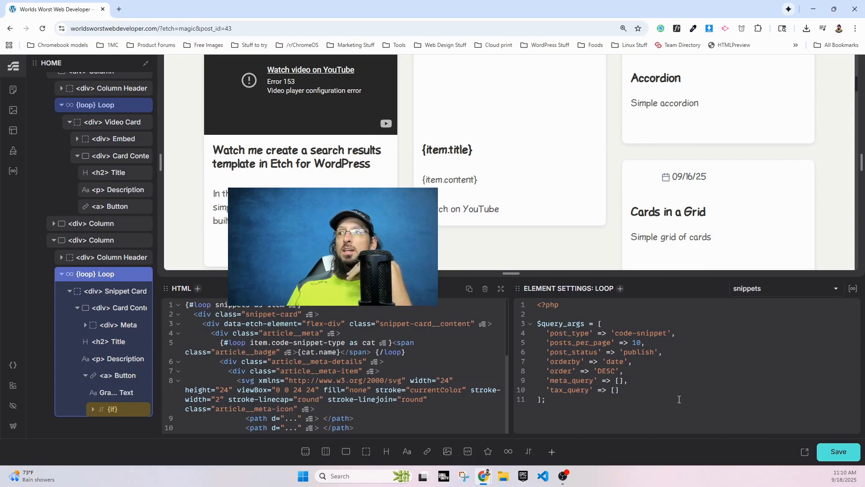
left_click_drag(625, 391, 563, 345)
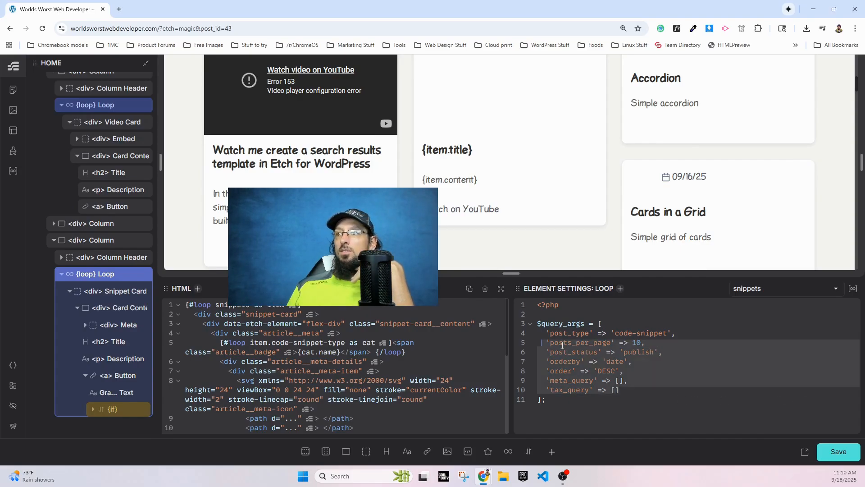
left_click(670, 333)
left_click_drag(630, 337, 616, 337)
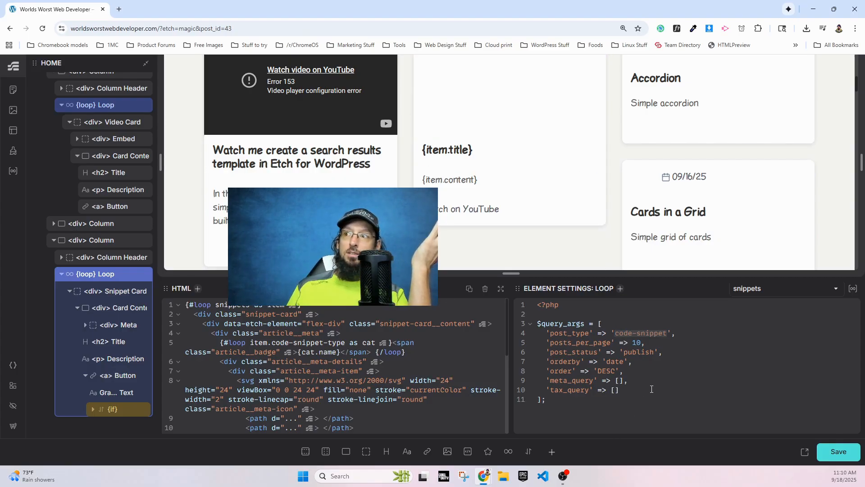
left_click_drag(644, 399, 534, 335)
left_click(615, 332)
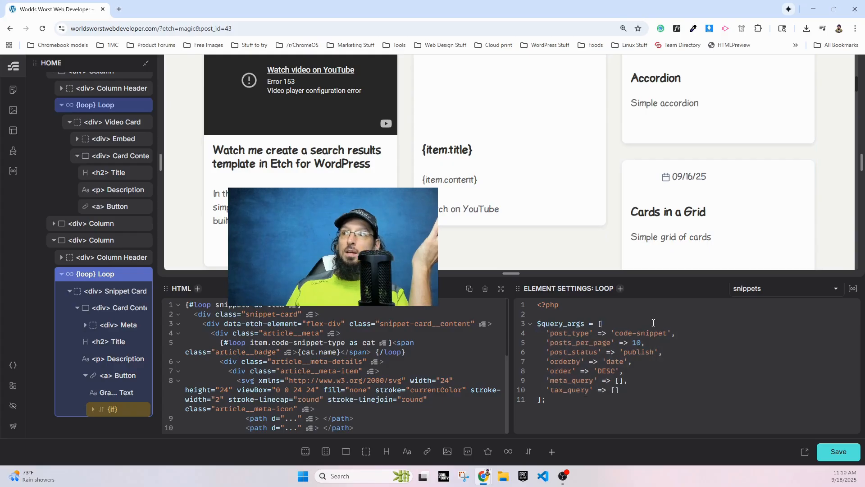
left_click_drag(646, 334, 665, 333)
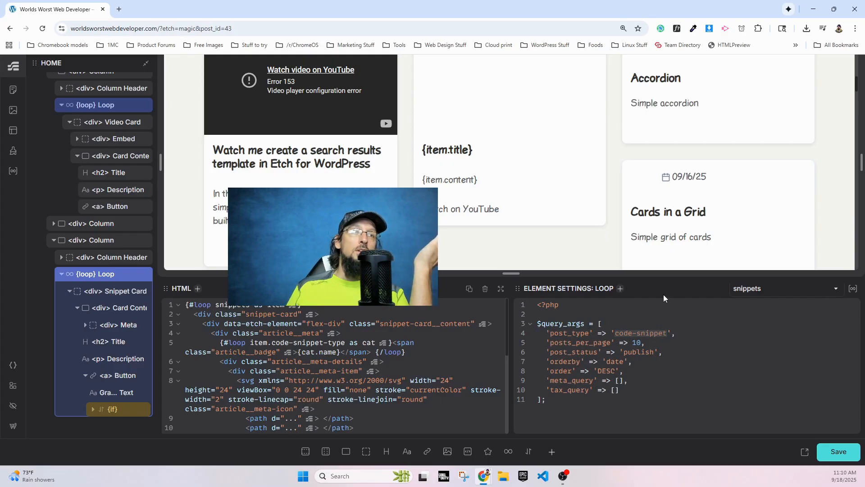
left_click(653, 328)
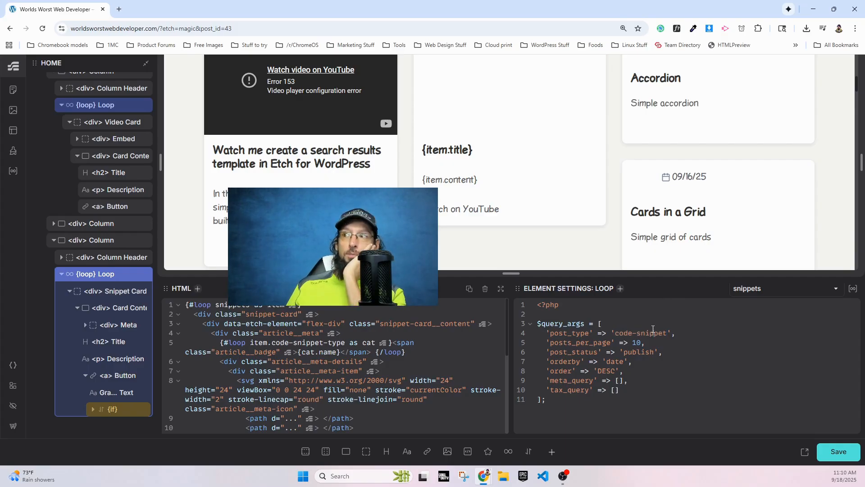
- Open the Loop Manager and compare the query parameters and output of the saved Videos and Snippets loops
left_click(853, 289)
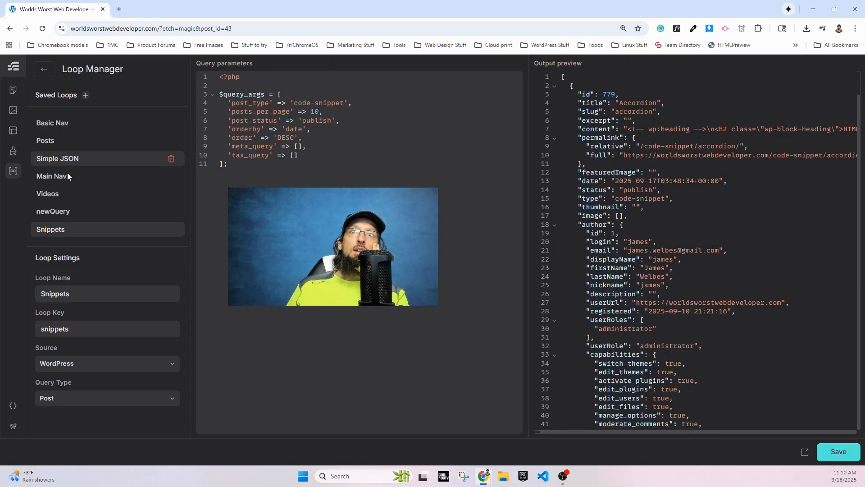
left_click(43, 194)
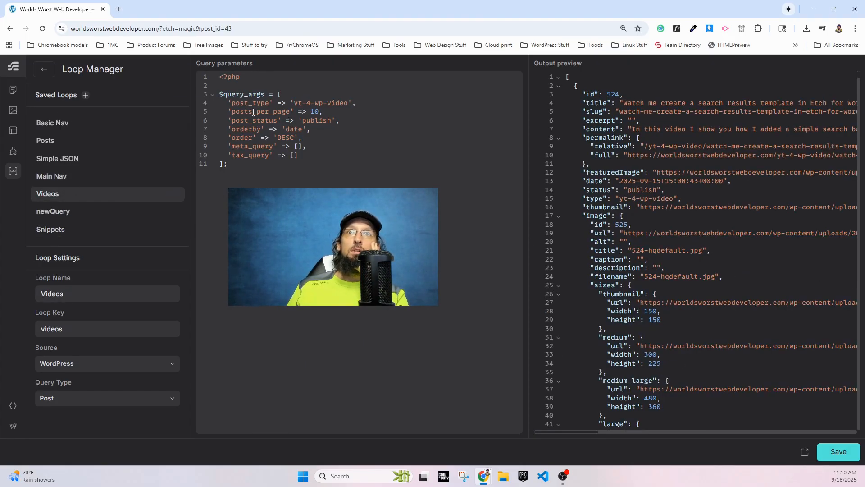
left_click(52, 228)
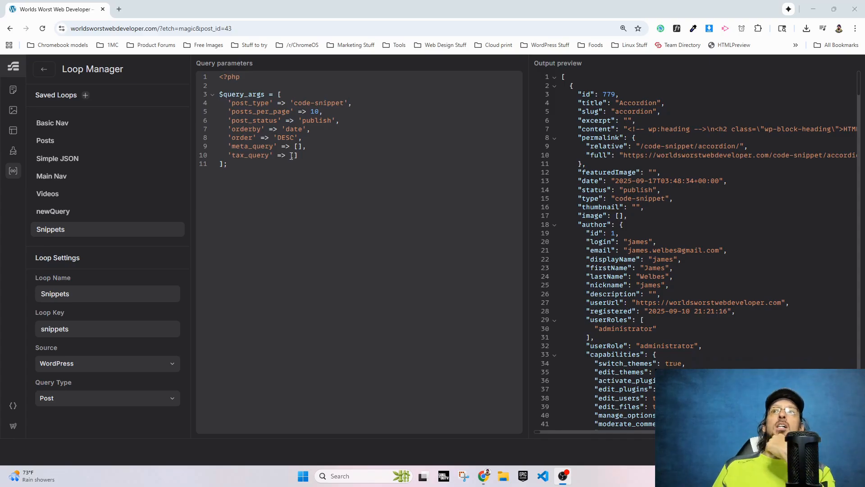
left_click(85, 95)
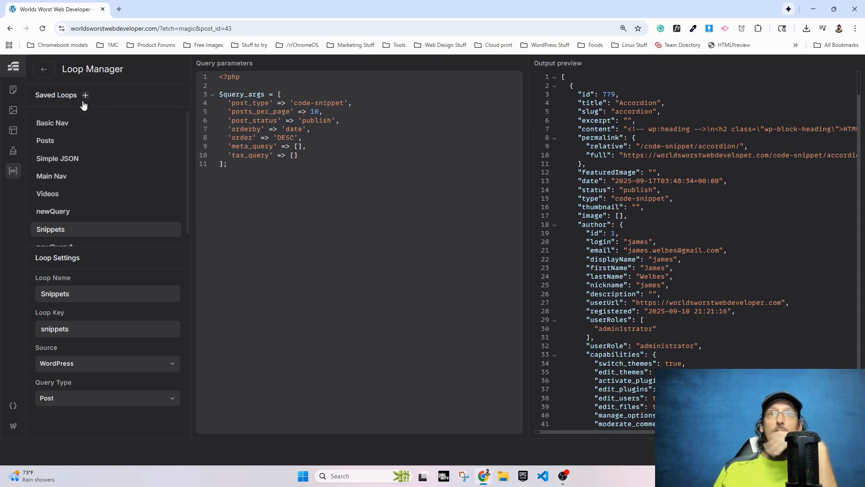
scroll(63, 212, "down", 1)
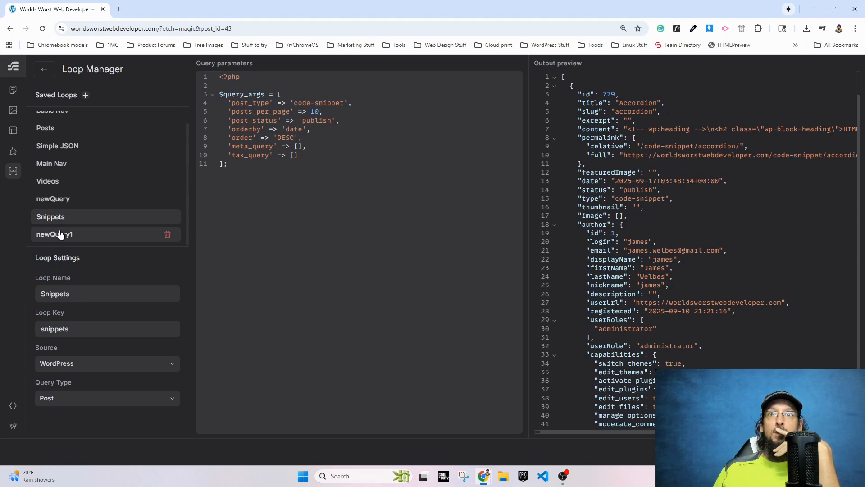
left_click(61, 202)
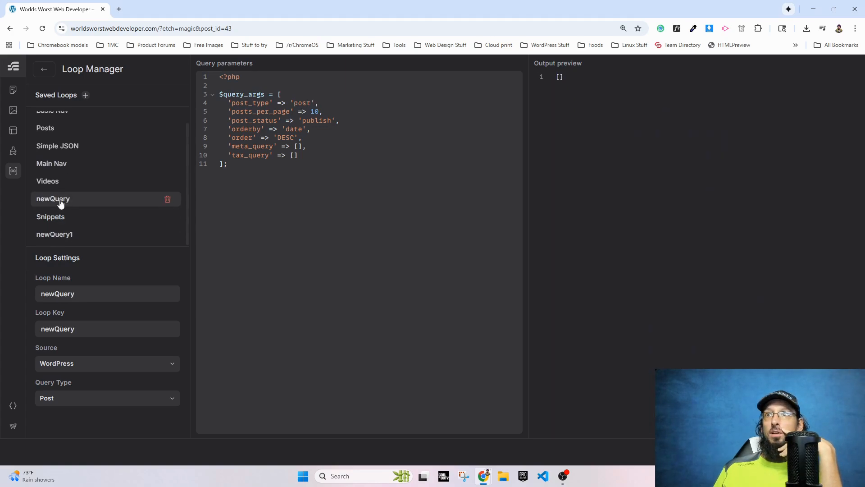
left_click(72, 235)
left_click(168, 234)
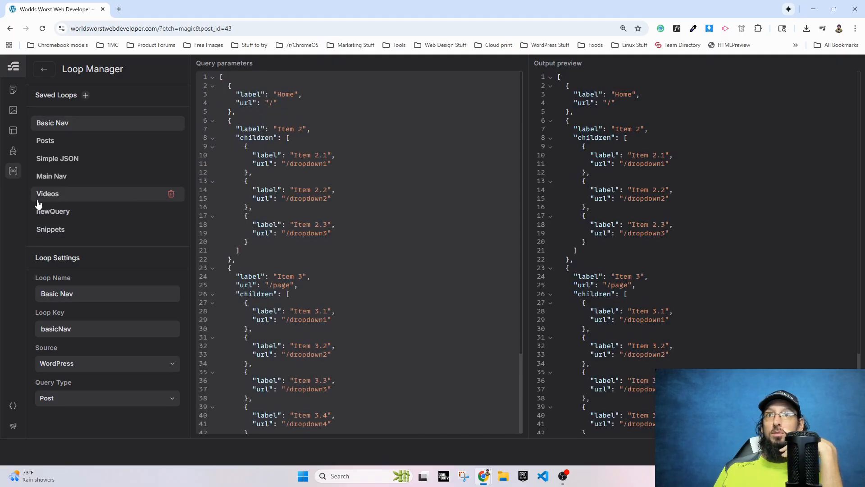
- Rename the saved newQuery loop as "CPT Loop"
left_click(52, 211)
double_click(72, 292)
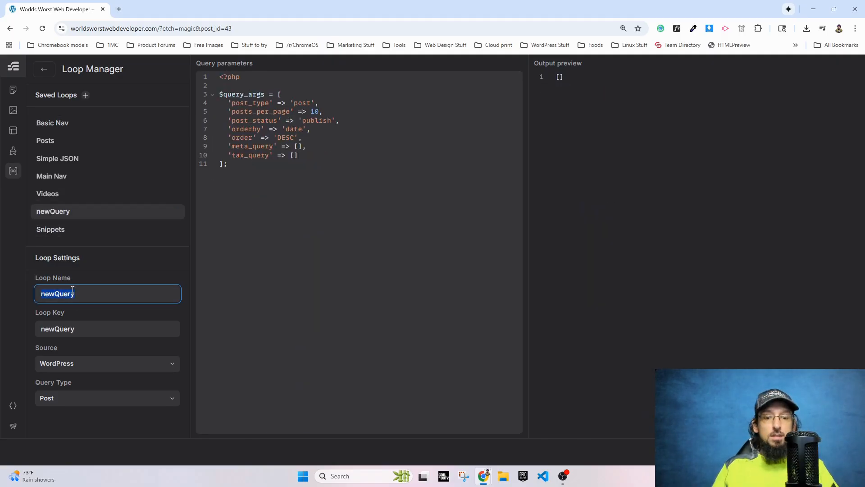
type("CPT Loop")
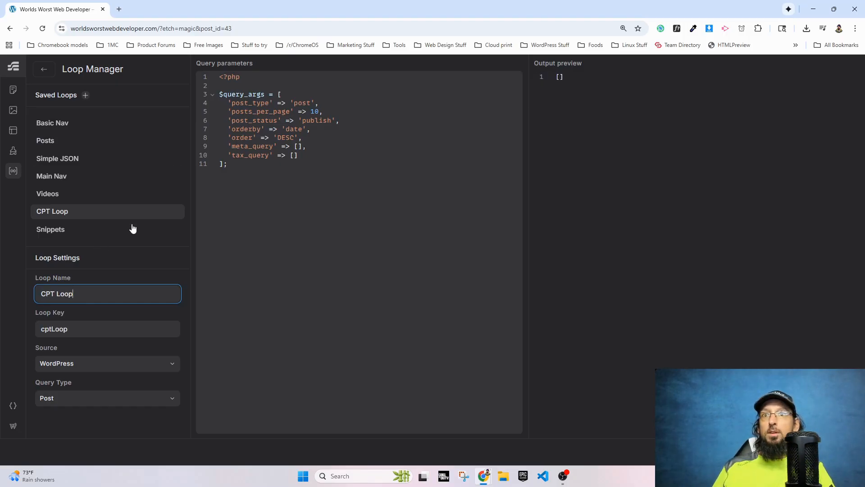
- Replace the post_type value in the CPT Loop's query parameters with the variable $postType
left_click(314, 103)
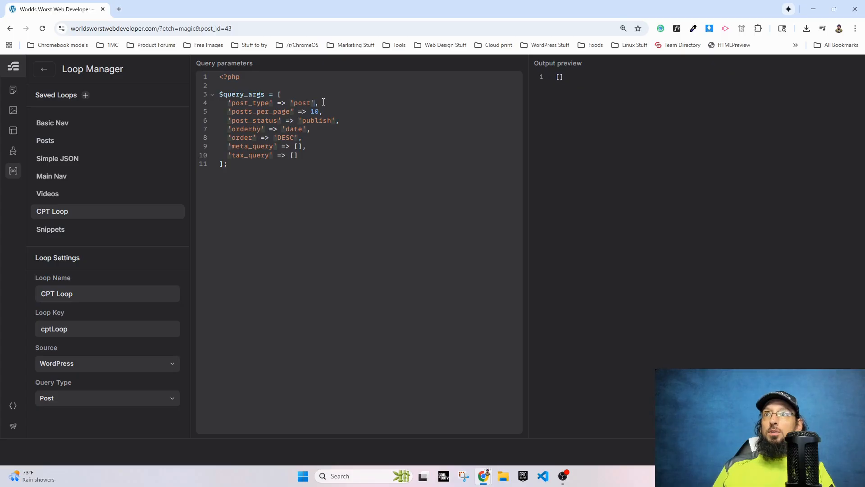
key("BackSpace")
key("BackSpace")
key("BackSpace")
key("BackSpace")
key("BackSpace")
key("BackSpace")
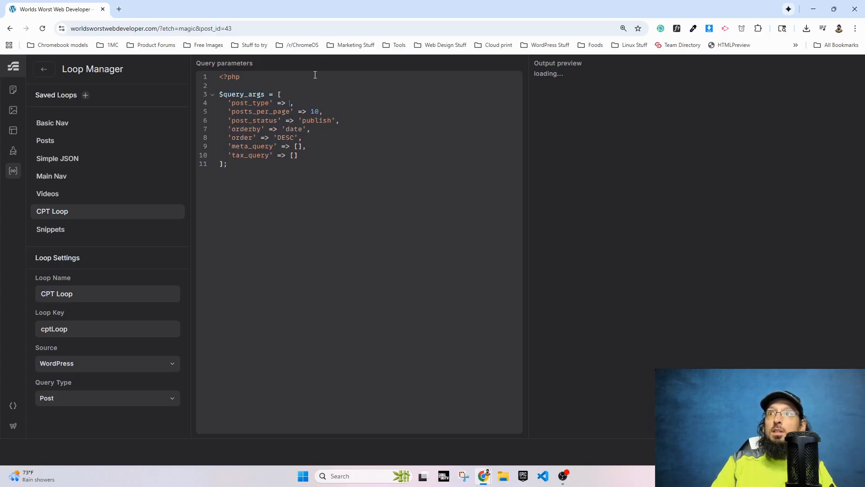
type("$post")
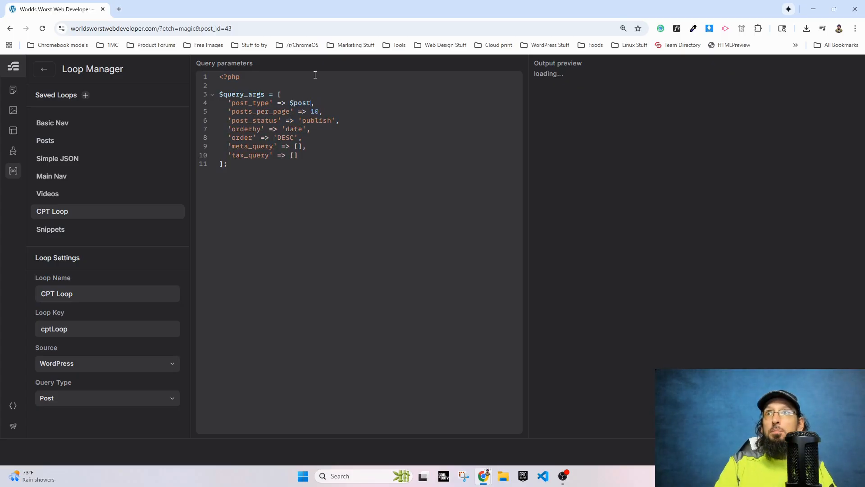
type("-")
key("BackSpace")
type("Type")
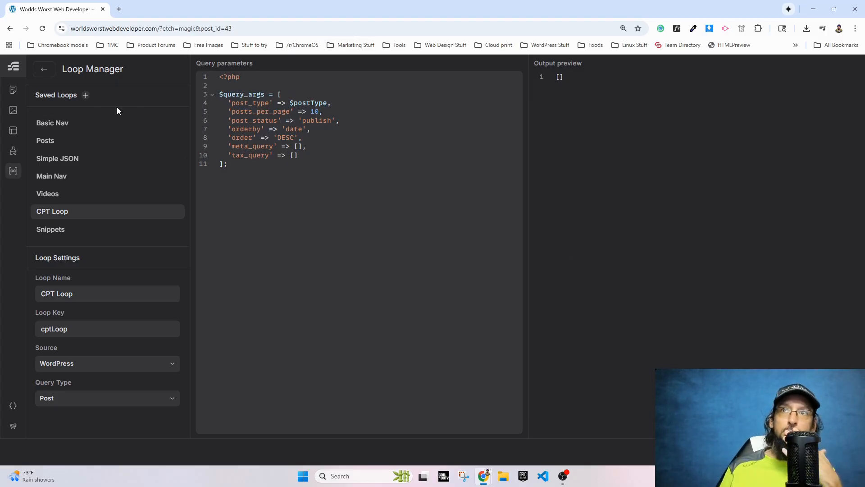
- Return to the home page's editor, give the page preview more room, and reset the browser zoom to 100%
left_click(43, 79)
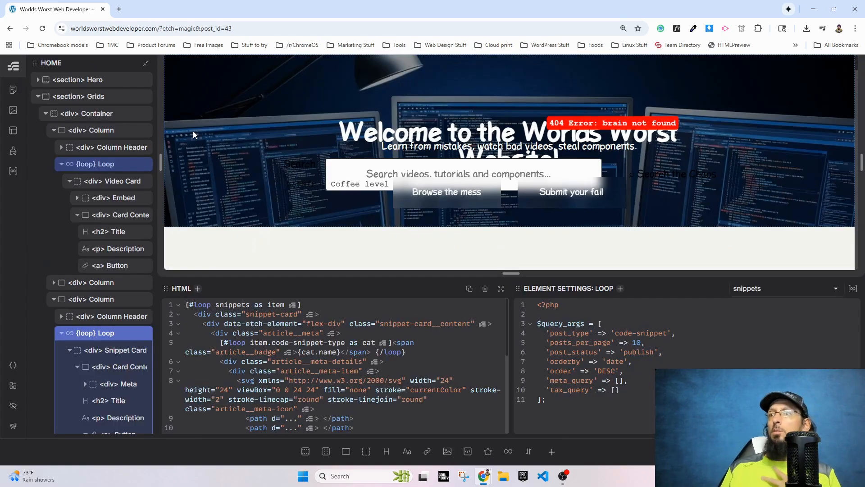
scroll(260, 221, "down", 3)
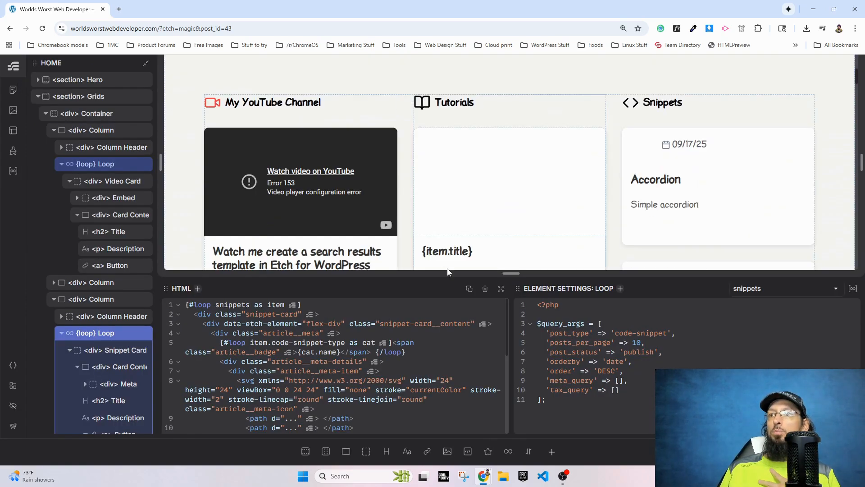
left_click_drag(511, 273, 509, 315)
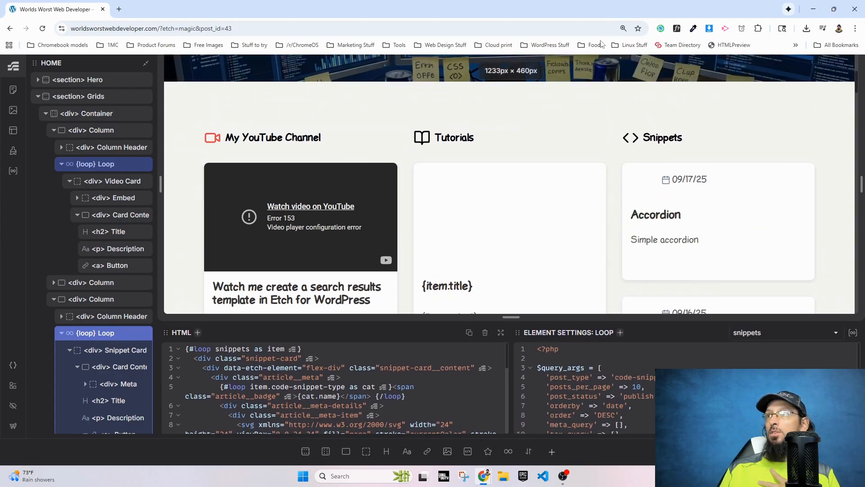
left_click(623, 29)
left_click(626, 48)
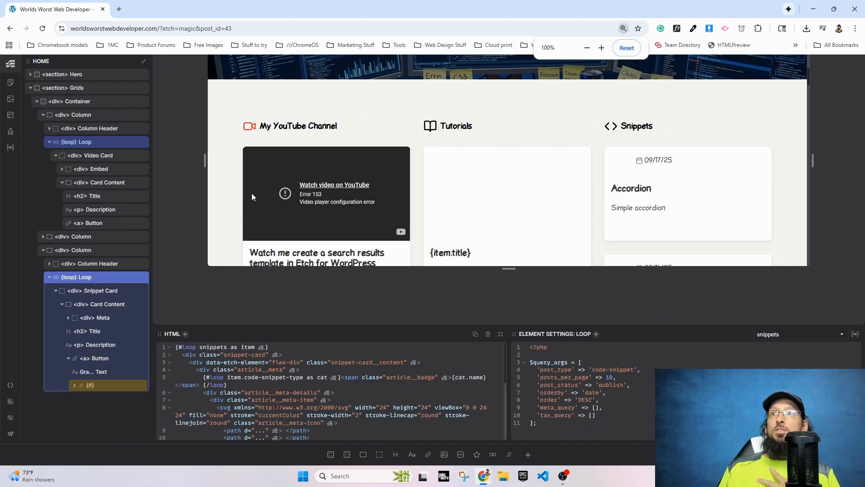
- Select the loop around the YouTube channel's video cards and switch its query to cptLoop
scroll(250, 199, "up", 4)
scroll(246, 229, "down", 5)
left_click(264, 228)
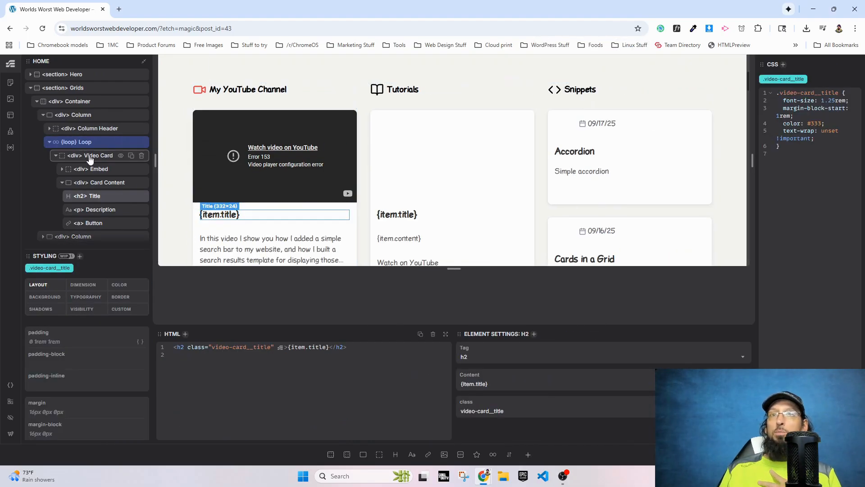
left_click(83, 143)
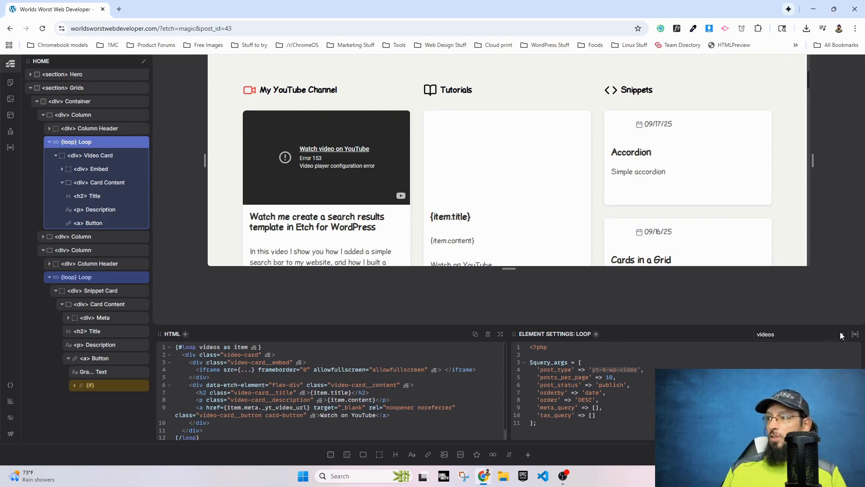
left_click(772, 334)
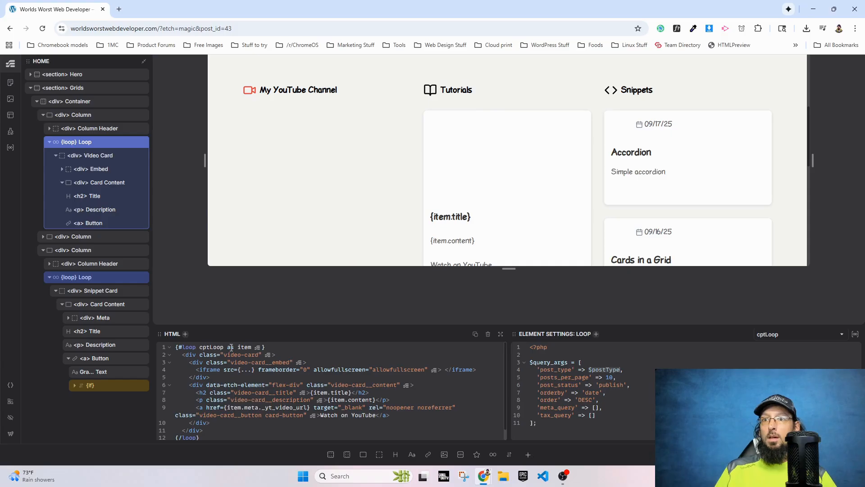
- Pass the argument $postType: 'yt-4-wp-video' to cptLoop in the YouTube channel loop's code
type("(")
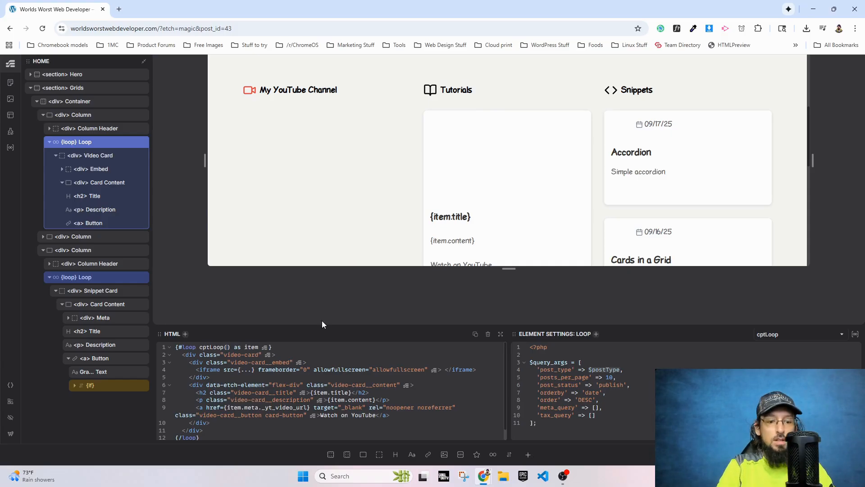
type("$postType: ")
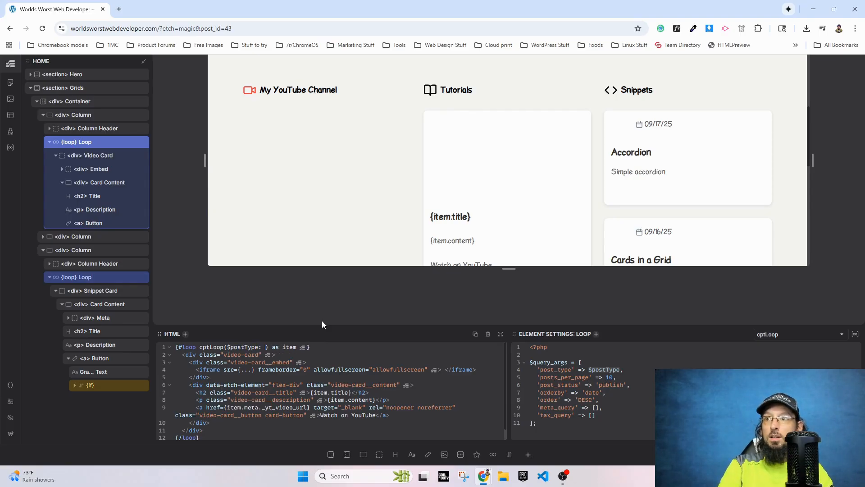
type("'")
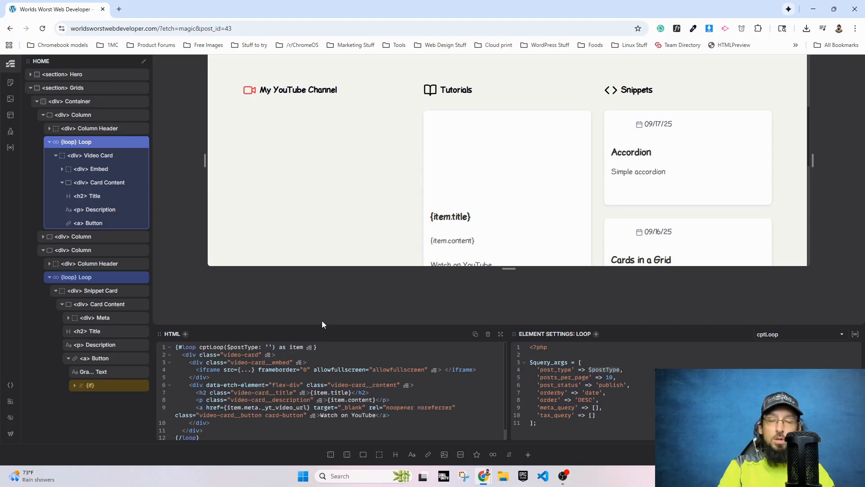
type("yt-4-wp-video")
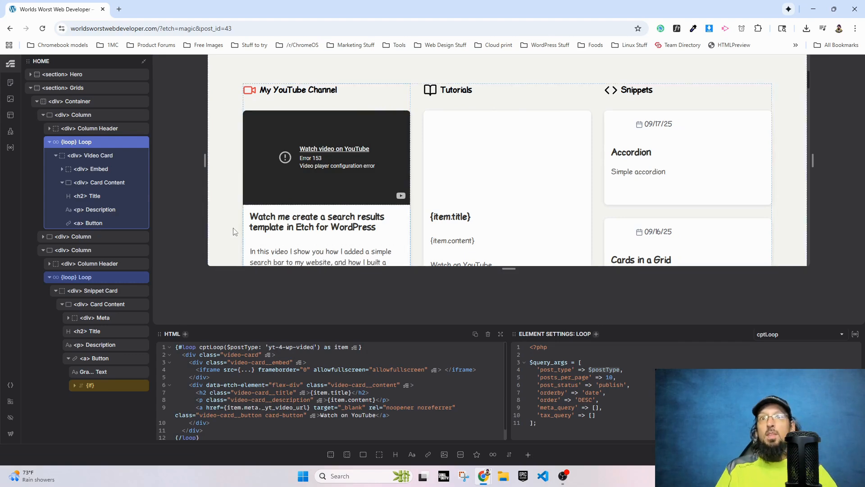
- Switch the Snippets column's loop to cptLoop and pass it the argument $postType: 'code-snippet'
left_click(651, 190)
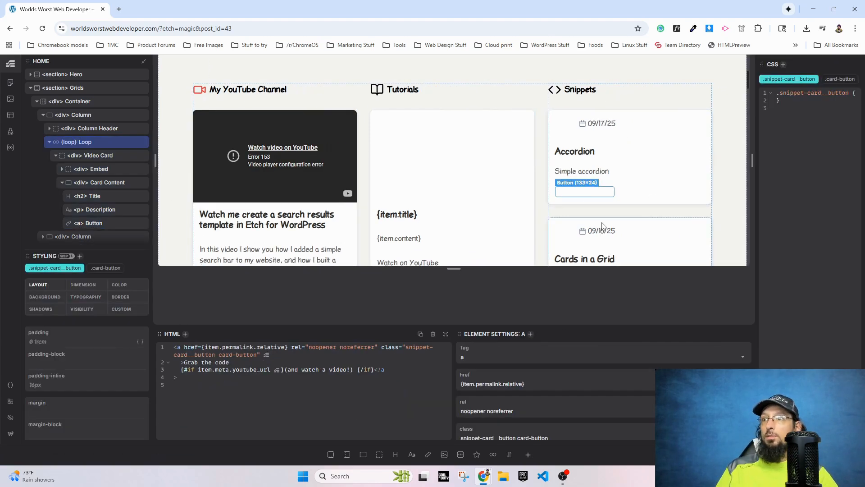
scroll(97, 161, "down", 4)
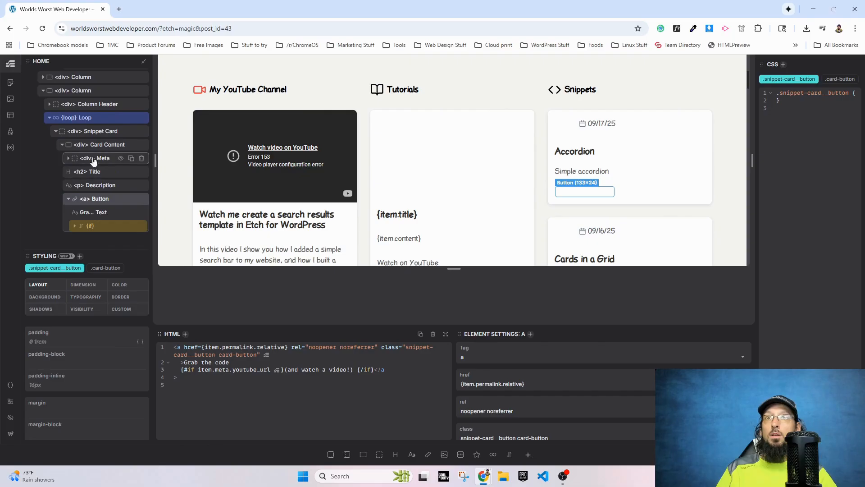
left_click(86, 120)
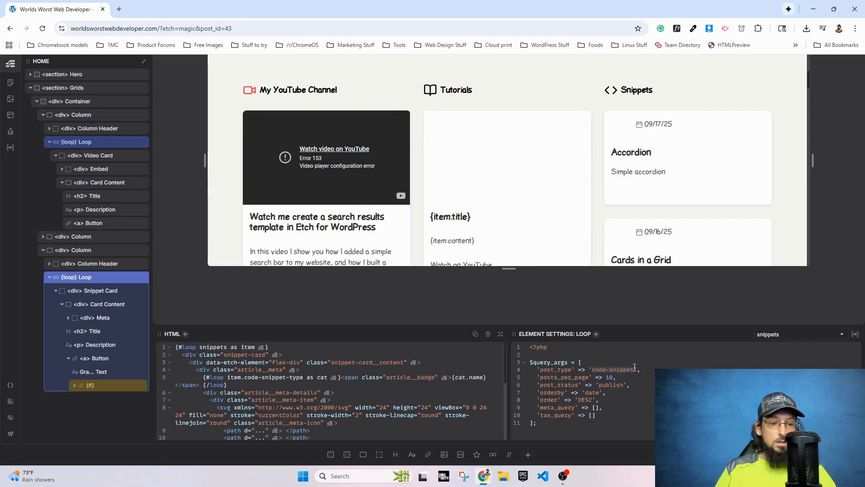
left_click(782, 334)
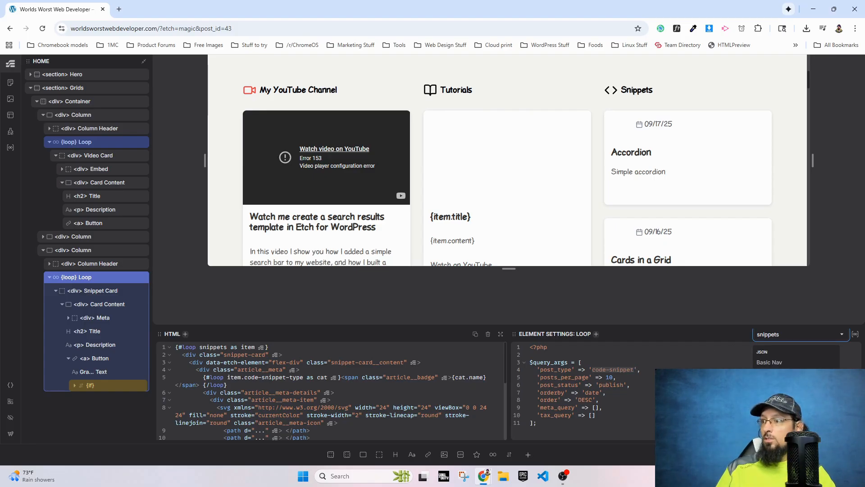
left_click(775, 404)
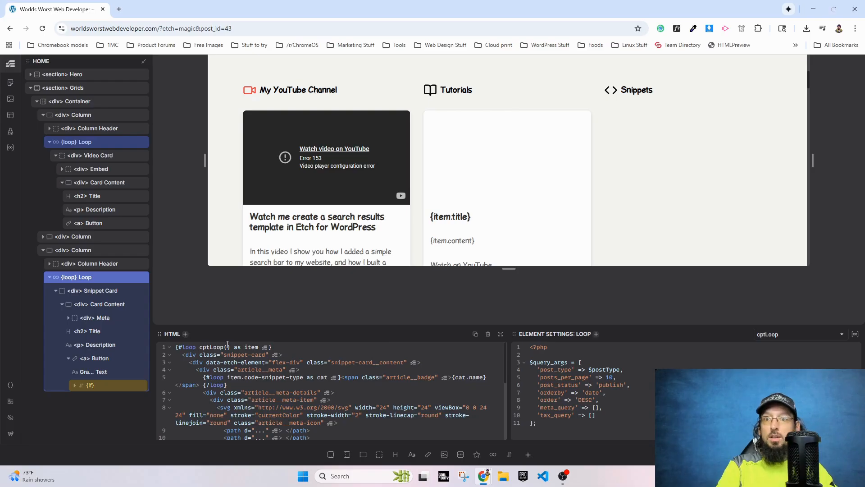
type("postT")
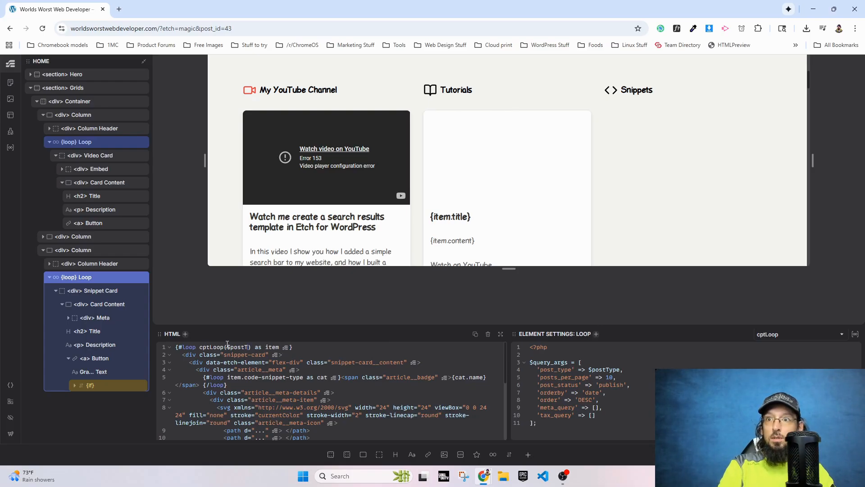
type("ype: 'code-snippet")
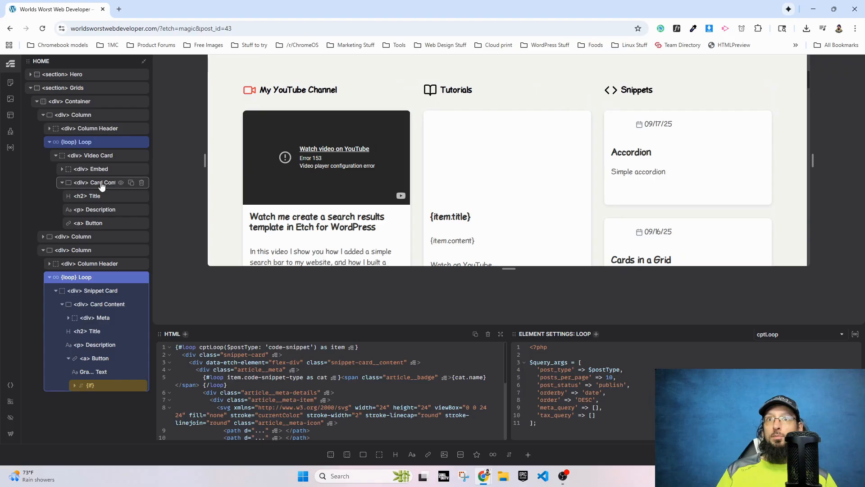
- Wrap the Video Card in the Tutorials column in a loop
left_click(471, 236)
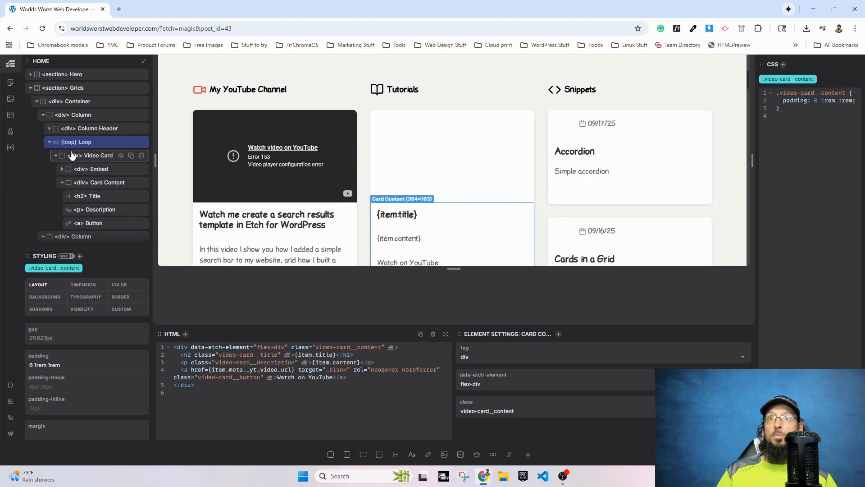
scroll(90, 162, "down", 3)
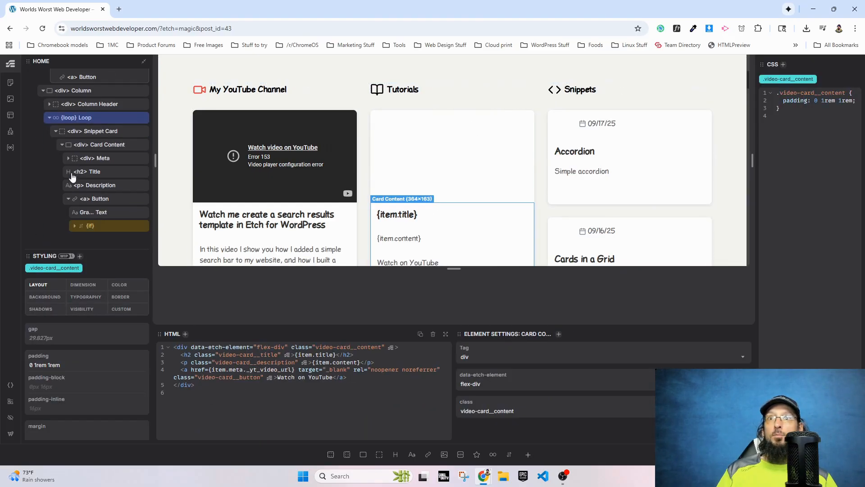
left_click(85, 121)
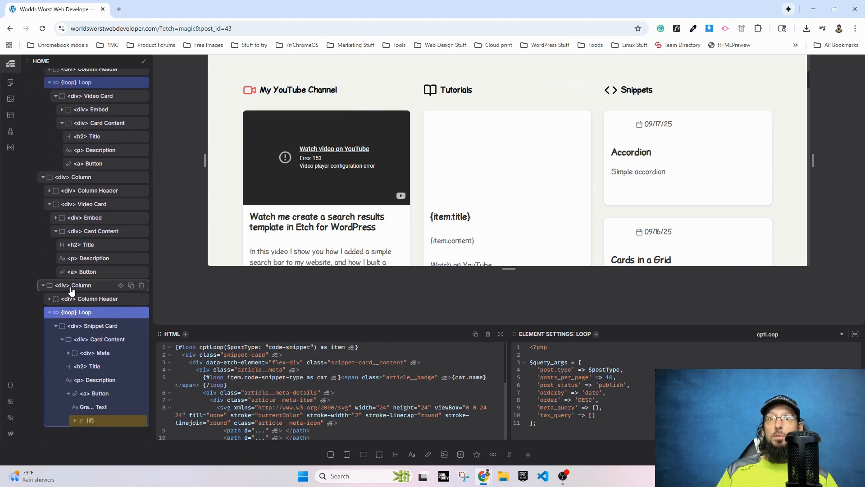
scroll(456, 248, "down", 6)
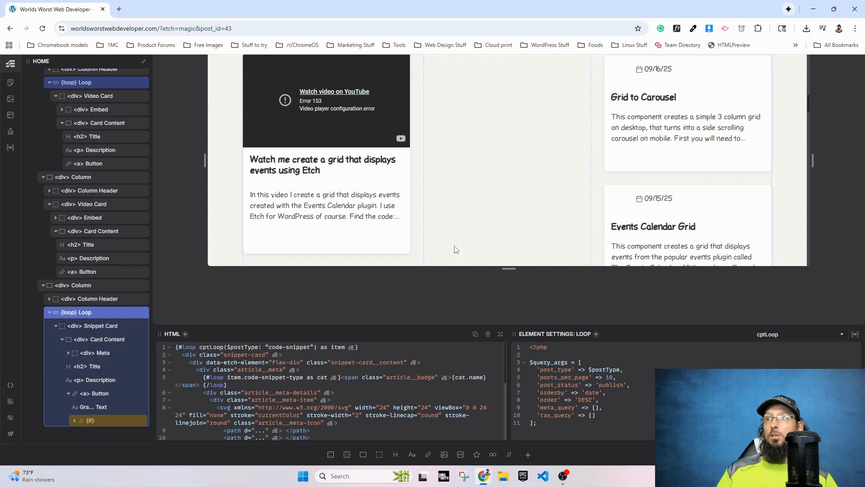
scroll(506, 151, "down", 3)
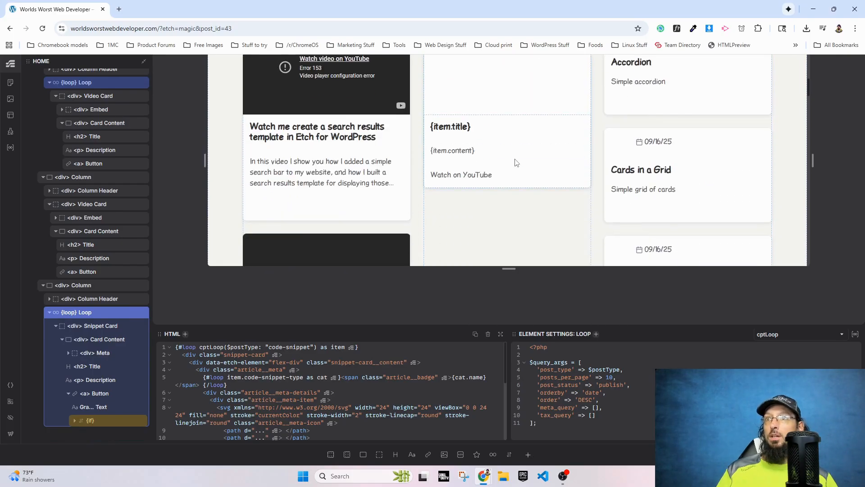
left_click(516, 163)
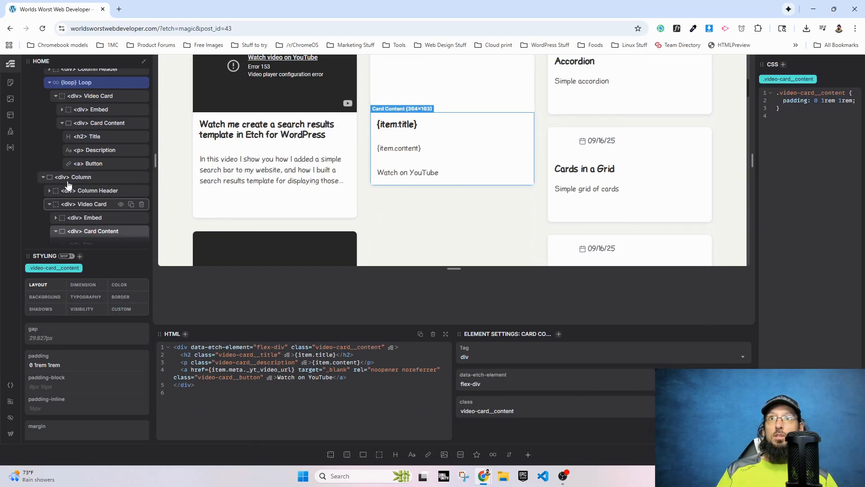
left_click(98, 205)
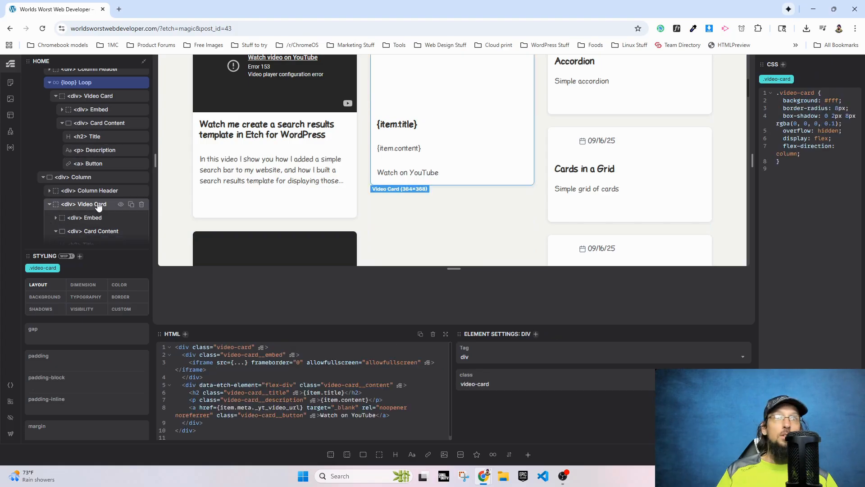
right_click(87, 206)
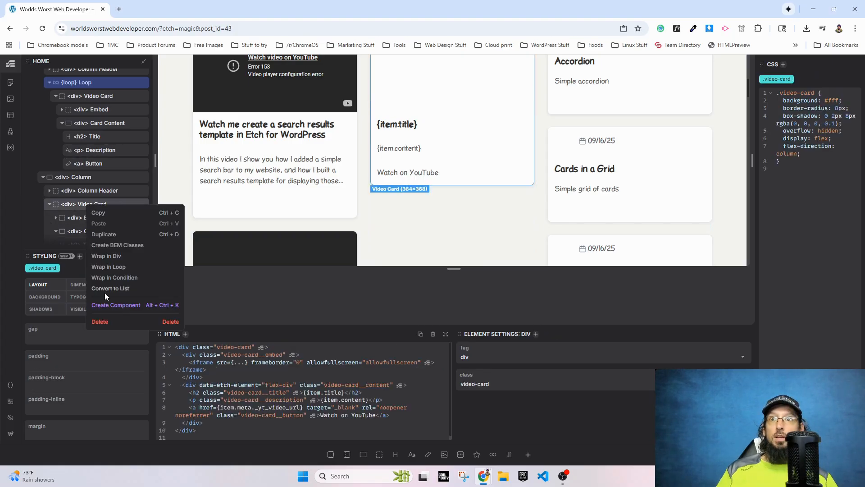
left_click(103, 267)
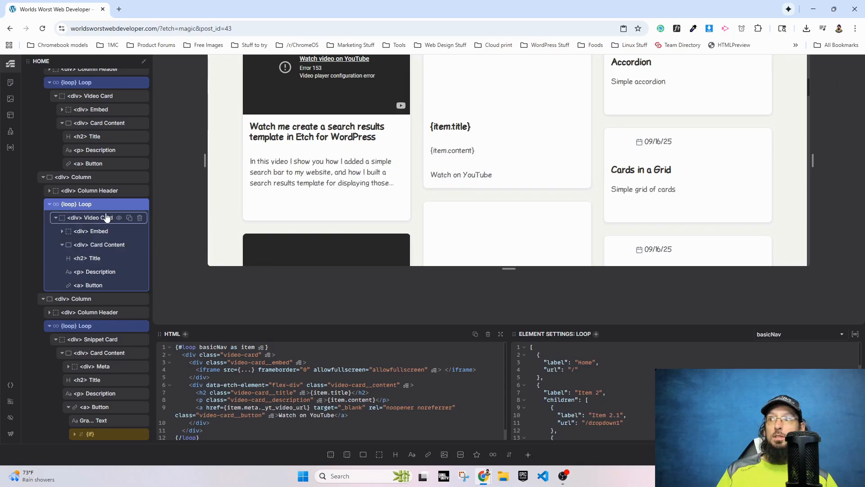
- Switch the Tutorials column's loop to cptLoop and pass it the argument $postType: 'tutorial'
left_click(789, 337)
left_click(783, 397)
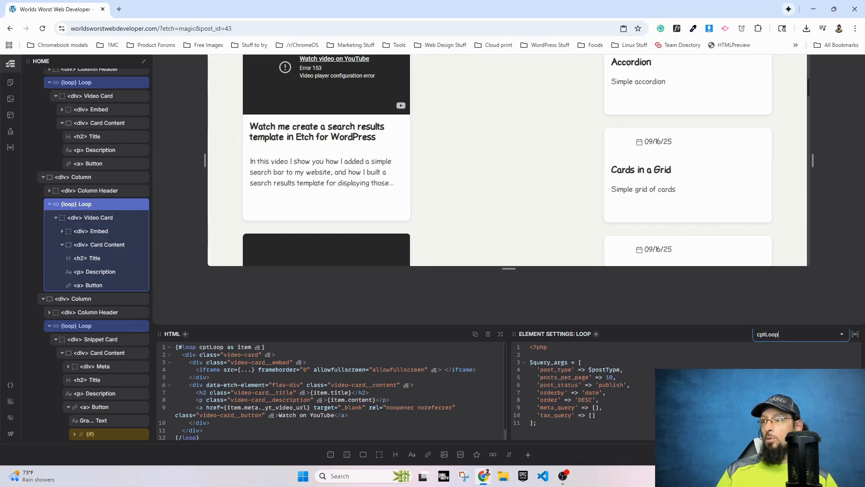
left_click(224, 347)
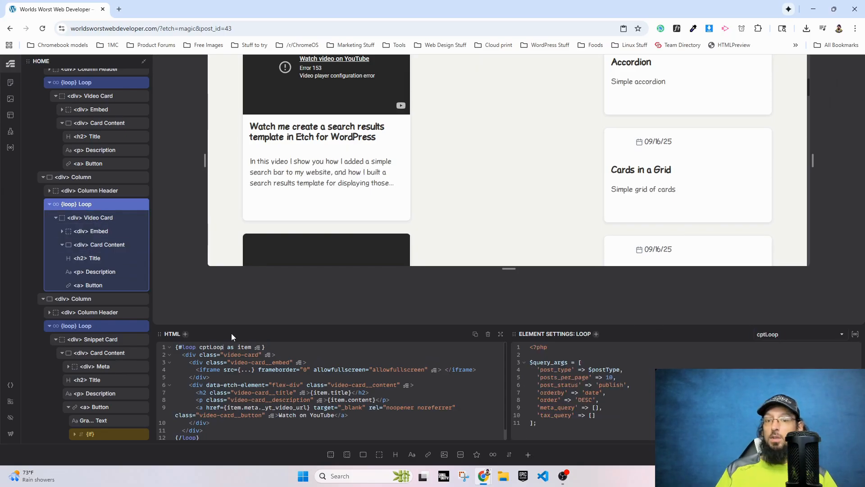
type("()")
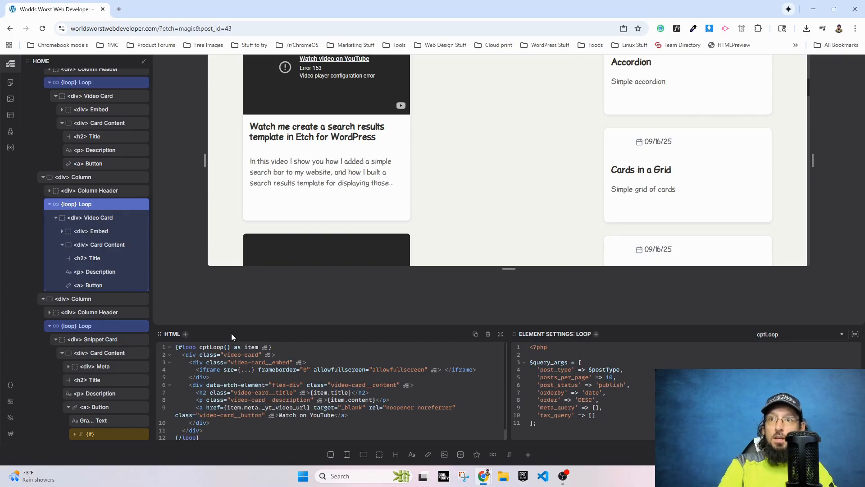
type("$postTyp")
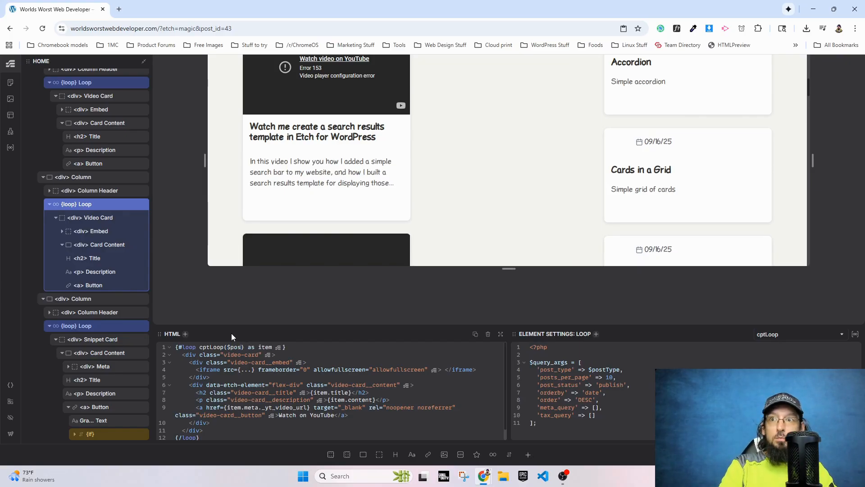
type("e: '")
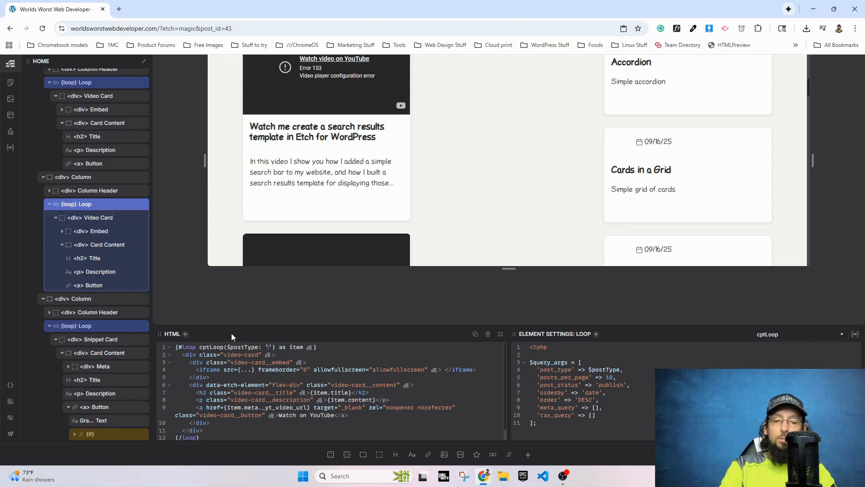
type("tutorial")
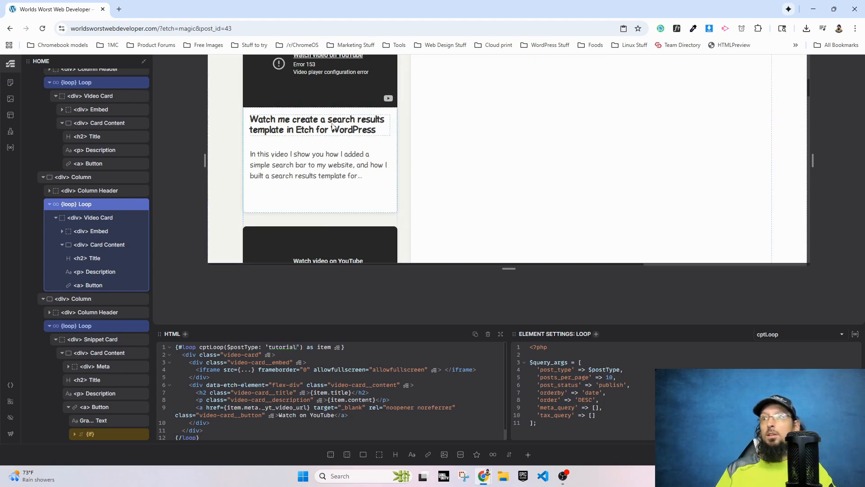
- Examine the looped cards and the layout of the Tutorials column in the page preview
scroll(593, 94, "up", 6)
scroll(588, 128, "down", 3)
scroll(593, 189, "down", 1)
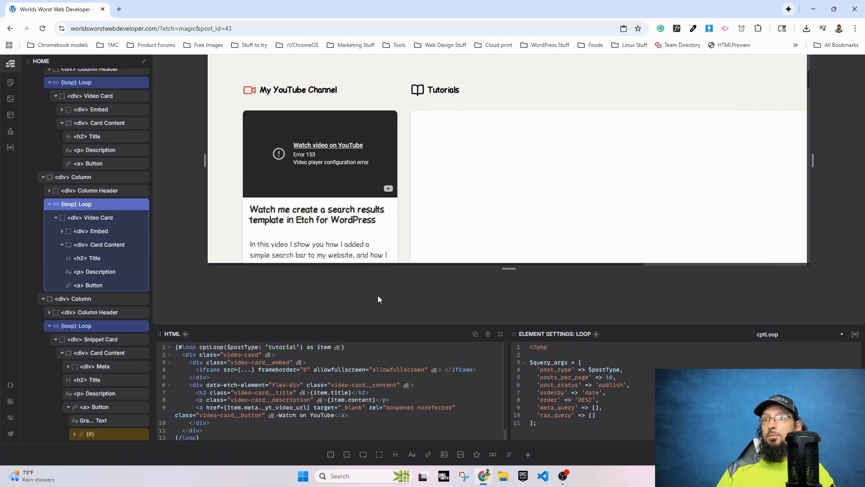
scroll(516, 164, "down", 8)
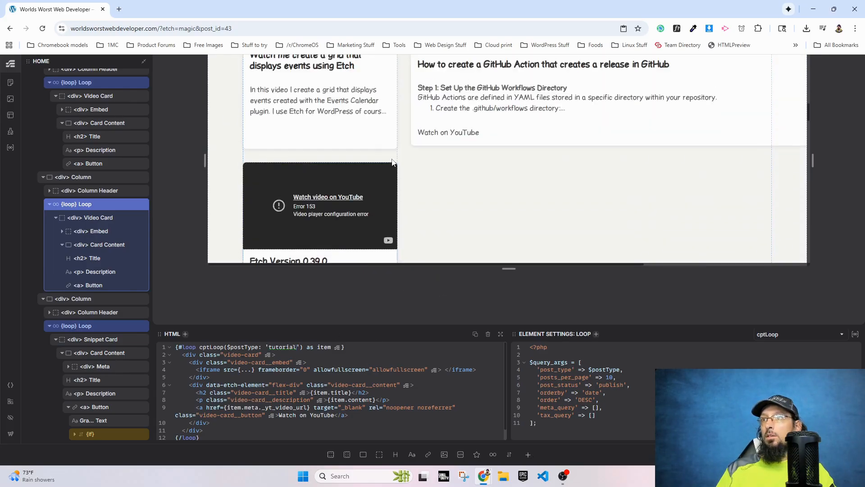
scroll(391, 161, "up", 3)
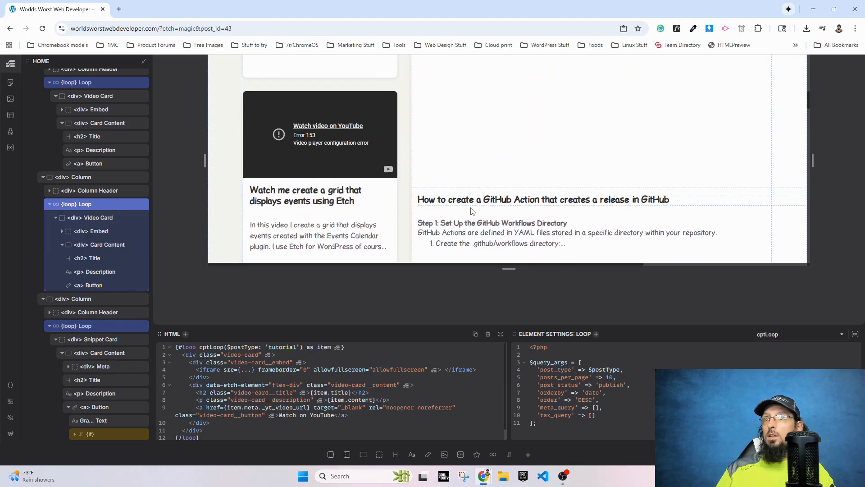
scroll(471, 197, "up", 8)
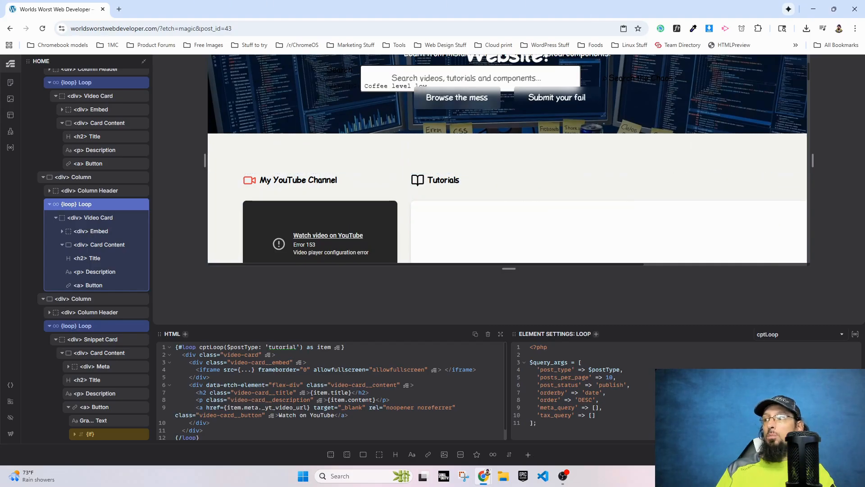
- Open the live home page in a new tab and examine how the Tutorials column renders
left_click(11, 64)
scroll(377, 263, "down", 8)
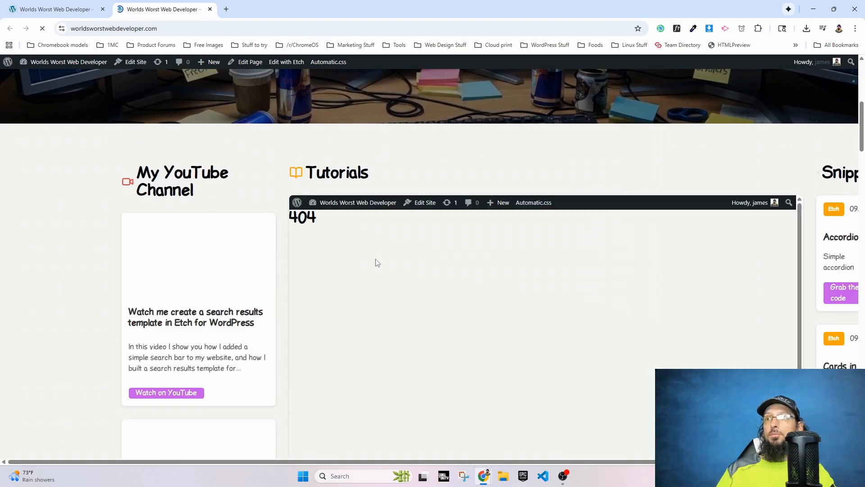
scroll(501, 181, "down", 4)
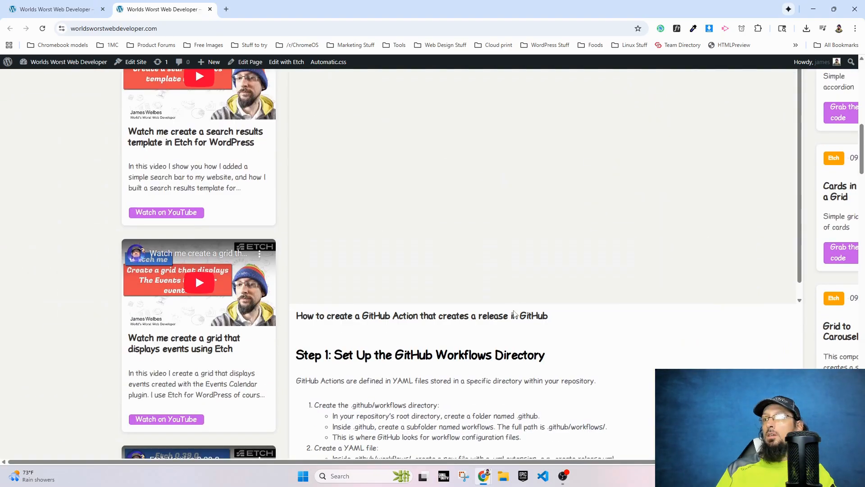
scroll(398, 295, "down", 2)
scroll(420, 290, "up", 4)
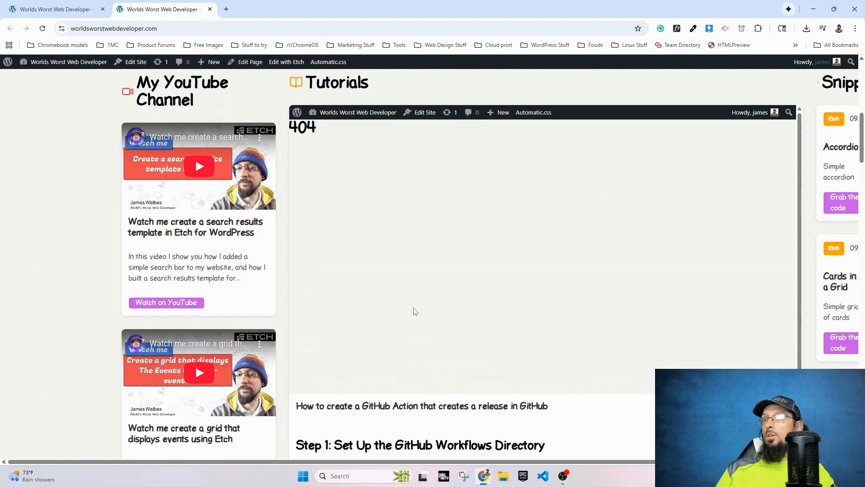
- Return to the Etch editor and examine the CSS of the Tutorials column's grids__column and grids__column--middle classes in a widened CSS area
left_click(50, 8)
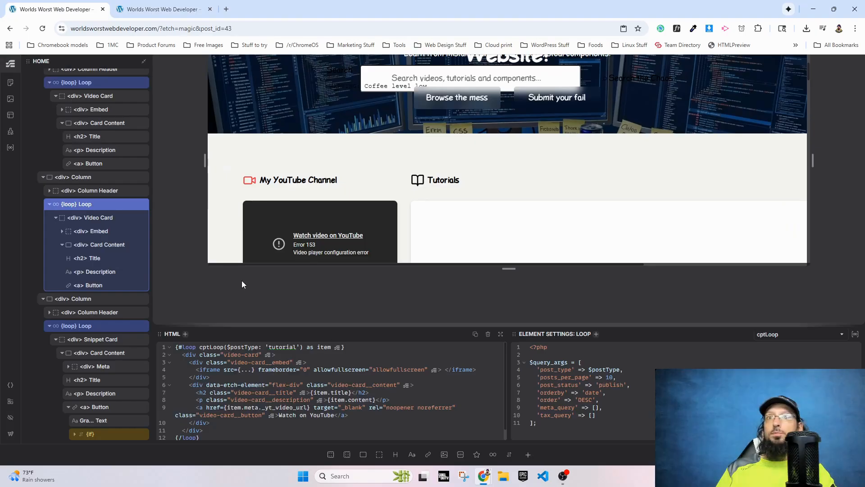
left_click(79, 180)
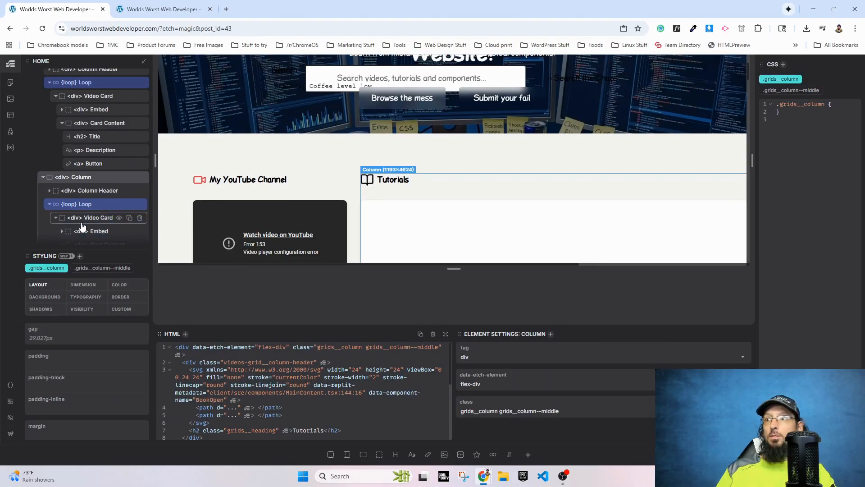
left_click_drag(755, 155, 704, 161)
left_click_drag(756, 162, 659, 161)
left_click(741, 81)
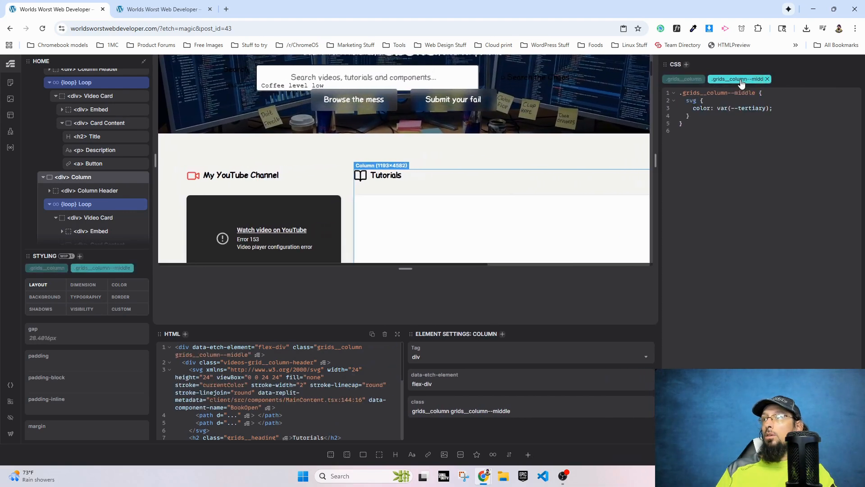
left_click(684, 81)
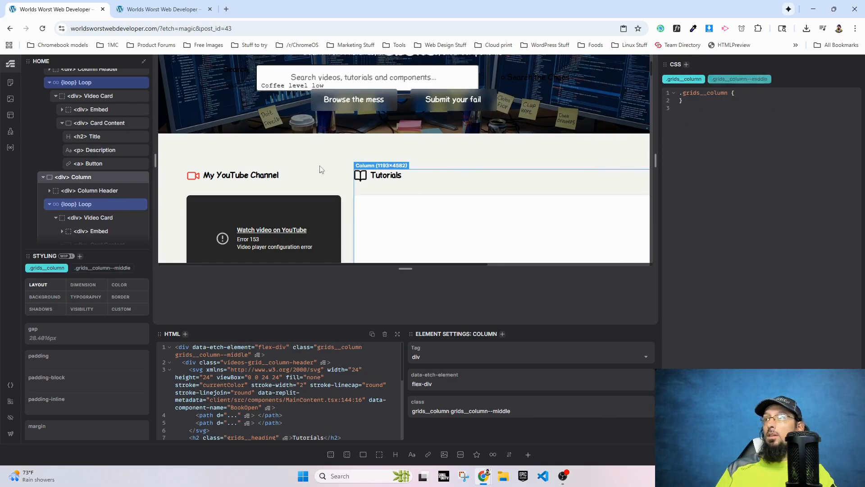
- Examine the CSS of the YouTube column's grids__column--left class and of the Container around the columns
scroll(68, 180, "up", 3)
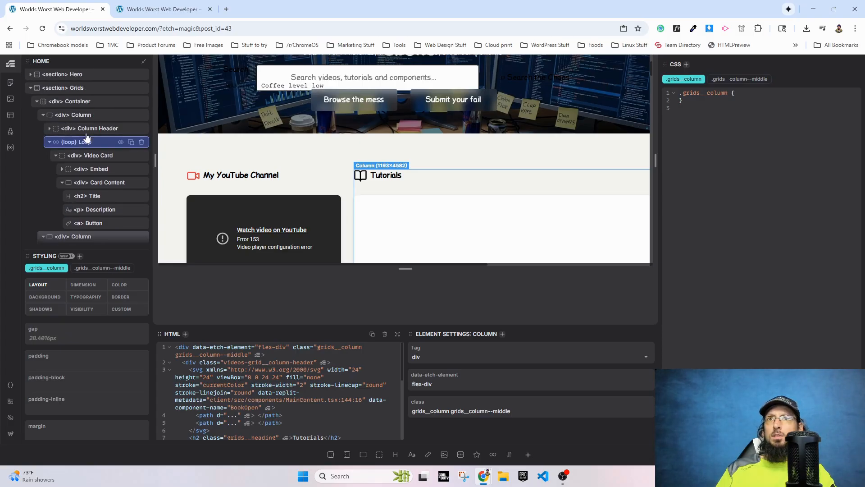
left_click(77, 115)
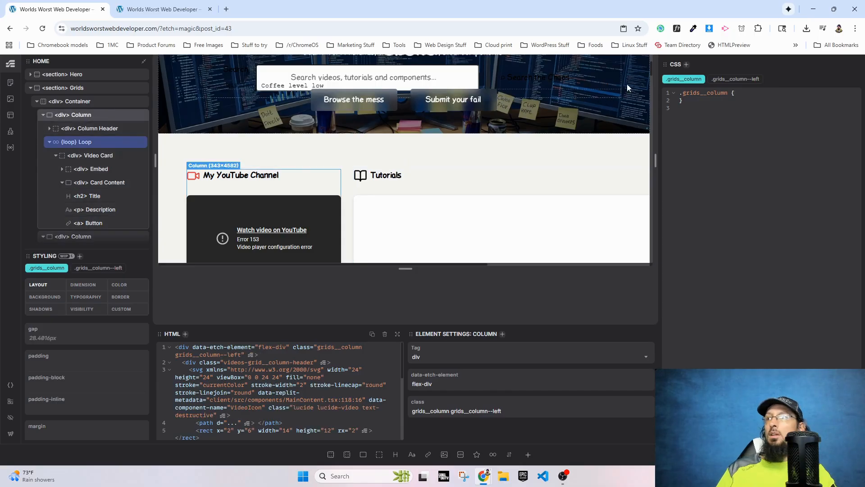
left_click(730, 81)
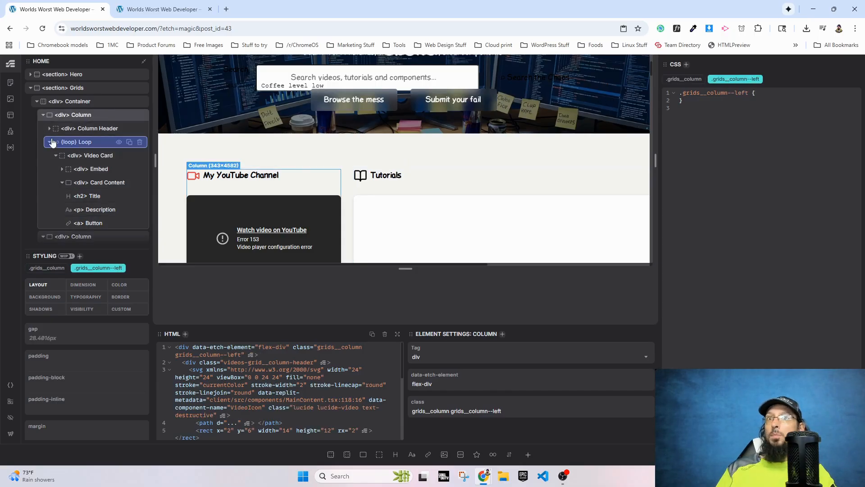
left_click(73, 103)
- Switch to the live home page and inspect the column area with the browser's developer tools
key("ctrl+Tab")
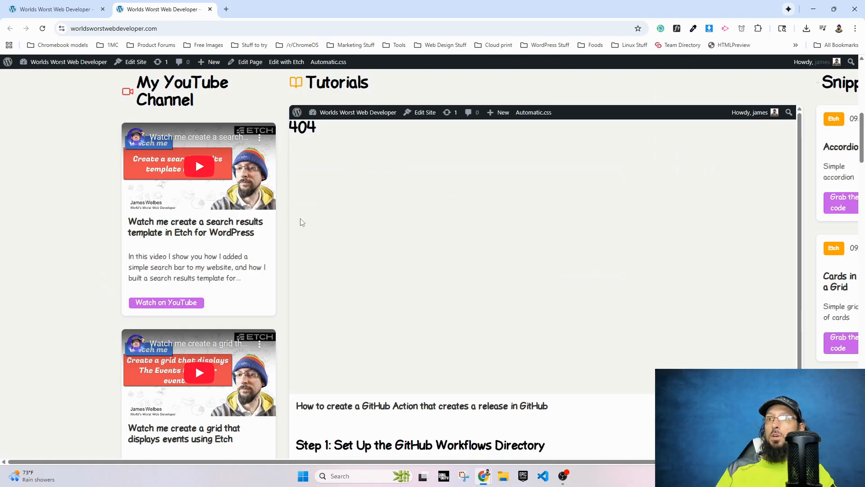
right_click(266, 285)
left_click(294, 285)
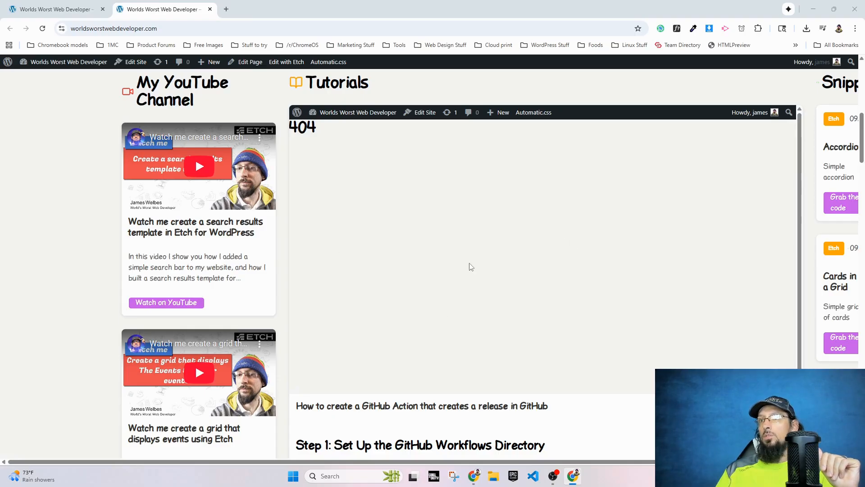
- Return to the Etch editor and delete the Embed div from the Video Card in the Tutorials column
left_click(52, 11)
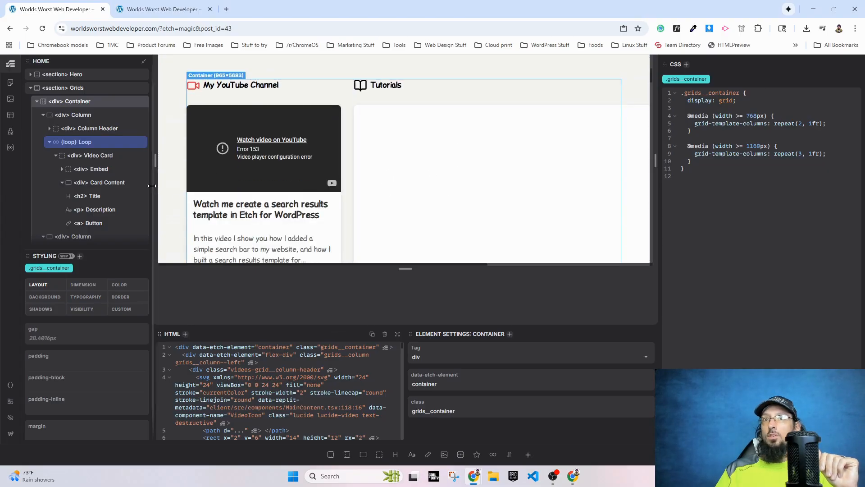
scroll(73, 186, "down", 2)
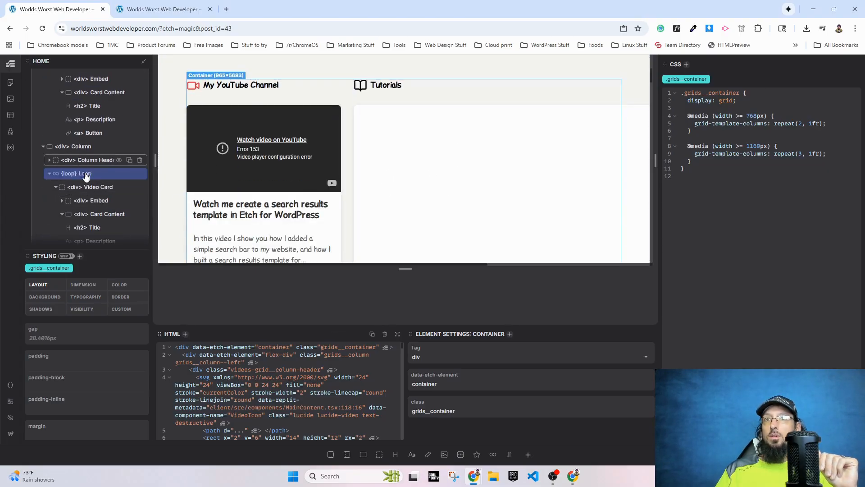
scroll(392, 189, "down", 5)
left_click(392, 197)
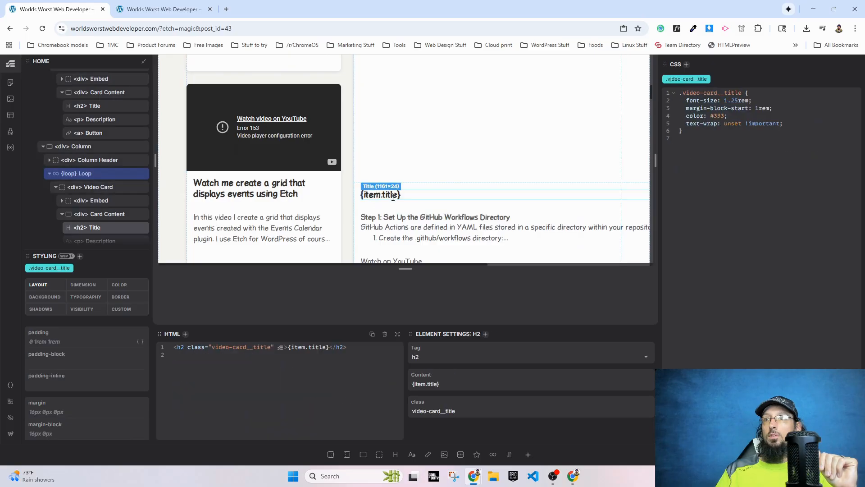
left_click(100, 202)
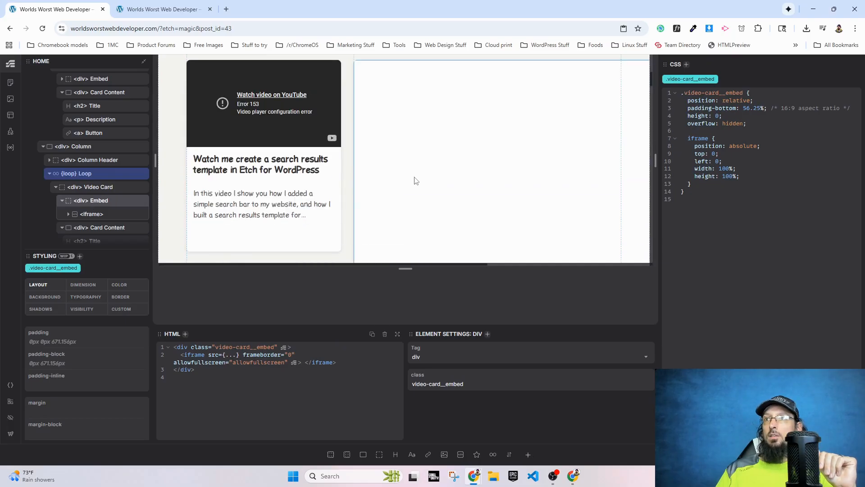
scroll(90, 186, "down", 3)
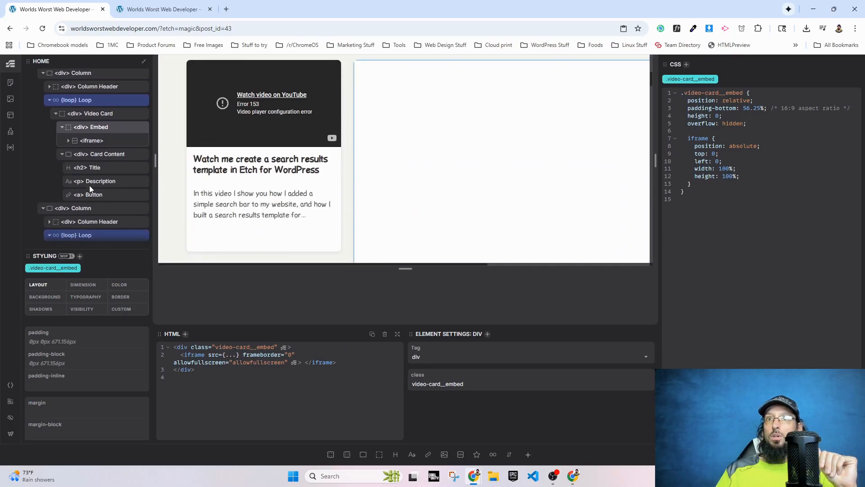
scroll(89, 185, "up", 2)
scroll(90, 140, "up", 1)
scroll(84, 156, "down", 5)
scroll(103, 202, "up", 1)
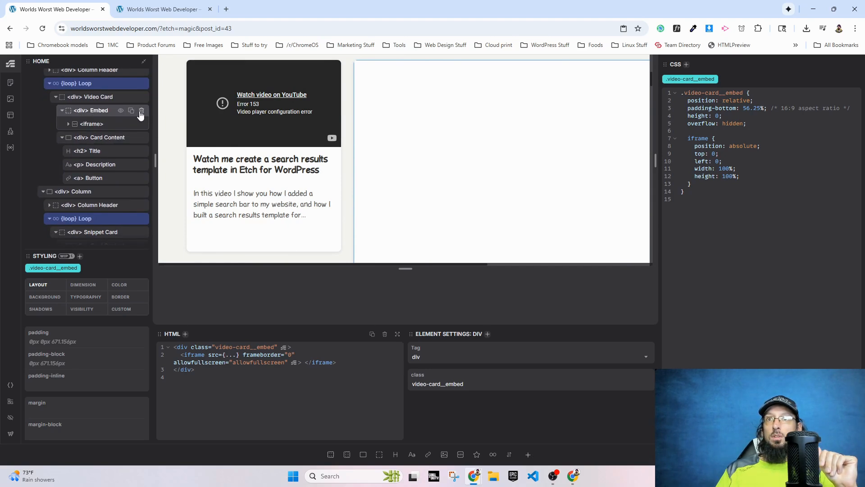
left_click(140, 113)
scroll(452, 175, "up", 3)
scroll(452, 176, "down", 1)
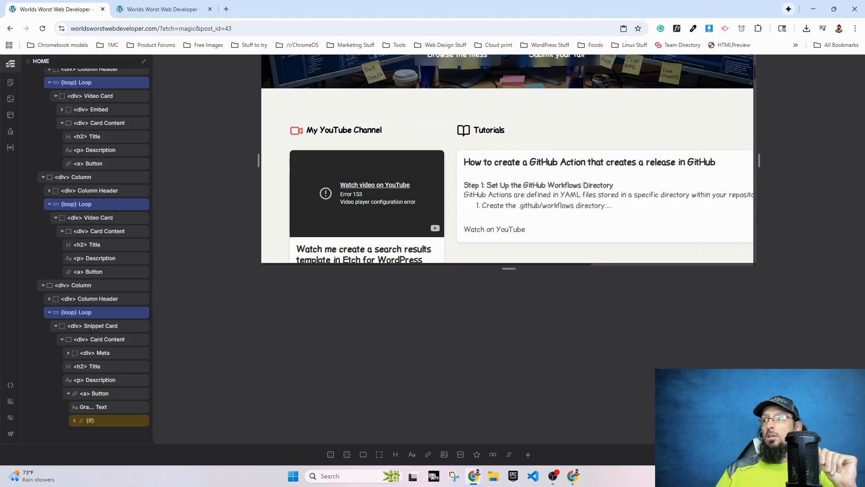
- Check the Tutorials column on the live home page and inspect its layout with the browser's developer tools
left_click(211, 5)
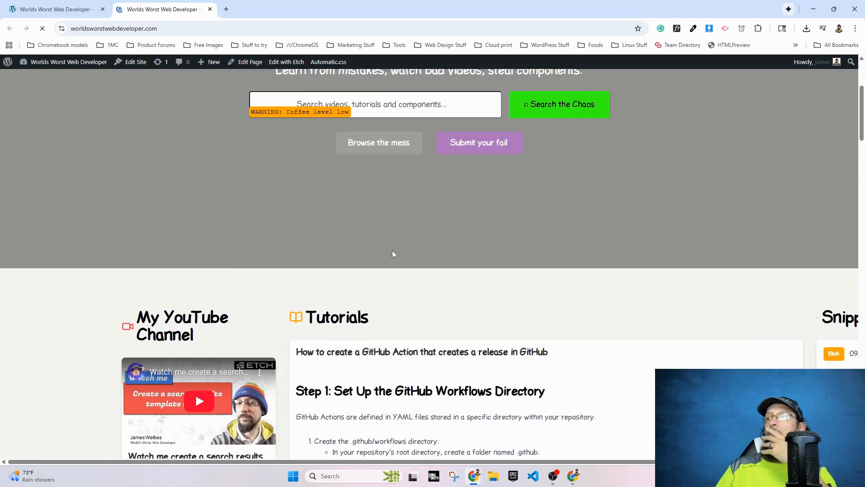
right_click(390, 343)
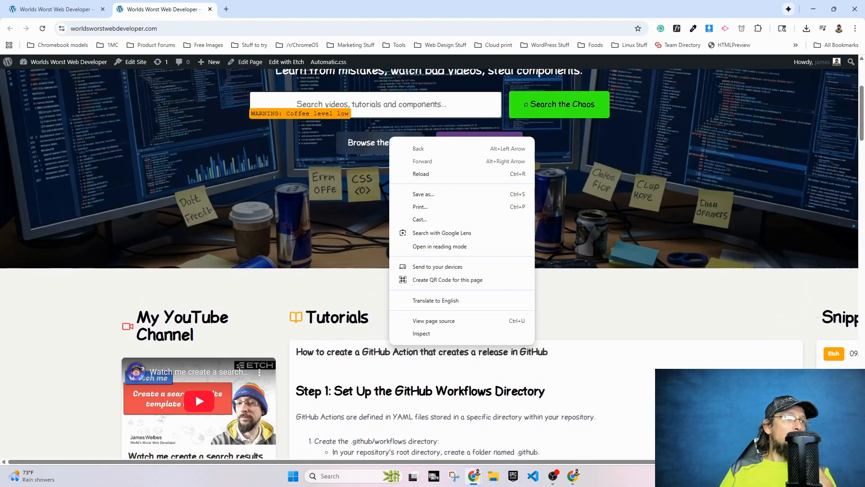
left_click(411, 335)
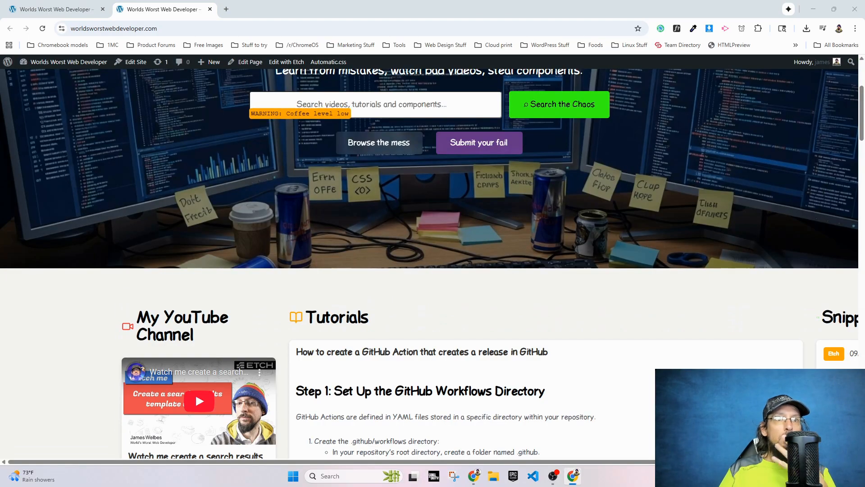
scroll(566, 322, "down", 3)
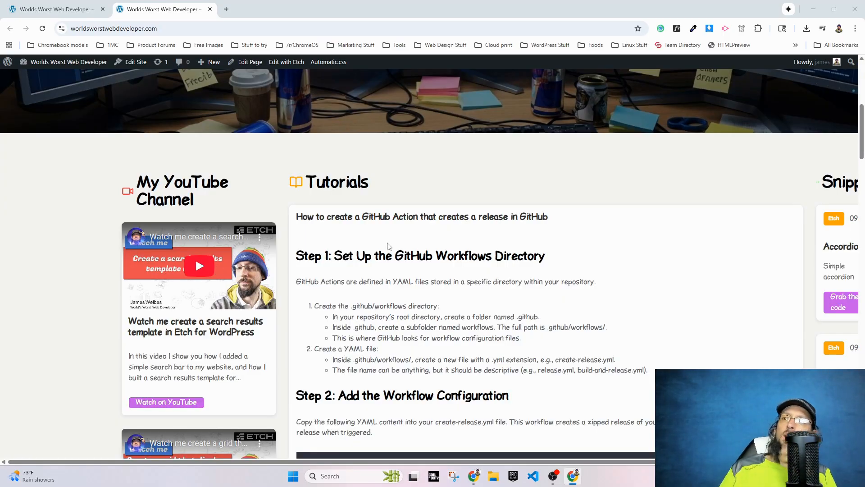
left_click(69, 9)
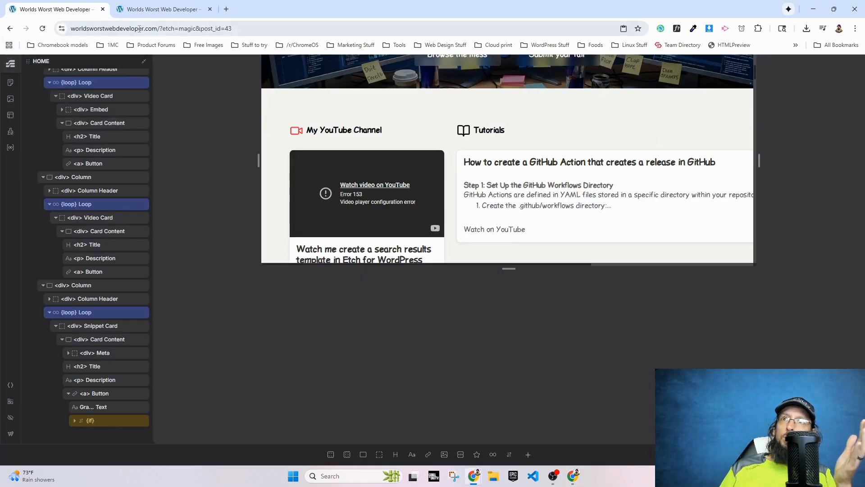
left_click(185, 10)
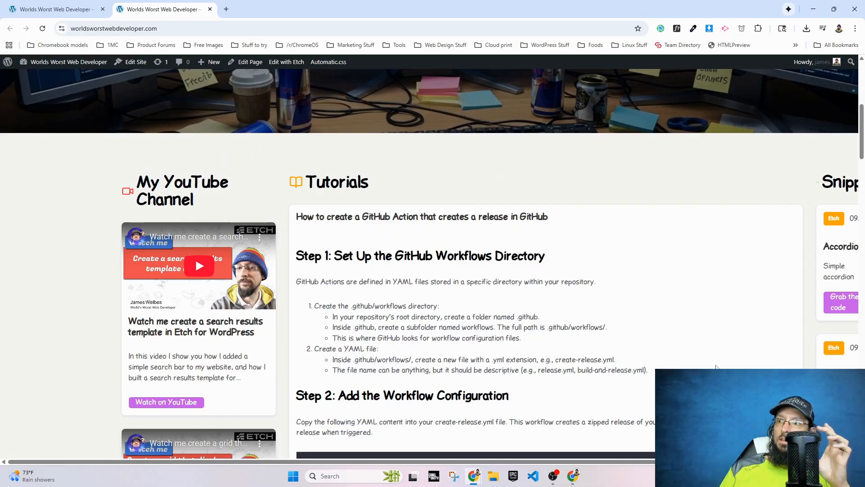
- Examine the length of the tutorial content shown in the Tutorials column on the live home page
scroll(567, 309, "down", 15)
scroll(540, 300, "down", 13)
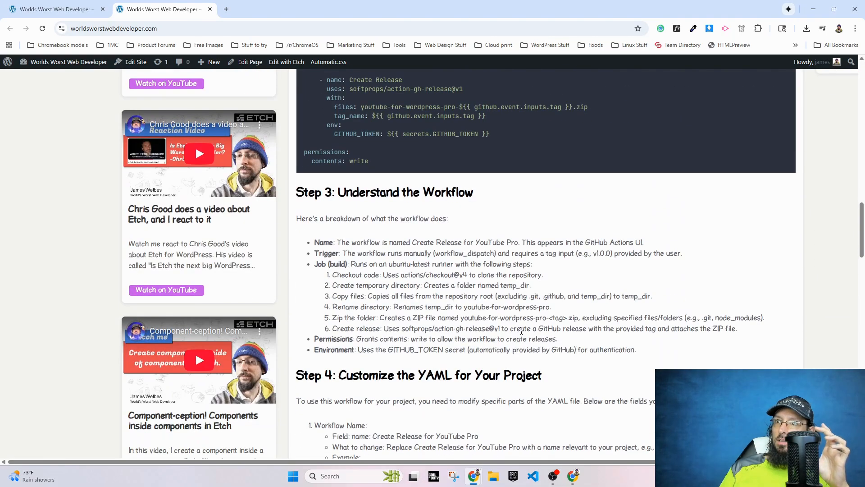
scroll(494, 350, "up", 20)
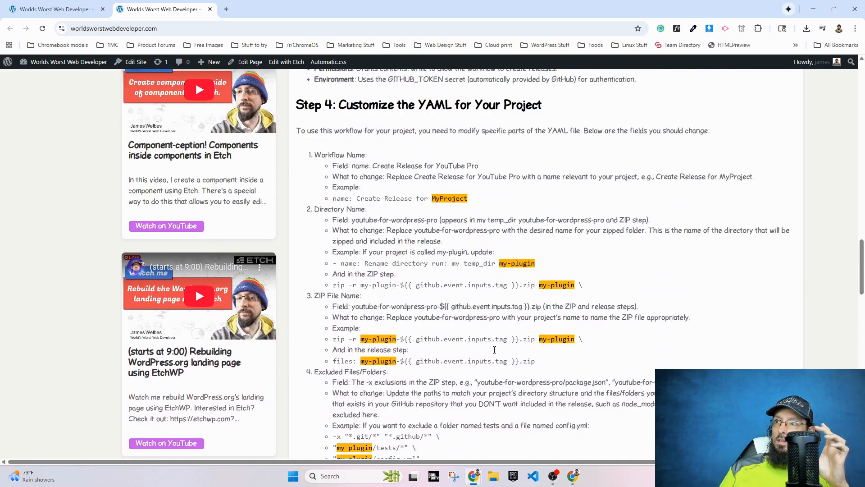
right_click(491, 147)
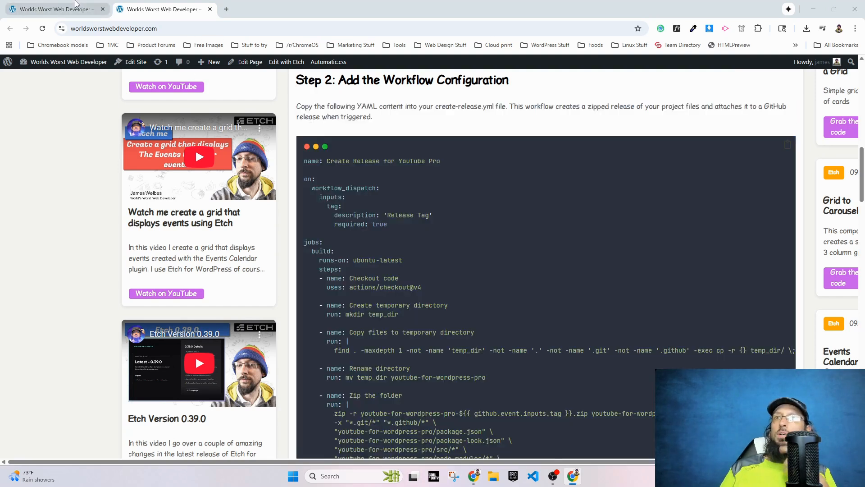
- Return to the Etch editor and set the Tutorials card's Description content to {item.meta.tut-description}
left_click(39, 6)
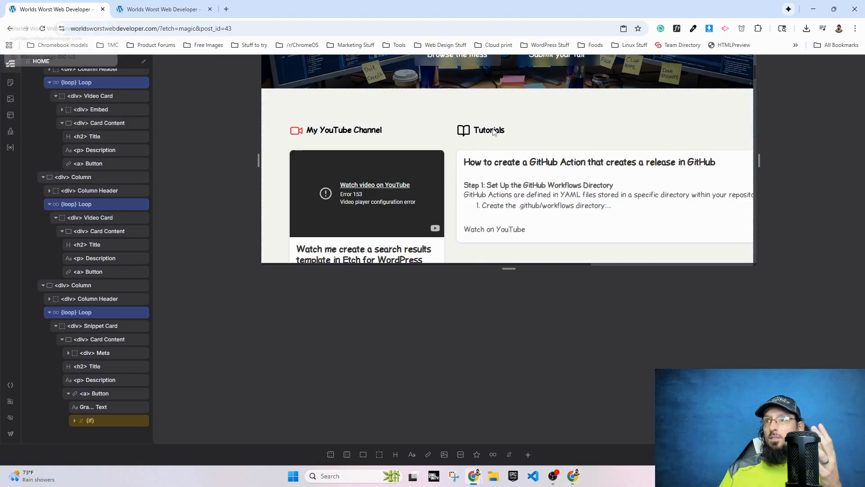
left_click(543, 200)
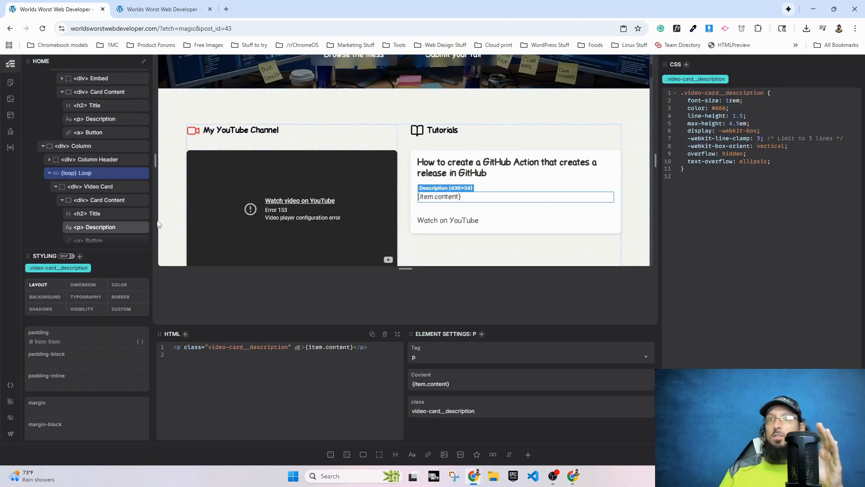
scroll(100, 181, "down", 2)
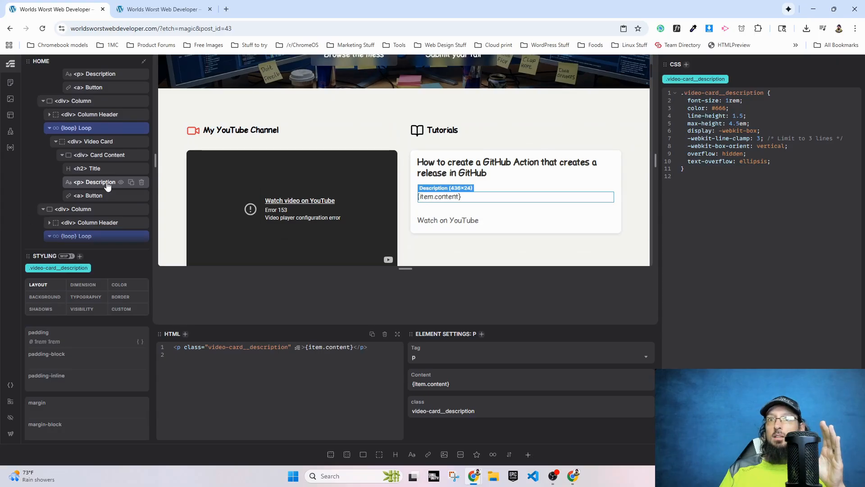
left_click(466, 382)
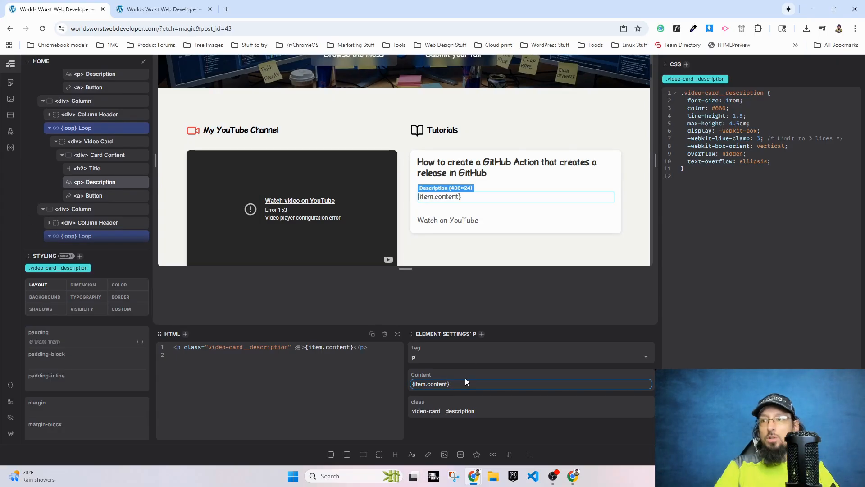
key("Left")
key("BackSpace")
key("BackSpace")
key("BackSpace")
key("BackSpace")
key("BackSpace")
key("BackSpace")
key("BackSpace")
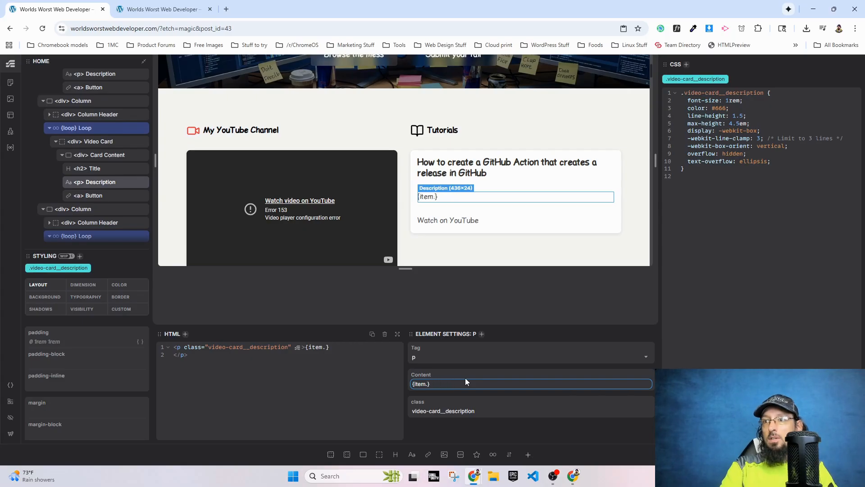
type("meta.")
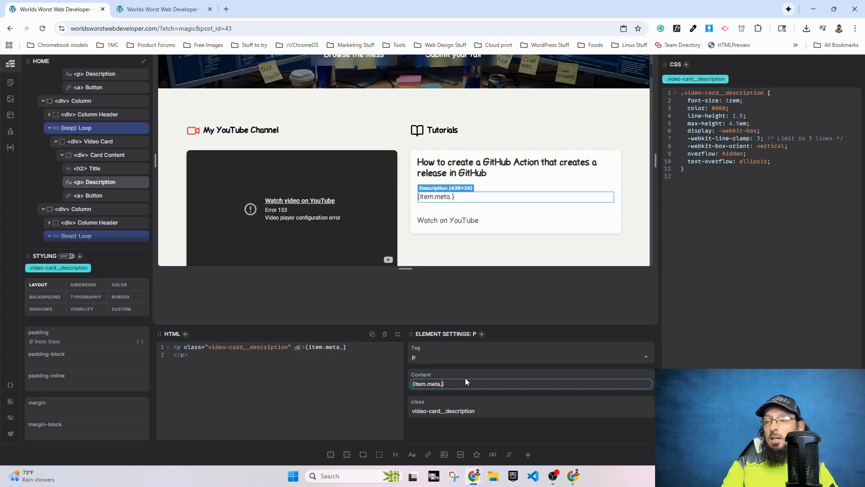
type("tut")
type("-descripti")
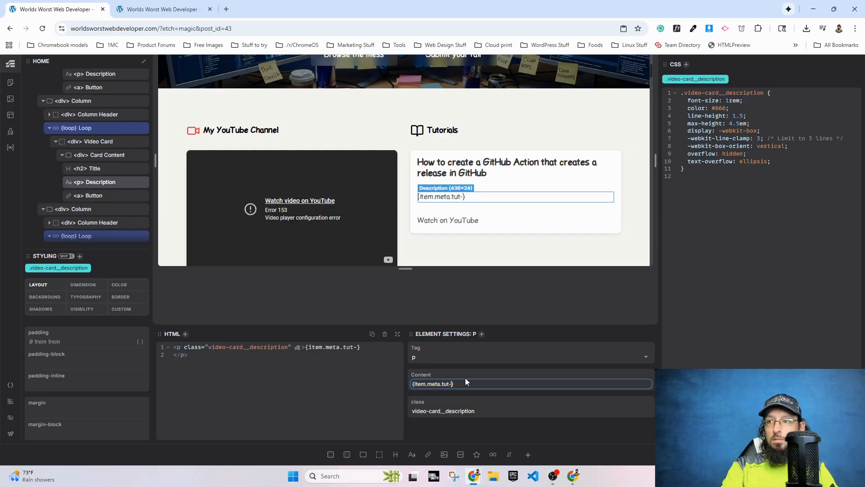
type("on")
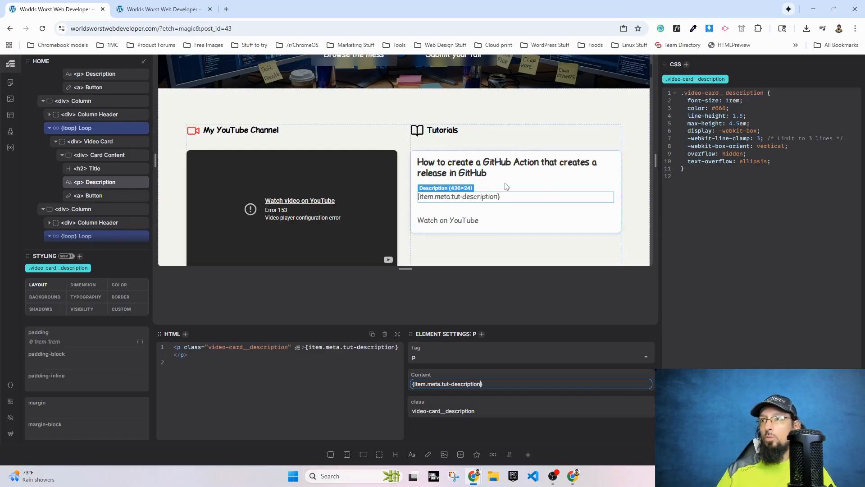
key("Return")
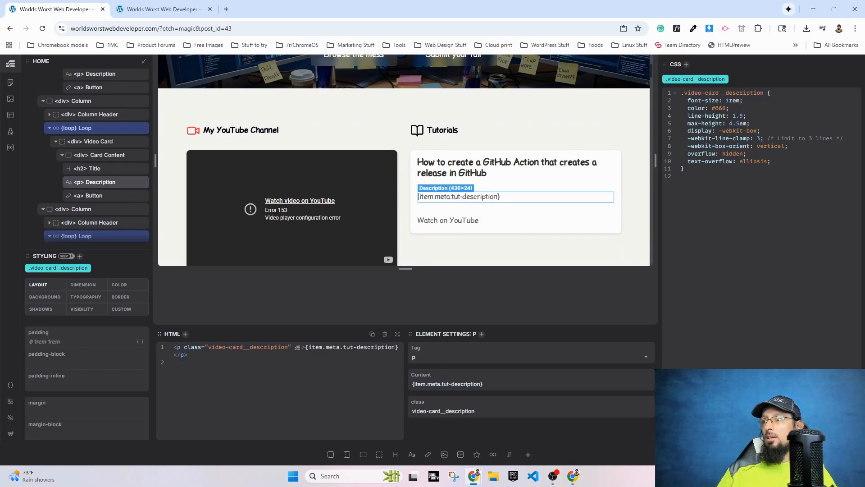
- Reload the live home page and check the Tutorials column beside the videos and snippets
left_click(162, 10)
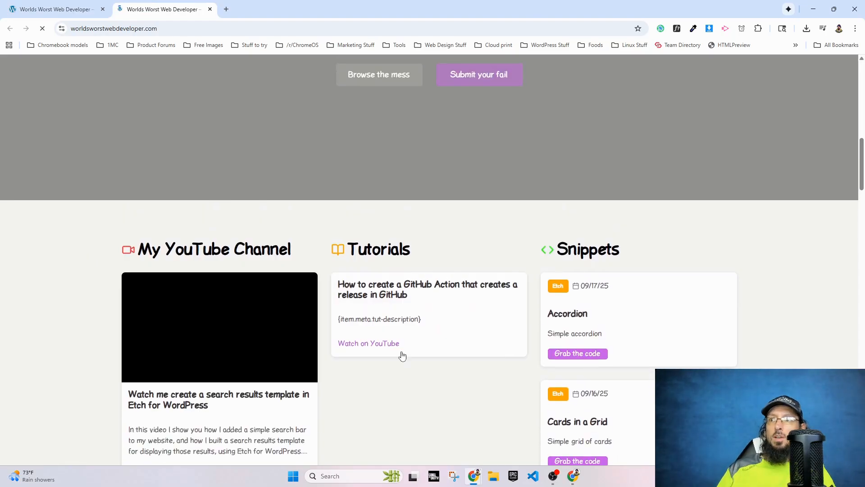
scroll(372, 396, "down", 8)
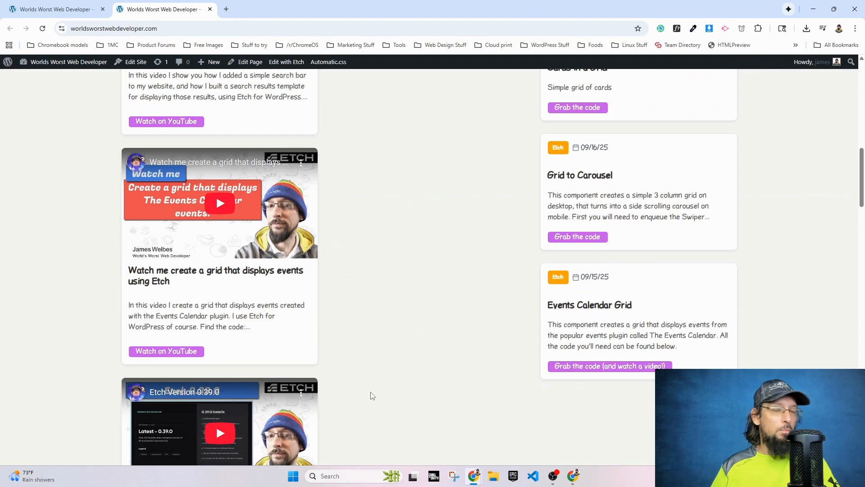
scroll(400, 228, "up", 7)
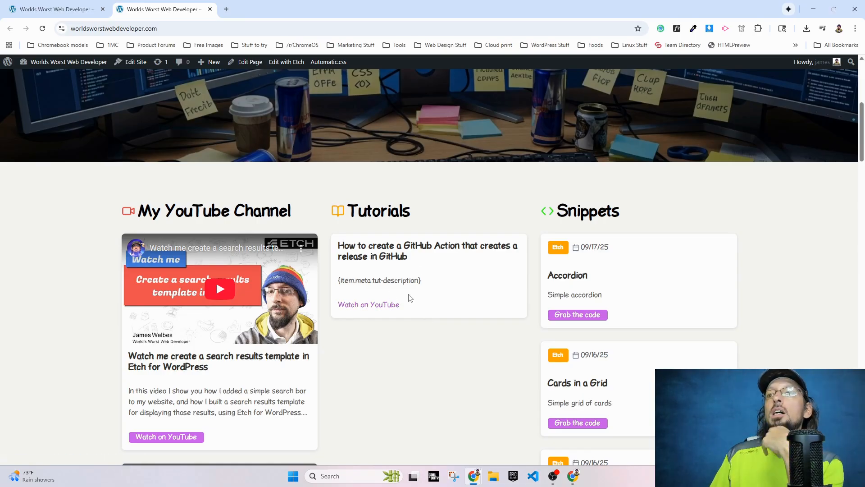
- Leave the Etch editor for the WordPress admin and add a new ACF field group titled Tutorial Fields
left_click(52, 9)
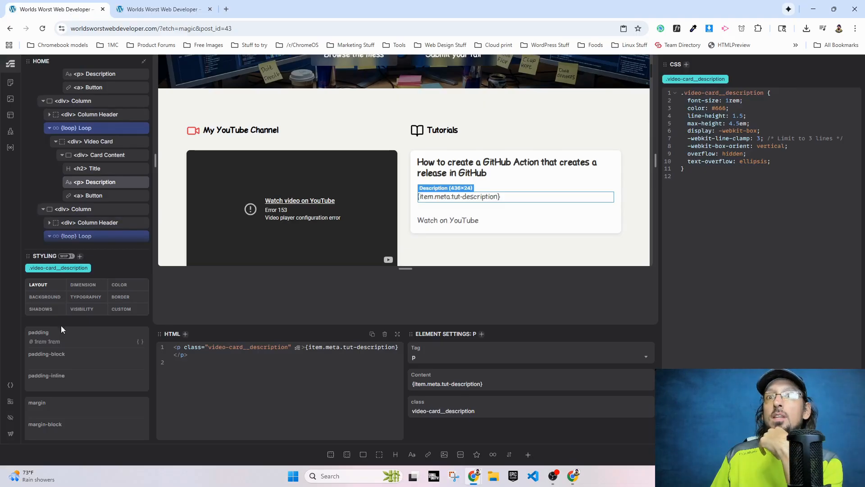
left_click(10, 433)
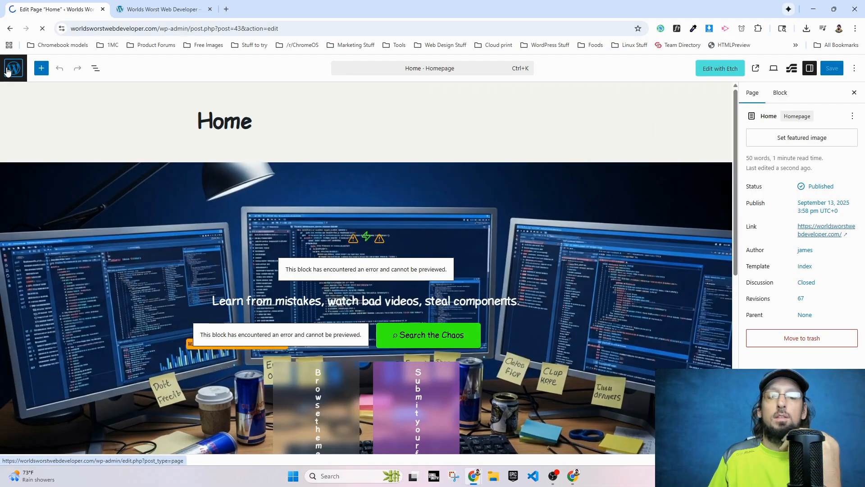
left_click(6, 70)
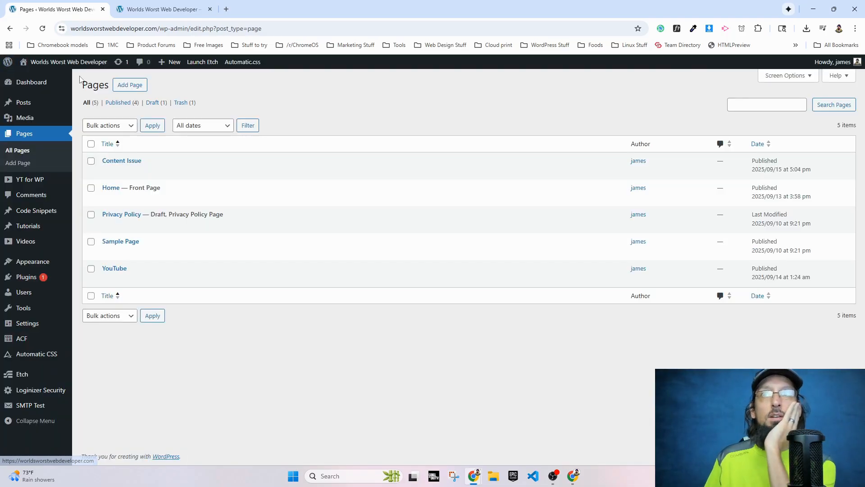
mouse_move(13, 345)
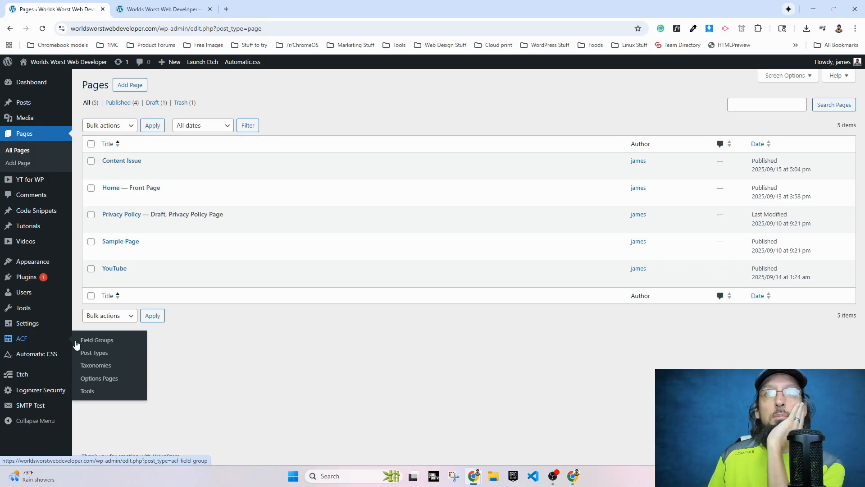
left_click(100, 341)
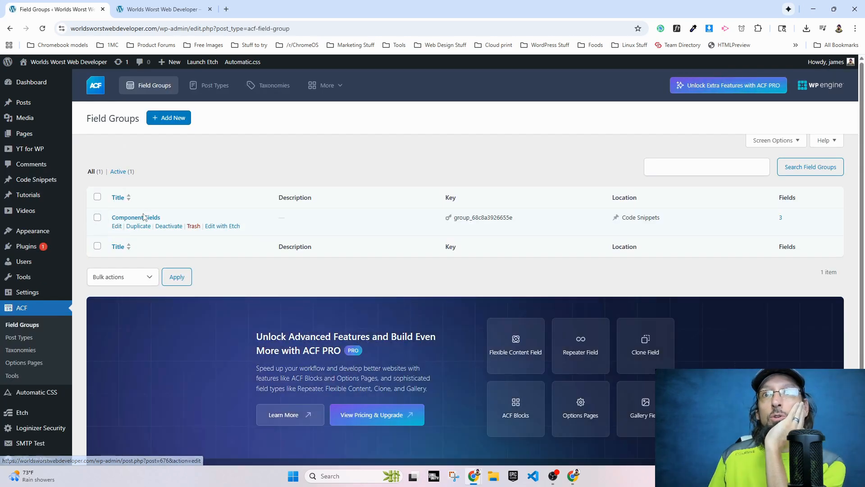
left_click(167, 118)
type("Tutorial Fields")
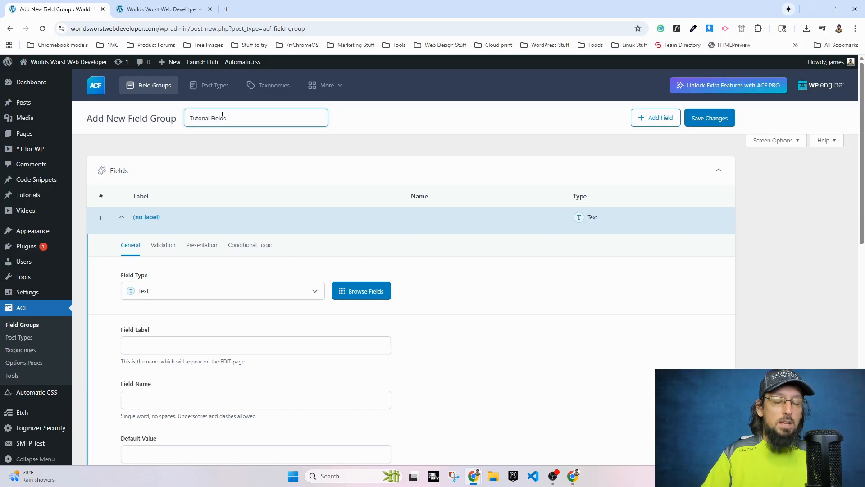
- Label the group's first text field Tutorial Description and copy its field name tutorial_description
left_click(253, 290)
left_click(254, 291)
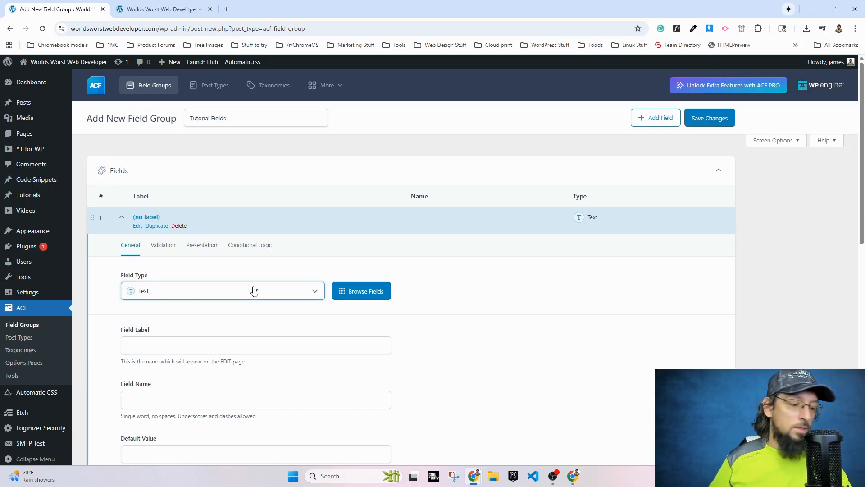
scroll(255, 291, "down", 2)
left_click(227, 260)
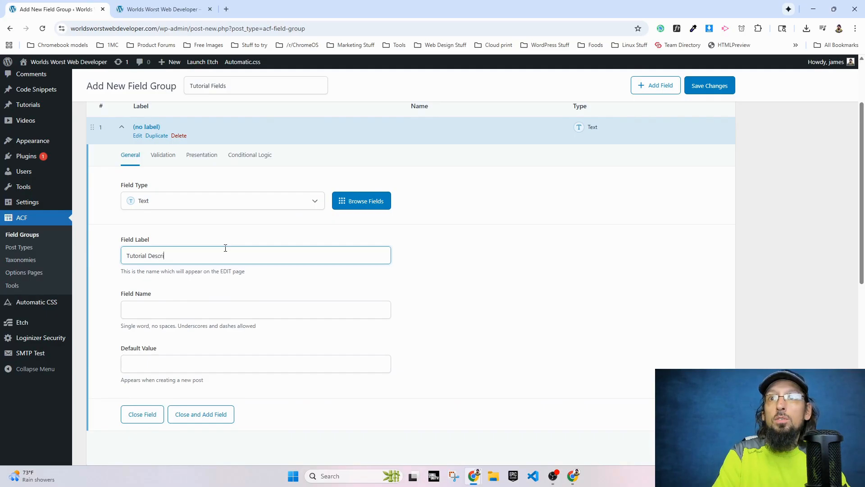
key("Tab")
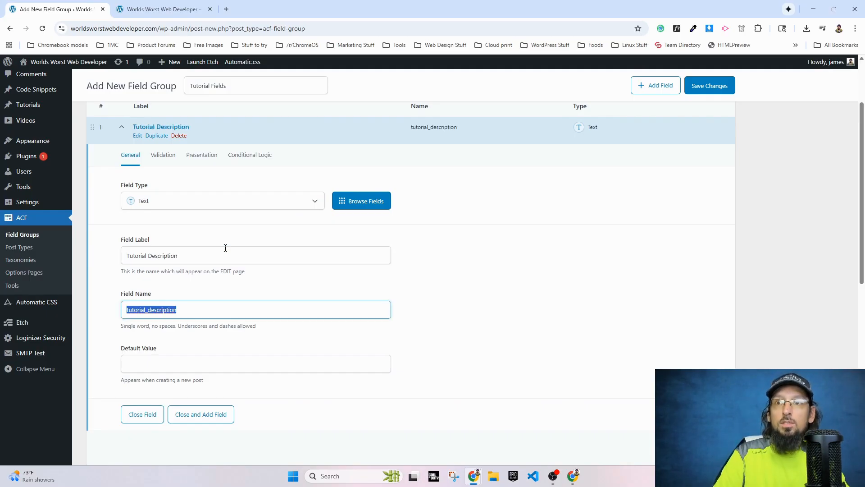
key("Home")
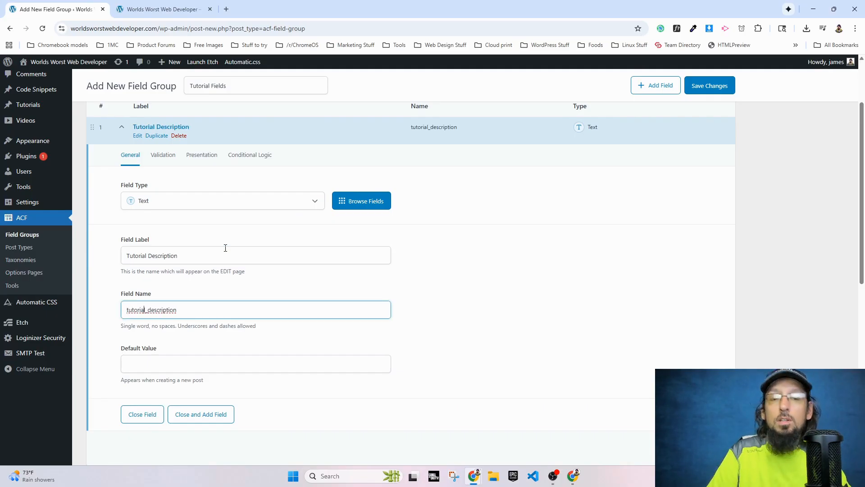
key("ctrl+a")
key("ctrl+c")
- Set the field group's location rule to post type is equal to Tutorial and save the group
scroll(180, 269, "down", 4)
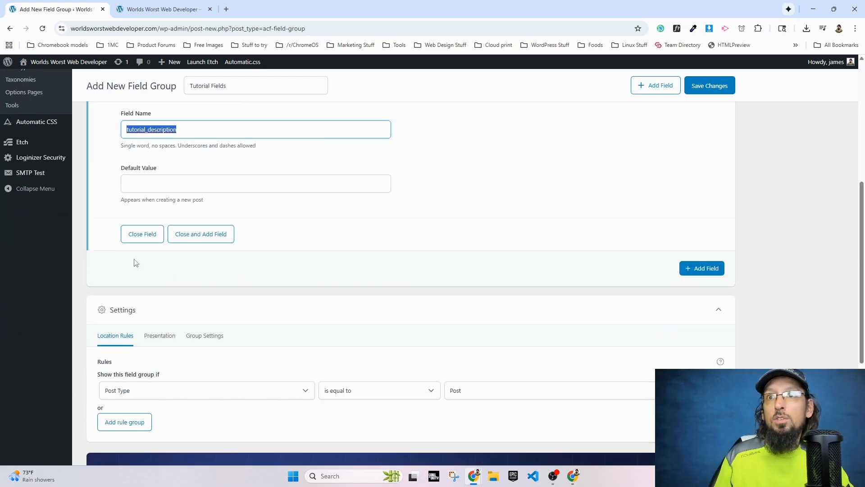
left_click(461, 390)
left_click(471, 436)
left_click(708, 86)
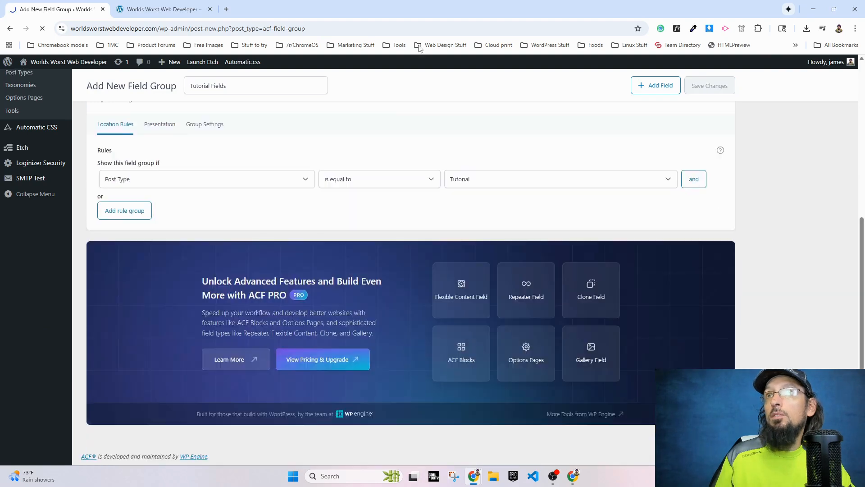
- Reopen the home page in Etch and change the Tutorials card's Description content to {item.meta.tutorial_description}
left_click(162, 7)
left_click(291, 63)
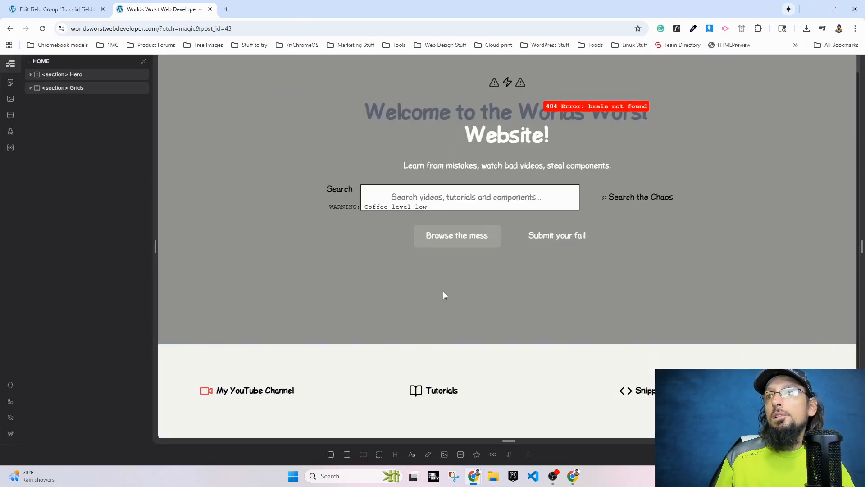
scroll(276, 247, "down", 3)
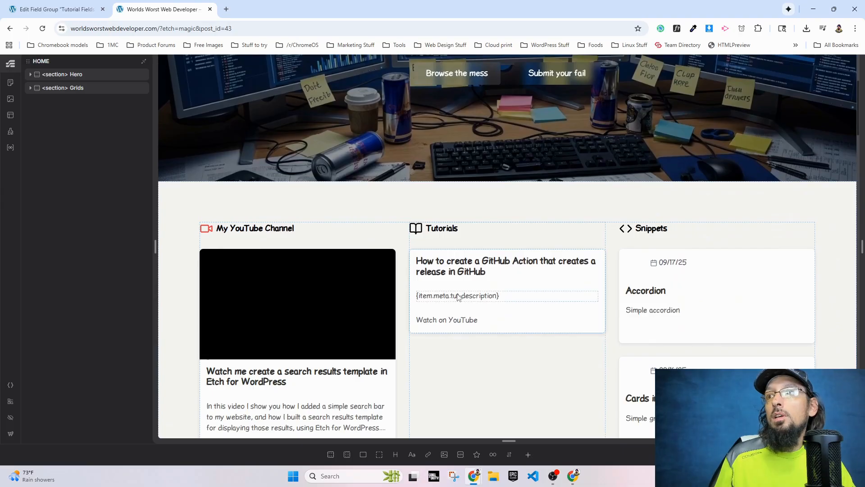
left_click(457, 295)
left_click(480, 382)
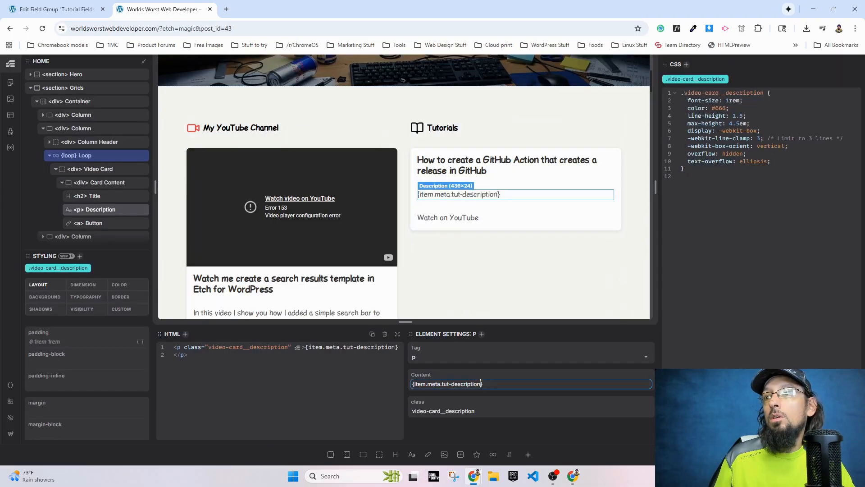
key("BackSpace")
key("BackSpace")
key("BackSpace")
key("BackSpace")
key("BackSpace")
key("BackSpace")
key("BackSpace")
key("BackSpace")
key("BackSpace")
key("BackSpace")
key("BackSpace")
key("BackSpace")
key("BackSpace")
key("BackSpace")
key("BackSpace")
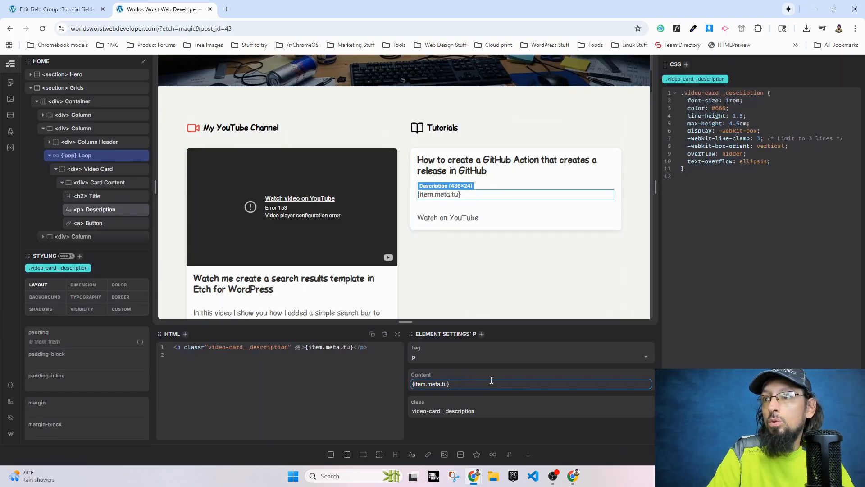
key("ctrl+v")
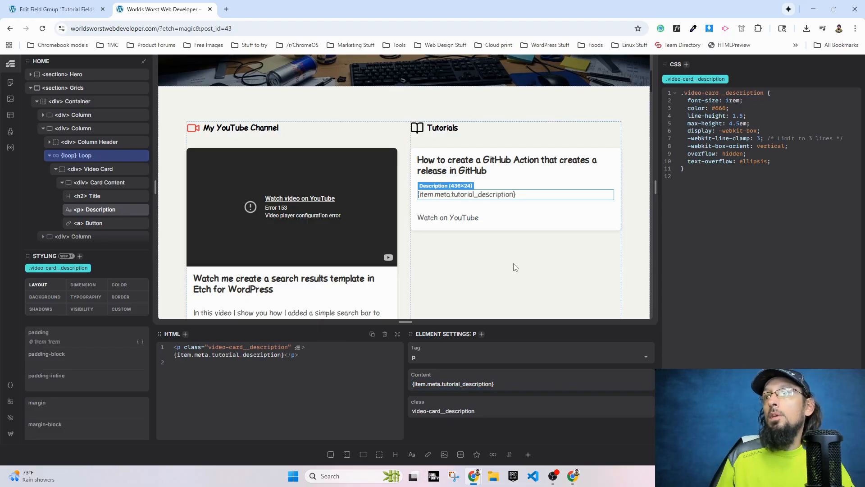
left_click(511, 266)
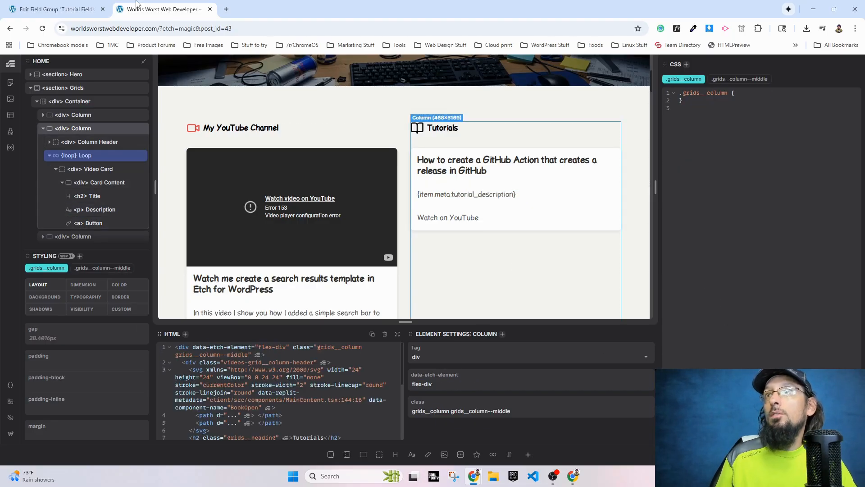
- Fill the GitHub Action tutorial's Tutorial Description with "This tutorial walks you through creating a GitHub Action that will create a Release in GitHub" and save
left_click(63, 9)
left_click(27, 198)
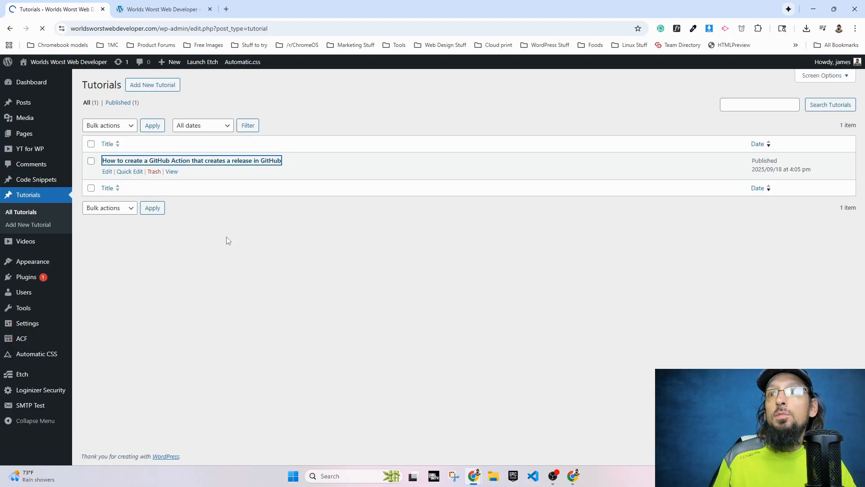
scroll(223, 338, "down", 20)
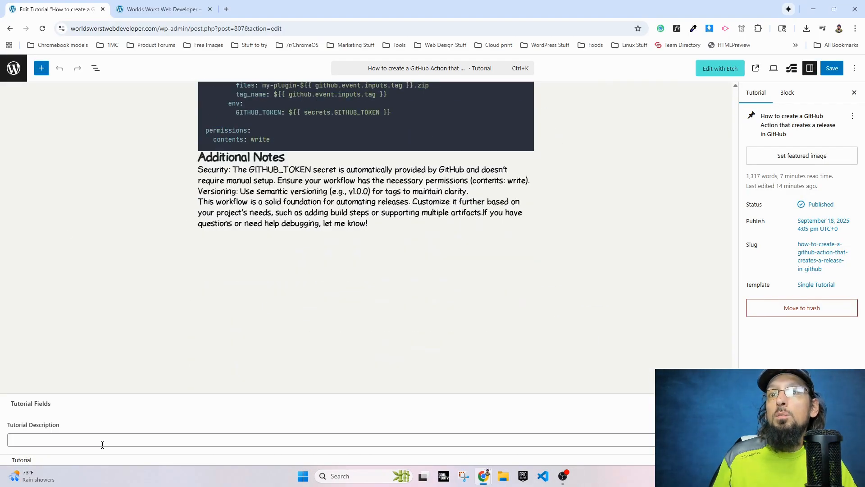
left_click(102, 445)
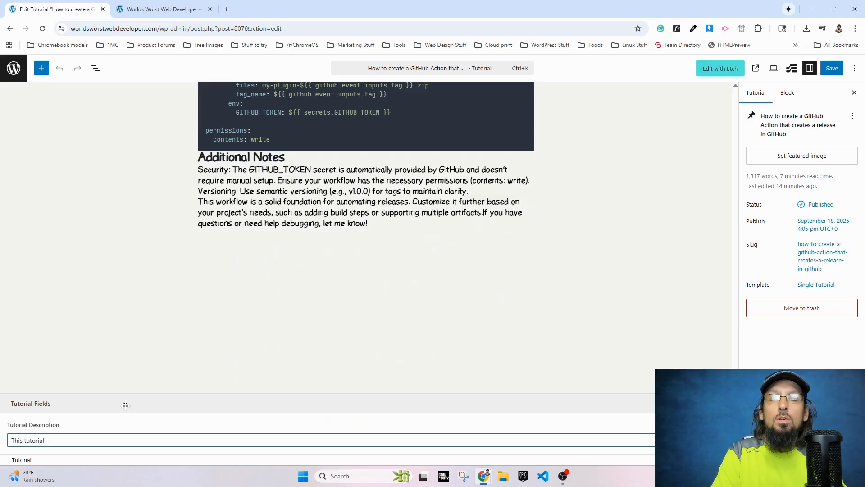
type("reating a GitHub Action that will create a Release in GitHub")
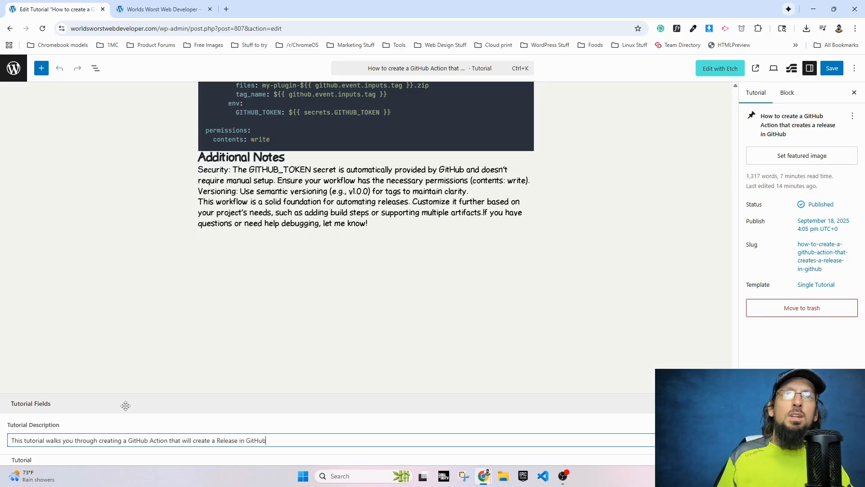
left_click(831, 68)
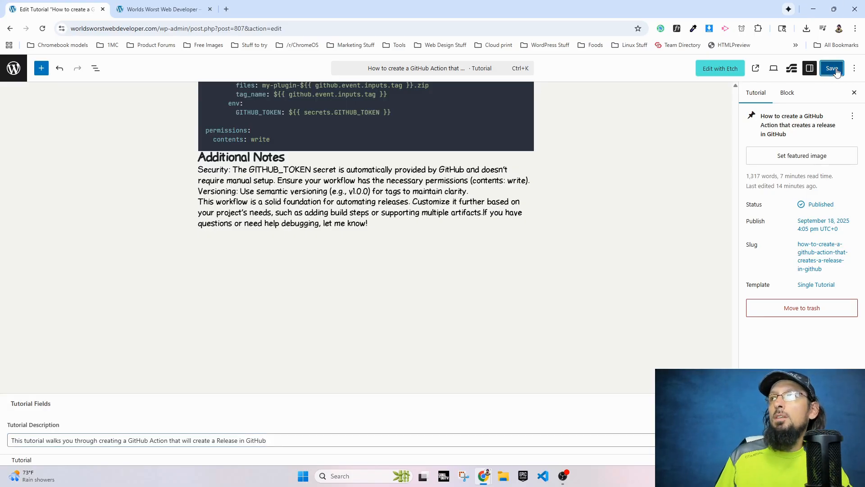
- Open the live home page from the Etch editor and check the tutorial card's title, description and link
left_click(161, 4)
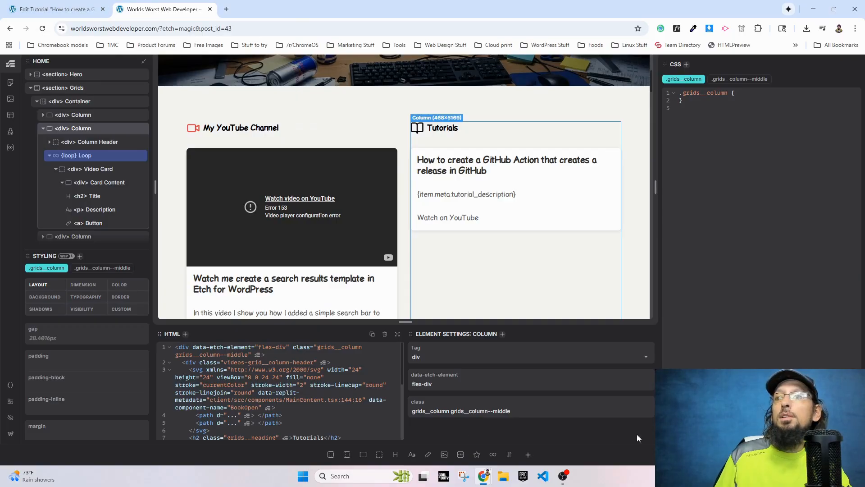
left_click(10, 63)
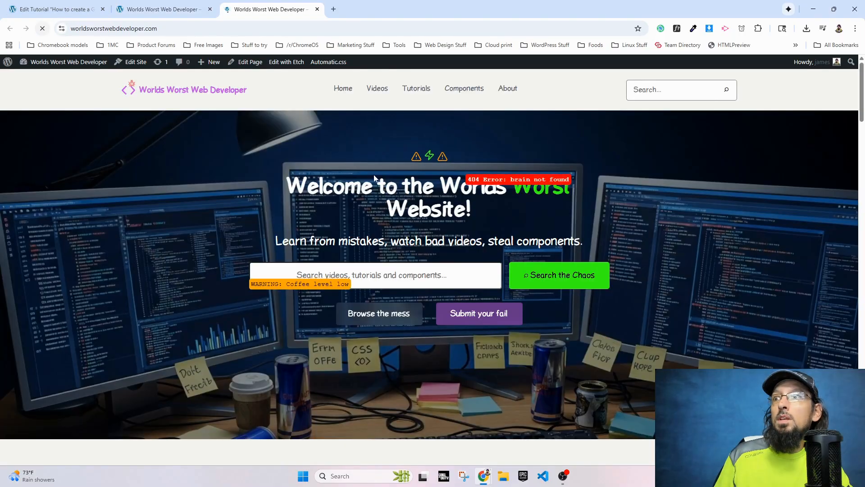
scroll(456, 284, "down", 7)
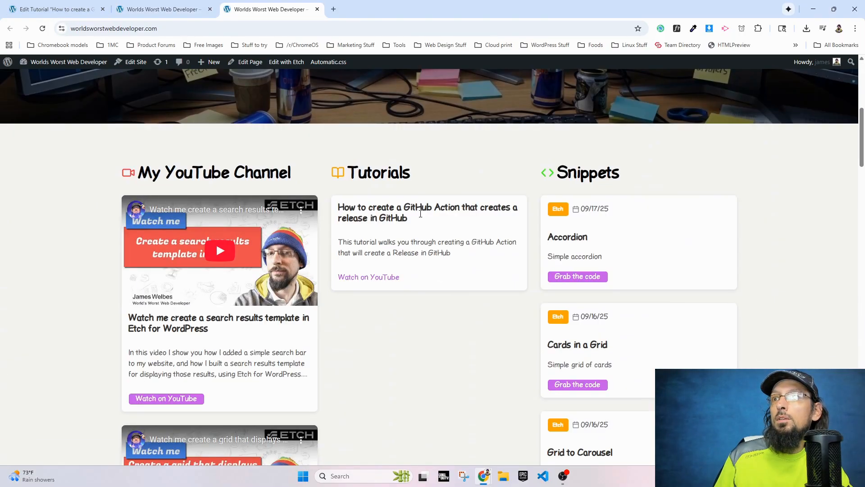
triple_click(388, 217)
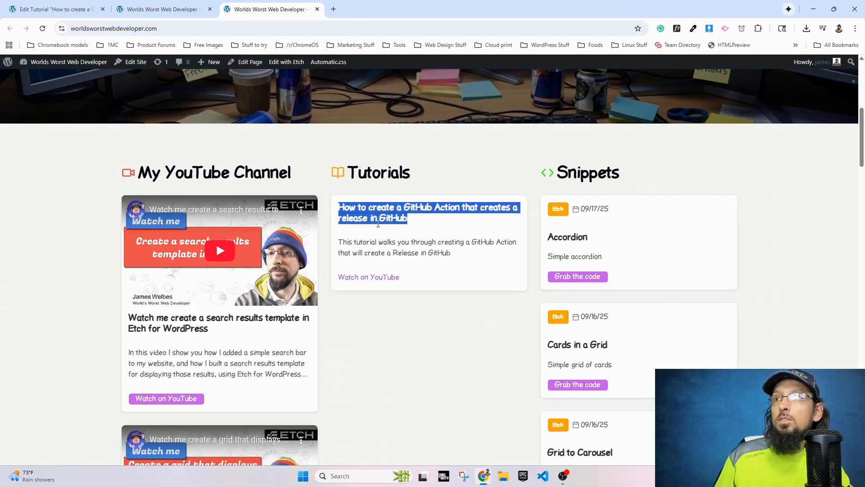
left_click(369, 234)
left_click_drag(342, 242, 435, 241)
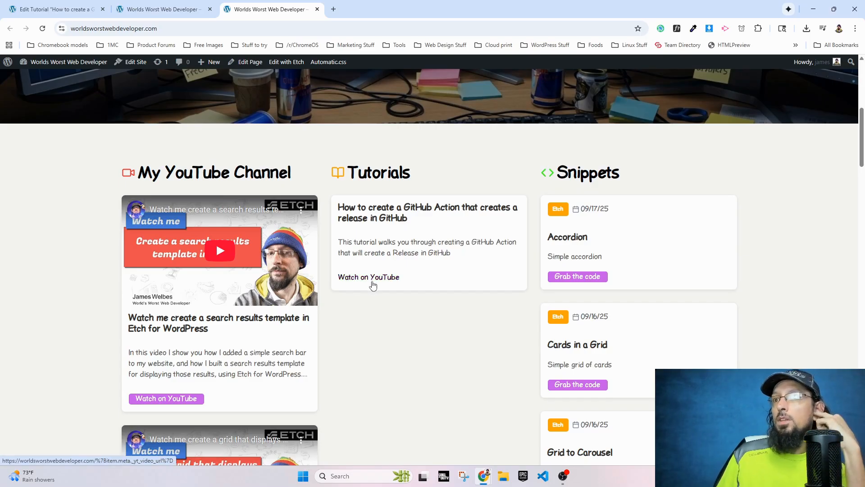
- Set the href of the Tutorials card's Button in the Etch editor to {item.permalink.relative}
left_click(161, 9)
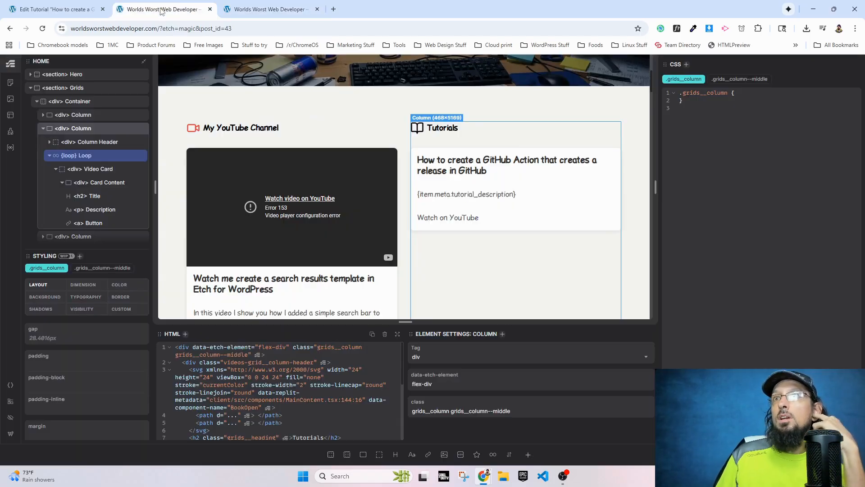
left_click(424, 219)
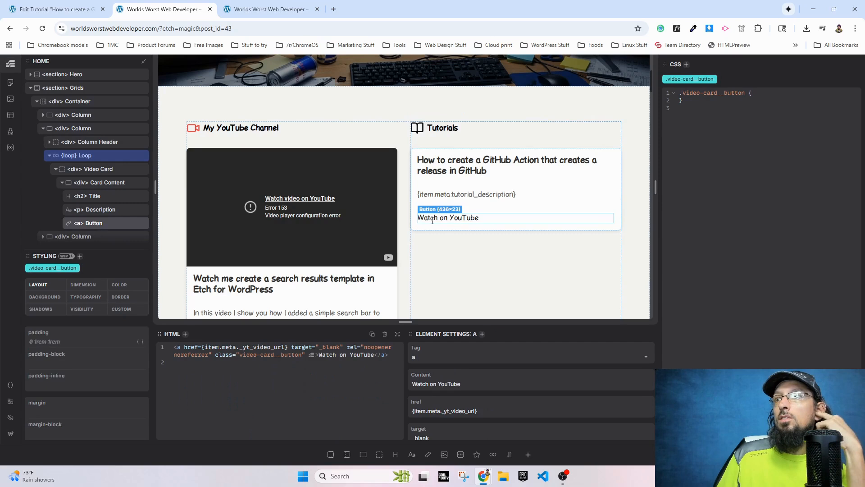
left_click(476, 412)
key("BackSpace")
key("BackSpace")
key("BackSpace")
key("BackSpace")
key("BackSpace")
key("BackSpace")
key("BackSpace")
key("BackSpace")
key("BackSpace")
key("BackSpace")
key("BackSpace")
key("BackSpace")
key("BackSpace")
key("BackSpace")
key("BackSpace")
key("BackSpace")
key("BackSpace")
key("BackSpace")
key("BackSpace")
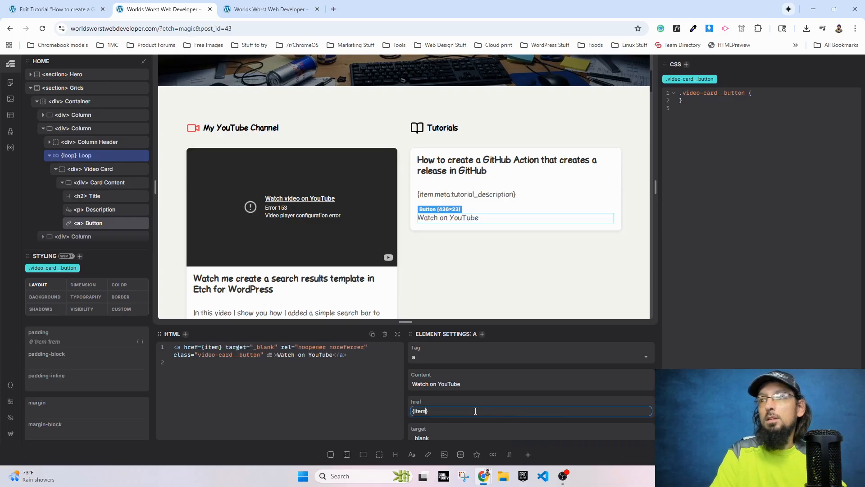
type(".permalink.relati")
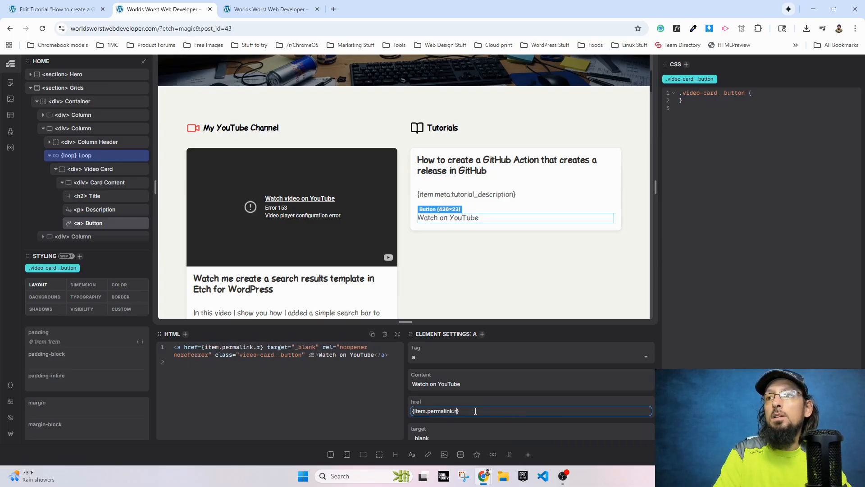
type("ve")
- Change the Tutorials card button's text to "Check it out"
double_click(439, 383)
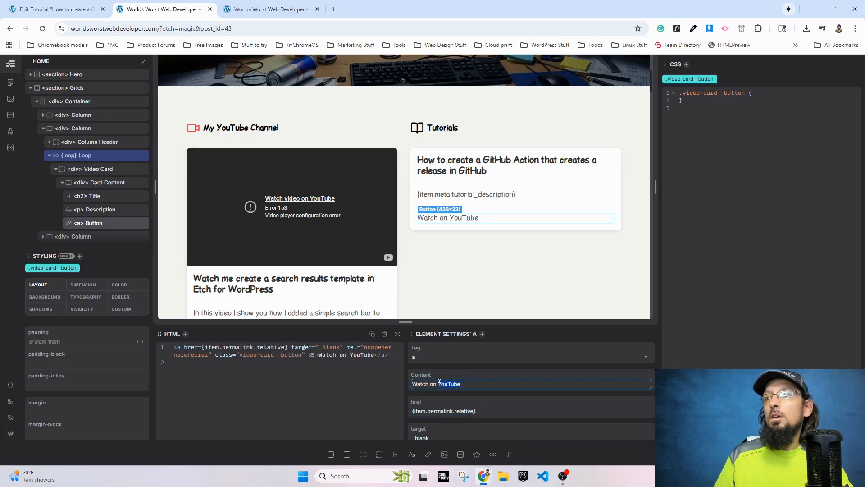
type("Check it out")
key("Return")
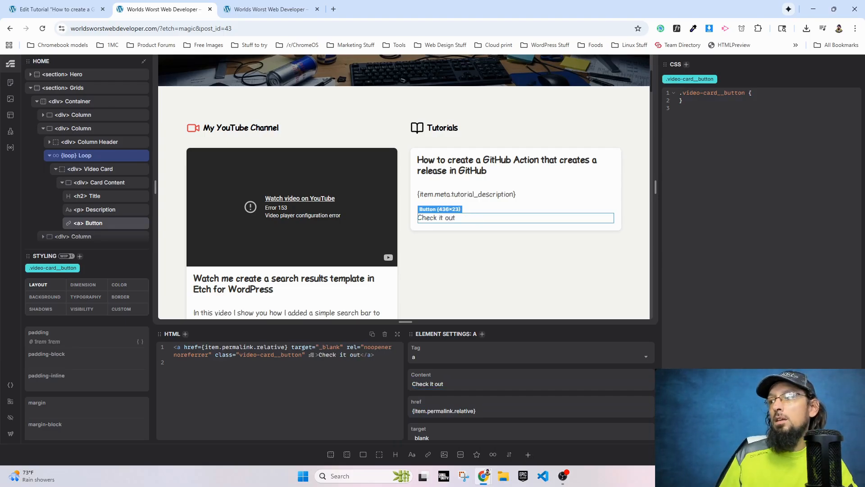
- Test the tutorial card's link on the live home page and look through the tutorial page it opens
left_click(282, 15)
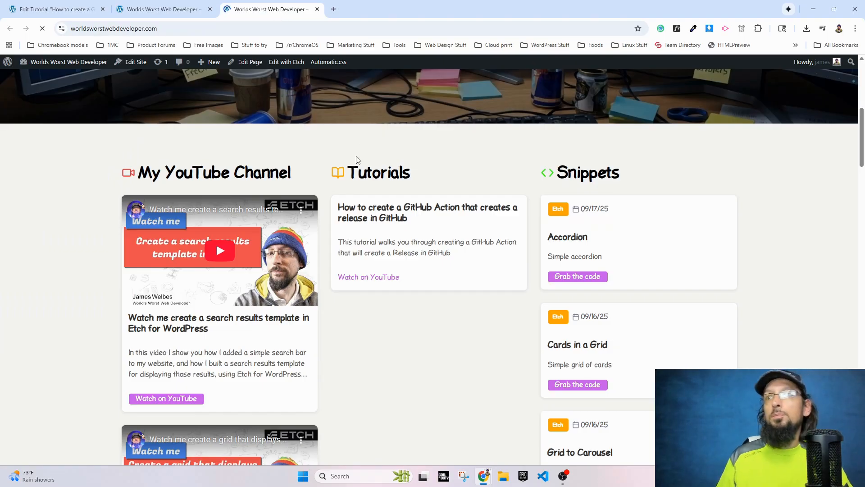
left_click(361, 278)
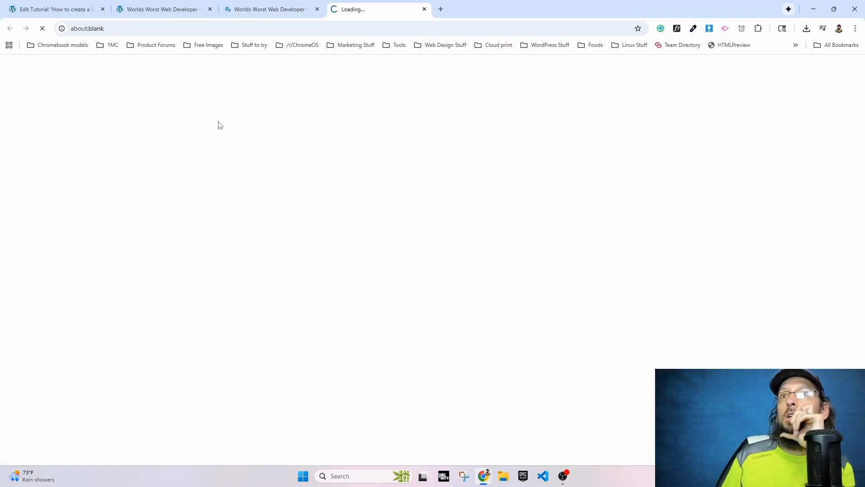
left_click_drag(189, 228, 142, 160)
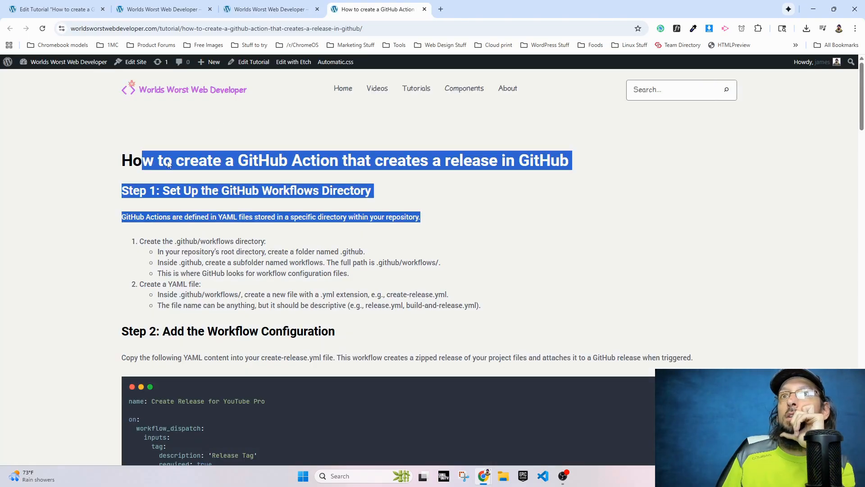
left_click(255, 7)
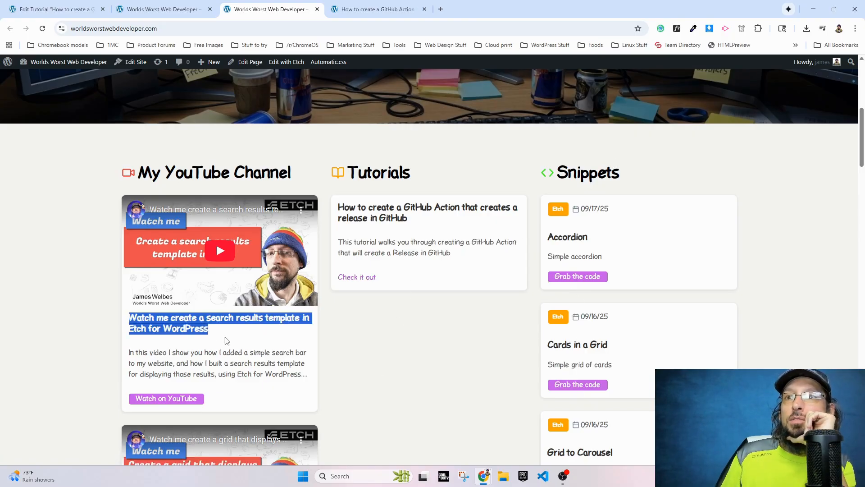
left_click(365, 277)
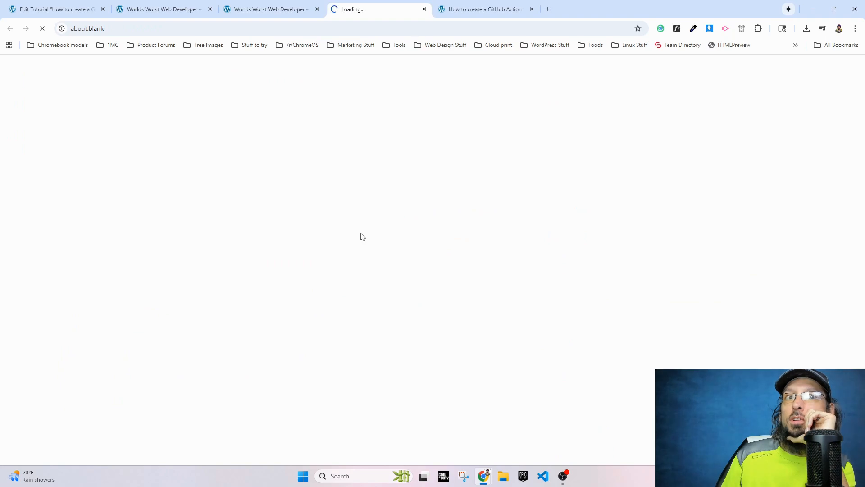
left_click_drag(128, 217, 278, 281)
left_click(278, 281)
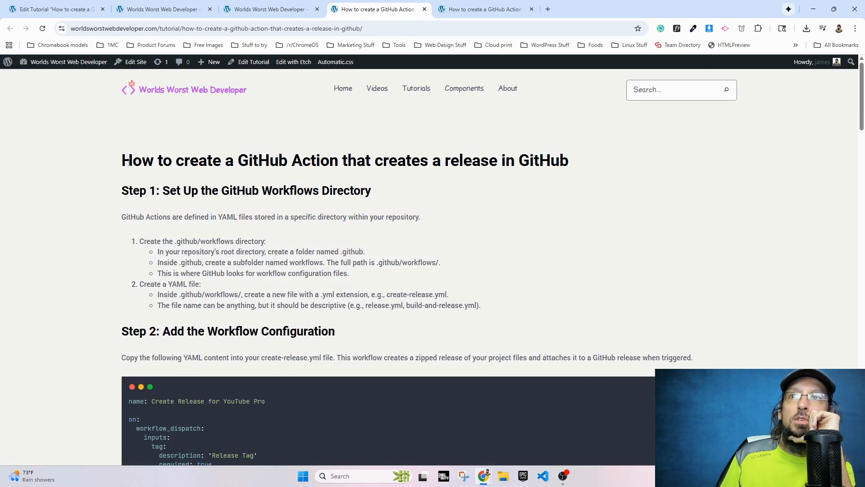
scroll(140, 225, "down", 14)
scroll(150, 272, "up", 9)
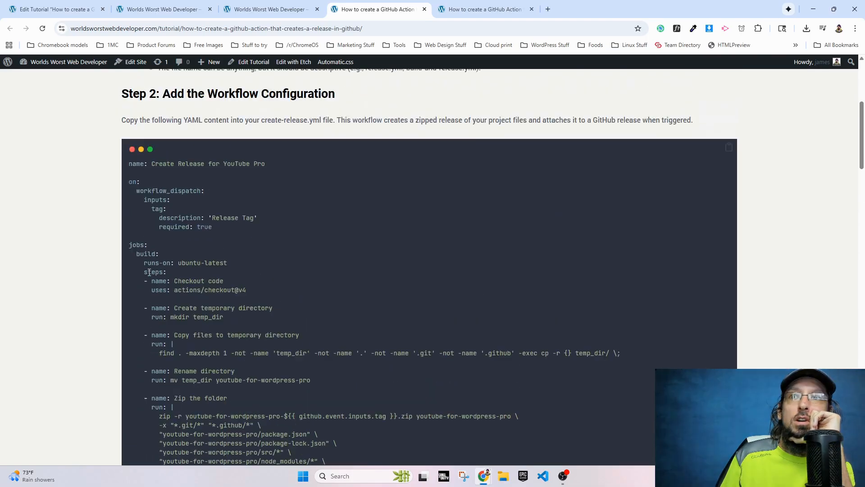
scroll(149, 272, "up", 5)
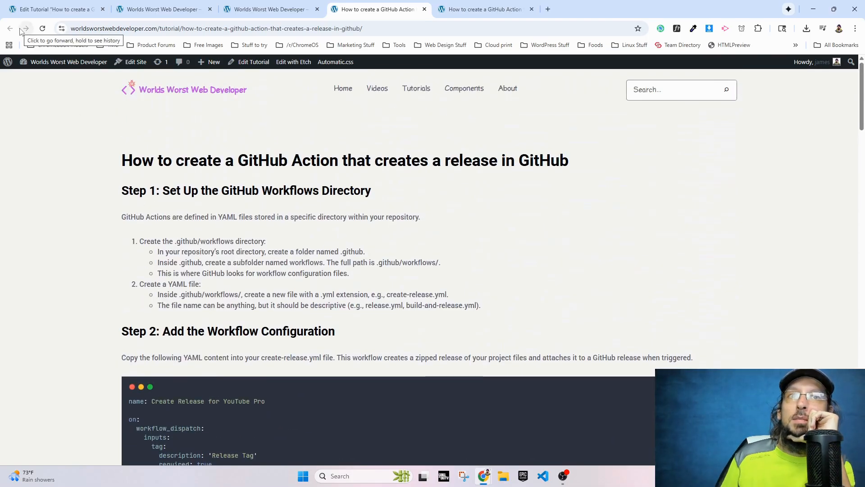
left_click(270, 9)
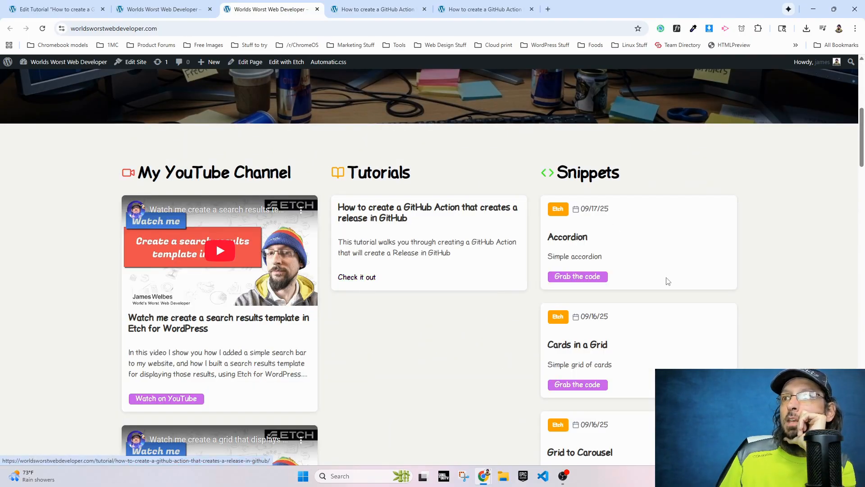
- Inspect the Accordion snippet's "Grab the code" button on the live page to examine its classes and CSS rules
right_click(598, 277)
left_click(627, 379)
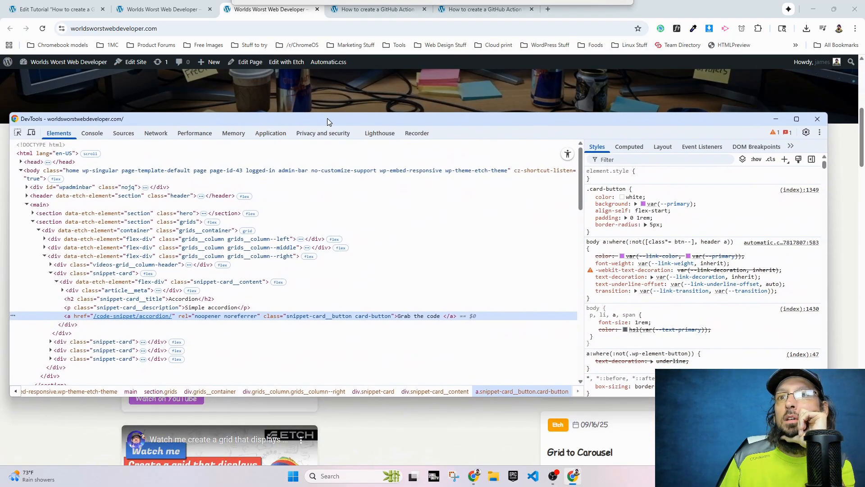
left_click_drag(327, 118, 325, 98)
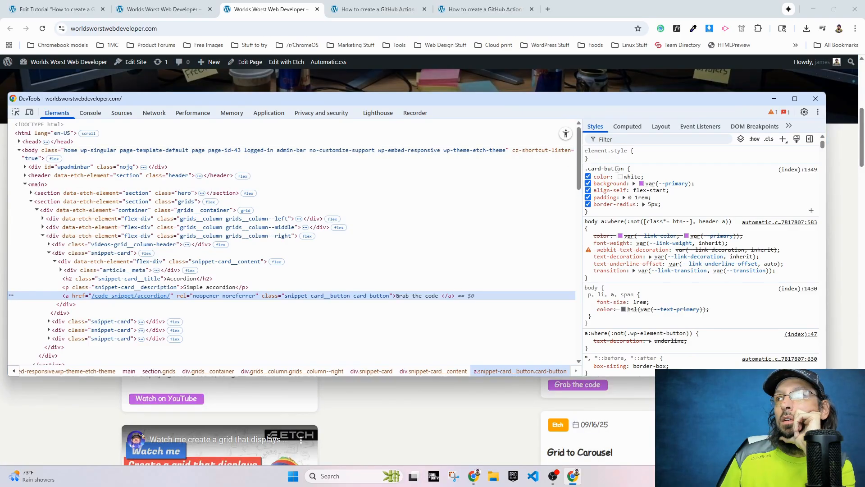
left_click(815, 99)
- Rename the Tutorials card button's class to tutorial-card__button in the Etch editor's HTML
left_click(162, 9)
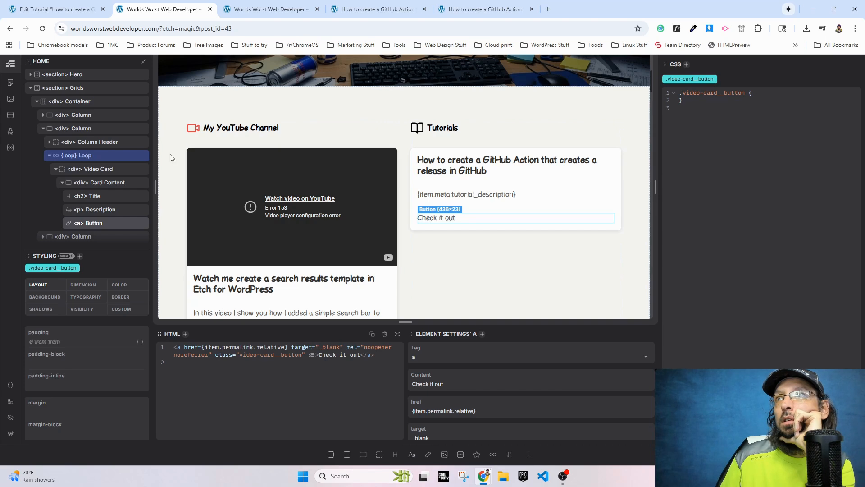
scroll(228, 276, "down", 2)
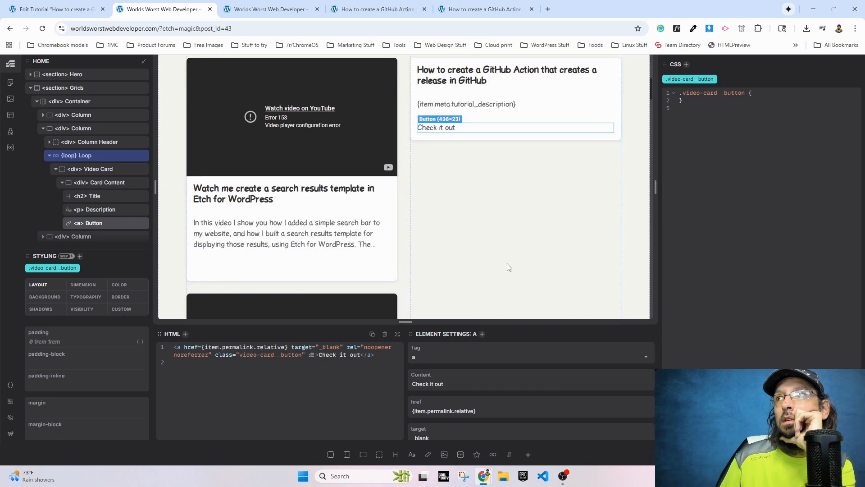
scroll(508, 267, "up", 3)
left_click(36, 285)
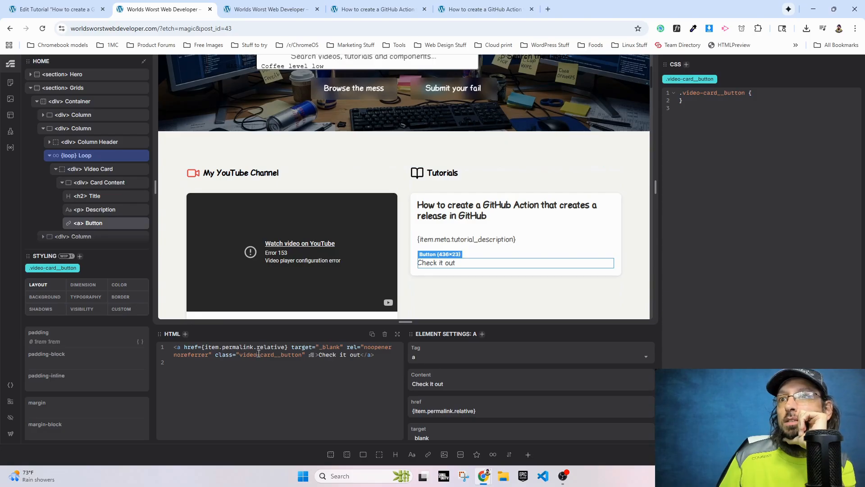
key("BackSpace")
key("BackSpace")
key("BackSpace")
key("BackSpace")
key("BackSpace")
type("tutorial")
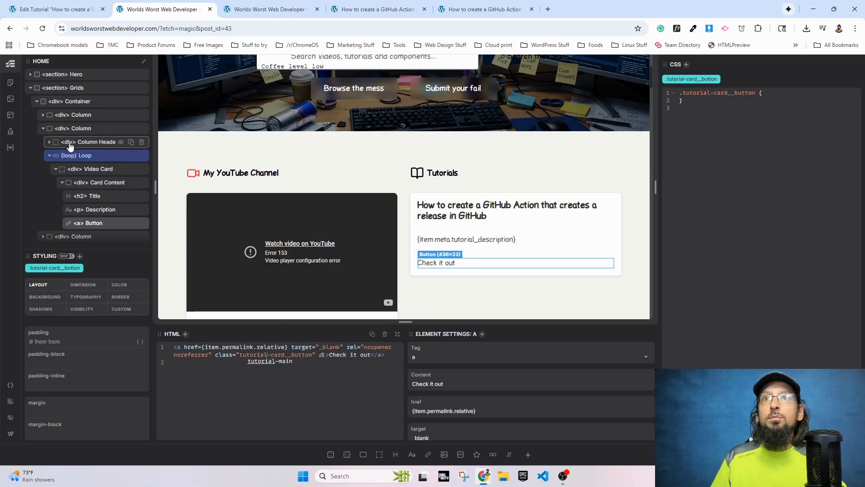
- Rename the Tutorials column header's class to tutorial-grid__column-header and copy the videos-grid__column-header CSS rules into the new class
left_click(81, 142)
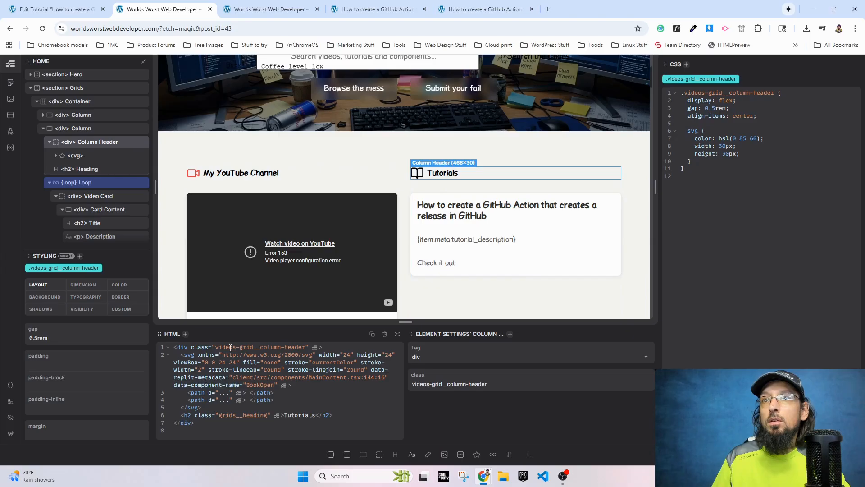
left_click_drag(686, 100, 704, 162)
key("ctrl+c")
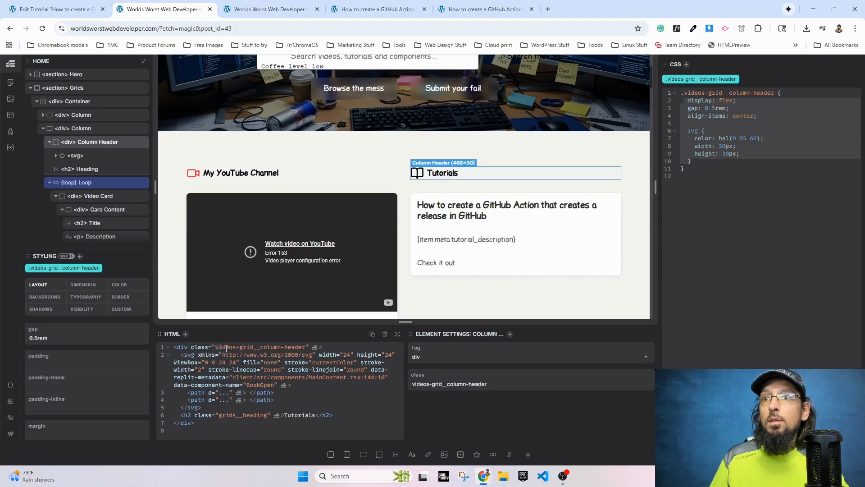
type("tutorial")
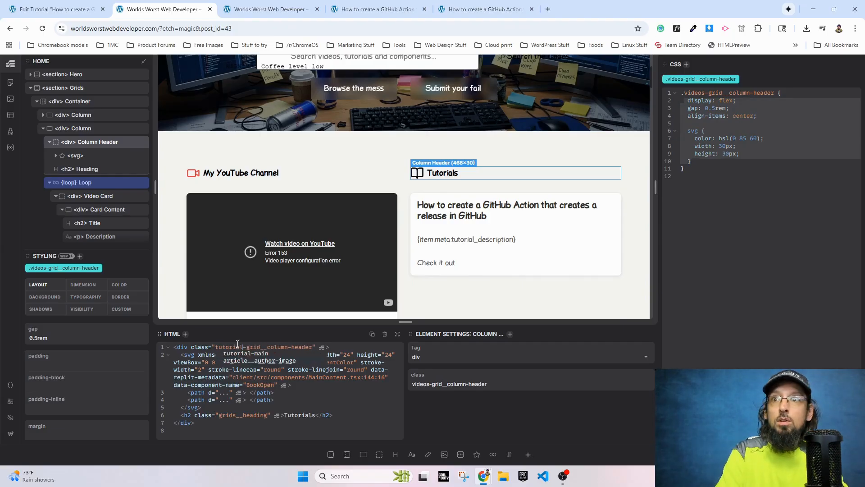
left_click(796, 93)
key("Return")
key("ctrl+v")
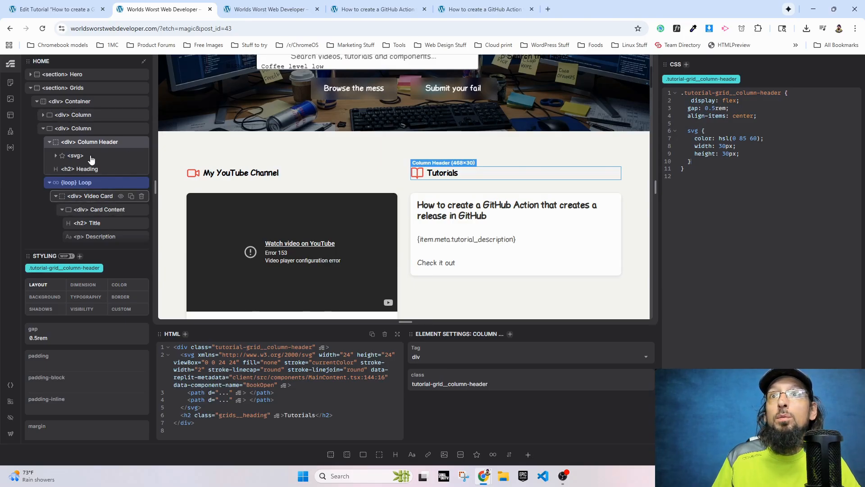
- Rename the Tutorials card wrapper's class to tutorial-card and copy the video-card CSS rules into the new class
left_click(86, 197)
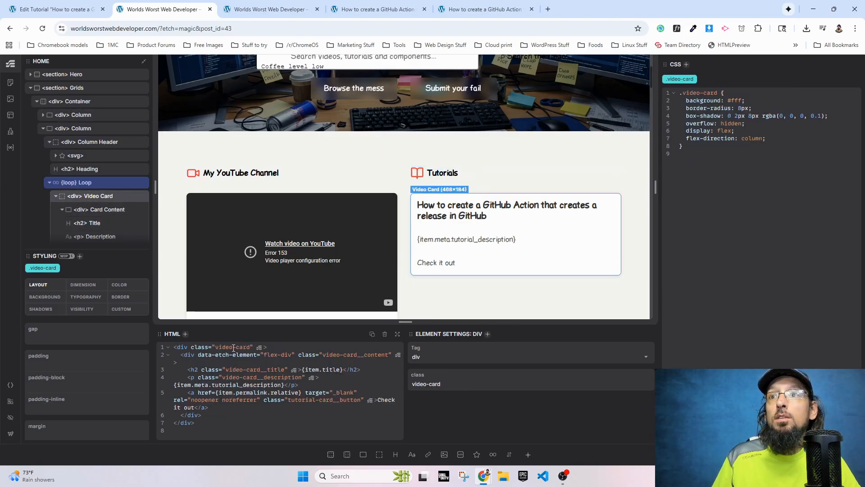
left_click_drag(687, 101, 779, 139)
key("ctrl+c")
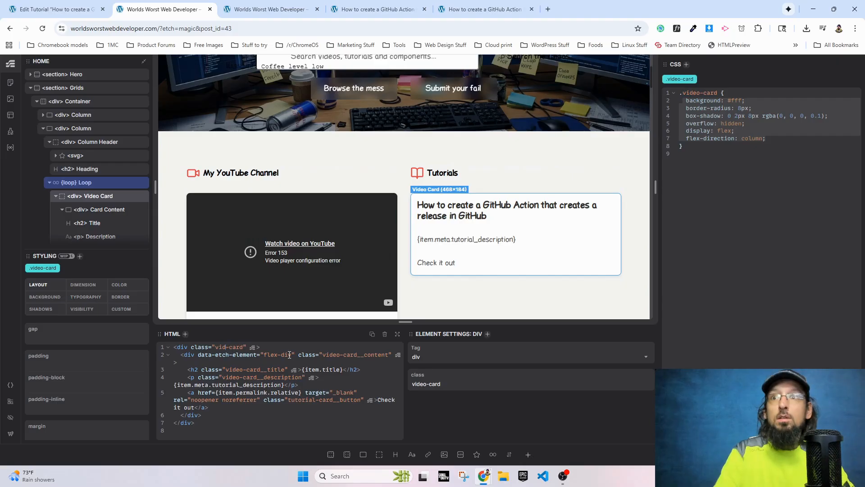
type("tutorial")
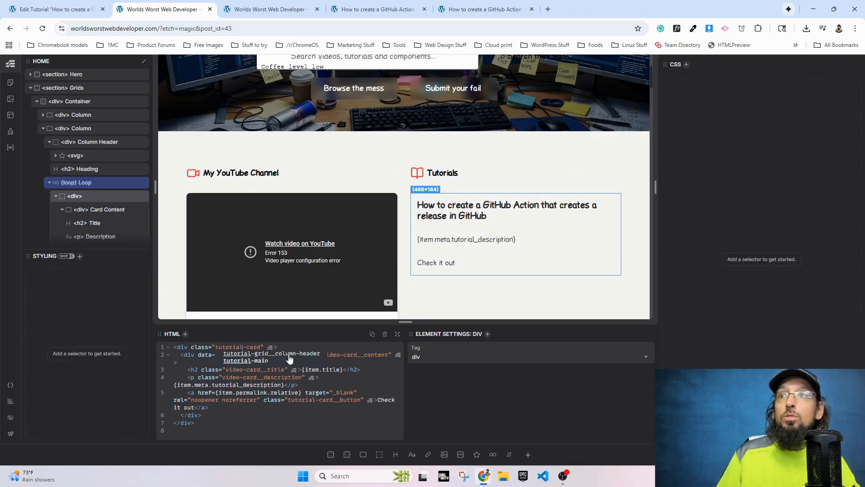
left_click(757, 94)
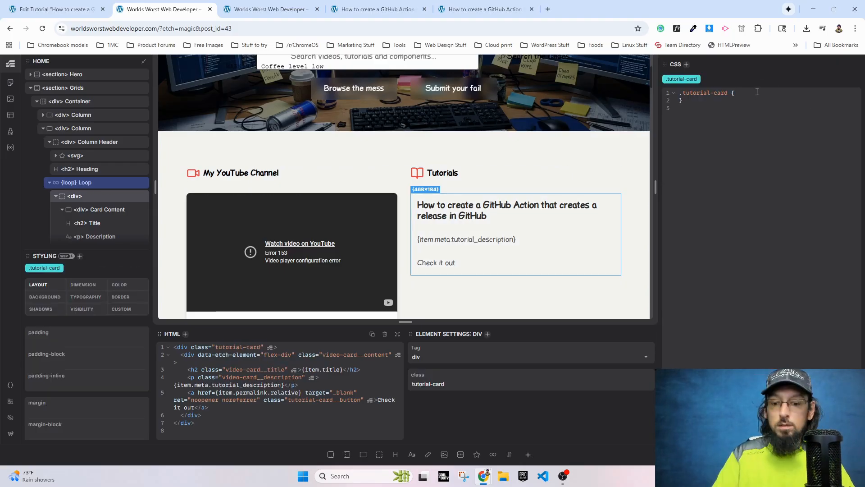
key("ctrl+v")
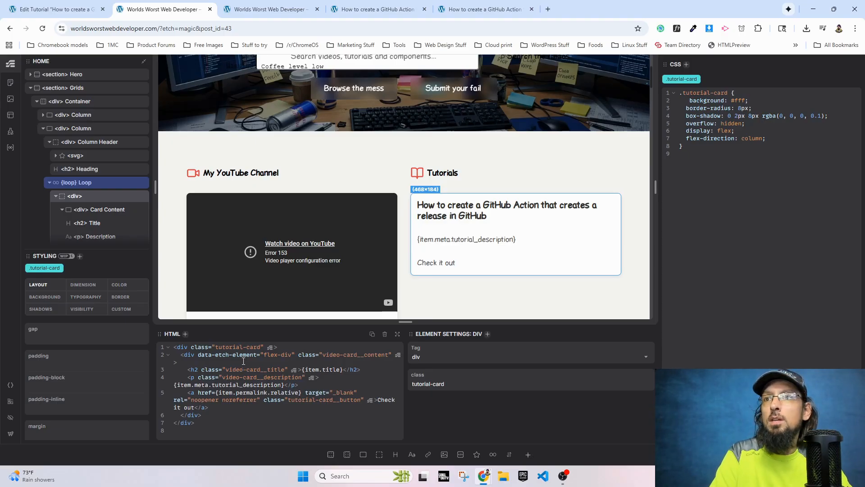
key("BackSpace")
key("BackSpace")
key("BackSpace")
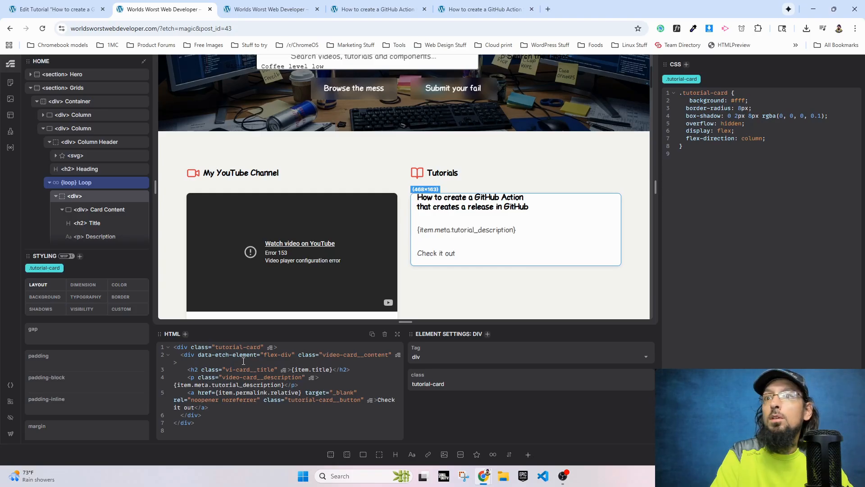
type("deo")
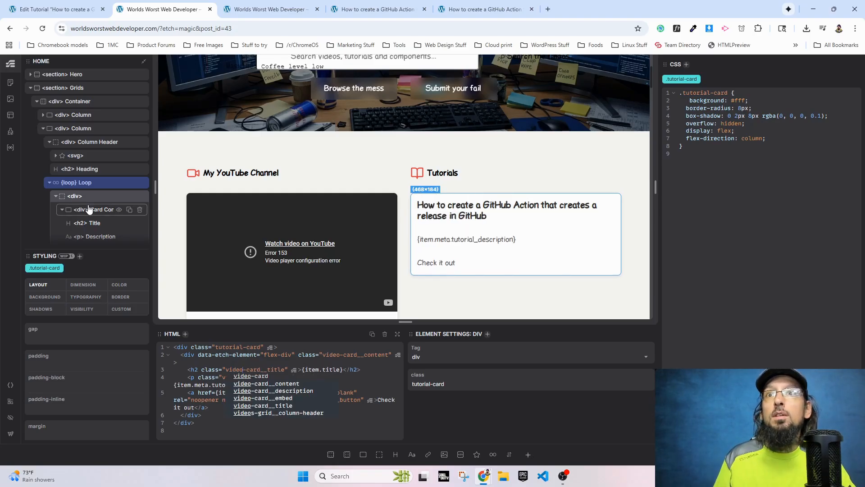
- Rename the tutorial card title's class to tutorial-card__title and copy the video-card__title CSS rules into the new class
left_click(97, 231)
left_click_drag(685, 101, 792, 126)
key("ctrl+c")
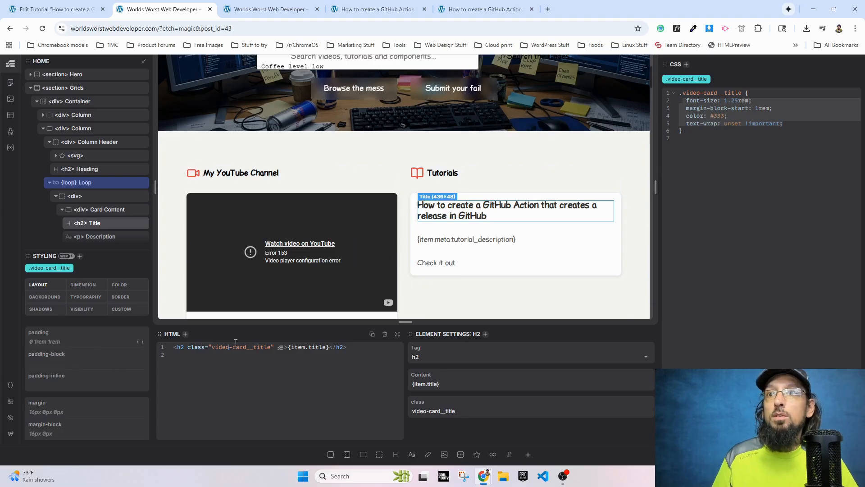
key("BackSpace")
key("BackSpace")
key("BackSpace")
key("BackSpace")
key("BackSpace")
type("tutori")
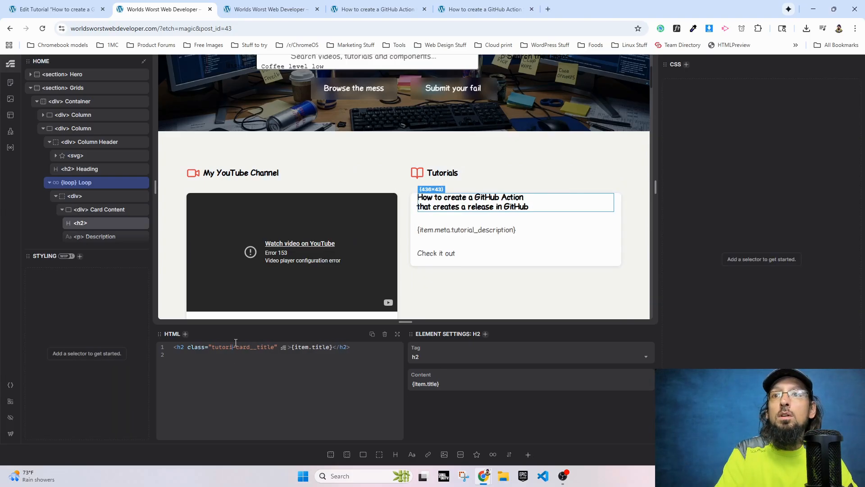
type("al")
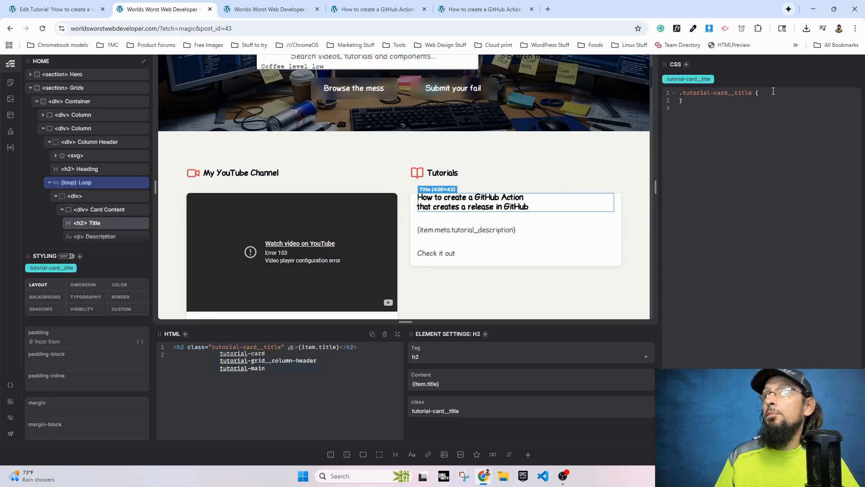
left_click(773, 92)
key("Return")
key("ctrl+v")
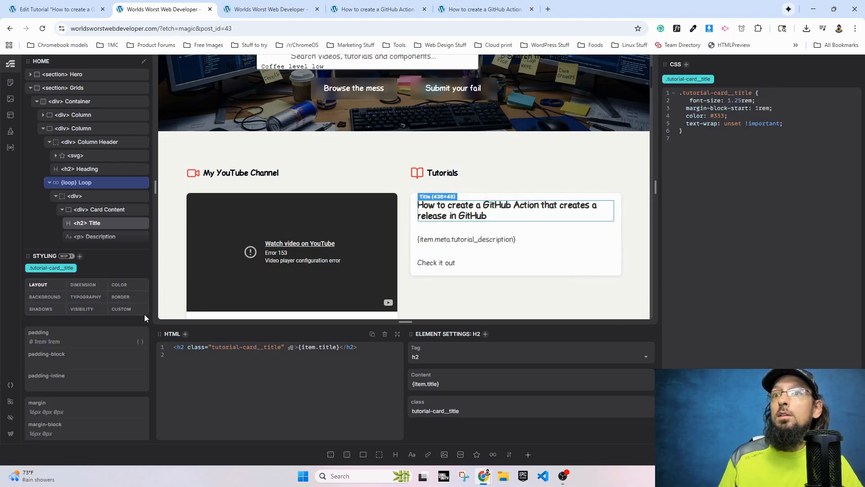
- Rename the tutorial card description's class to tutorial-card__description and copy the video-card__description CSS rules into it
scroll(87, 229, "down", 1)
left_click(90, 198)
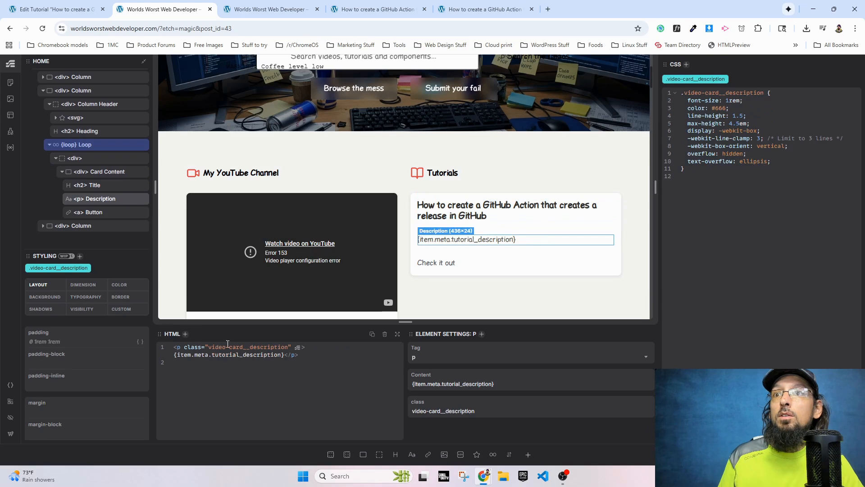
left_click_drag(777, 161, 686, 99)
key("ctrl+c")
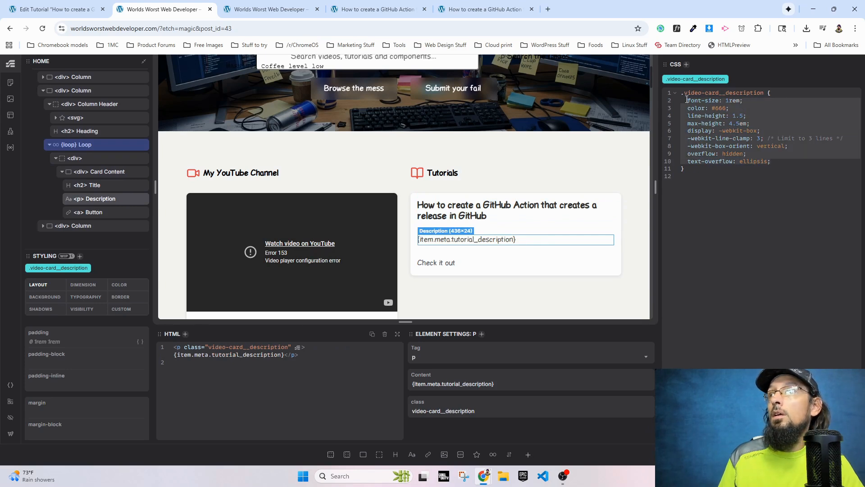
double_click(217, 347)
type("tutorial")
left_click(780, 92)
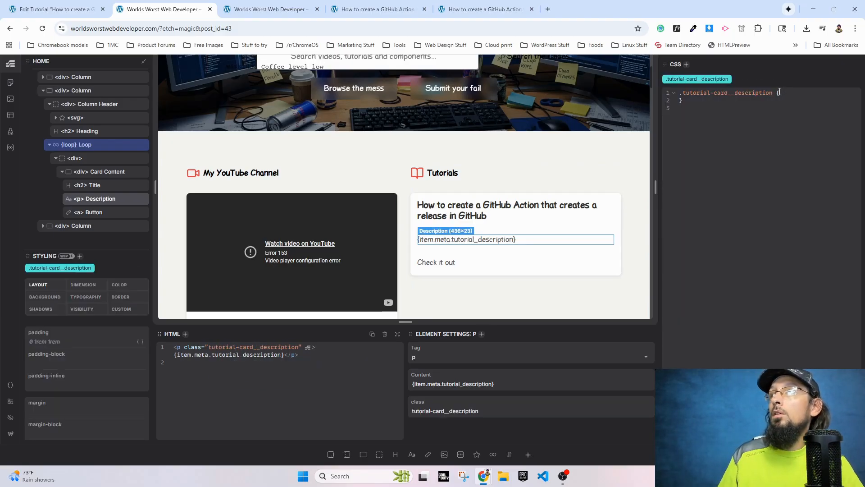
key("ctrl+v")
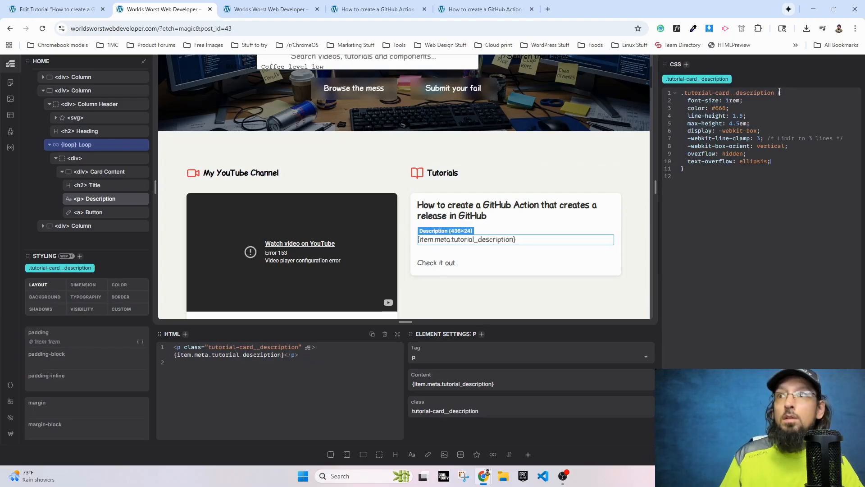
- Add the card-button class to the tutorial card's button, looking up the class name on the live page's Accordion "Grab the code" button
left_click(96, 211)
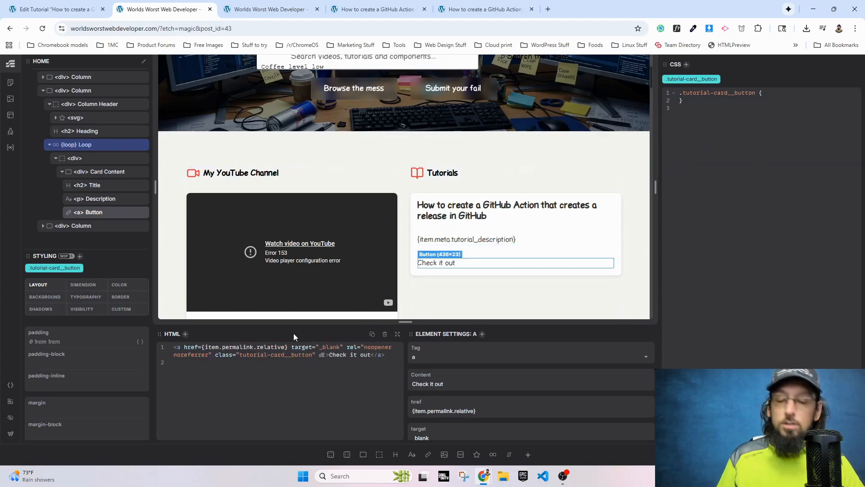
key("ctrl+.")
type(".")
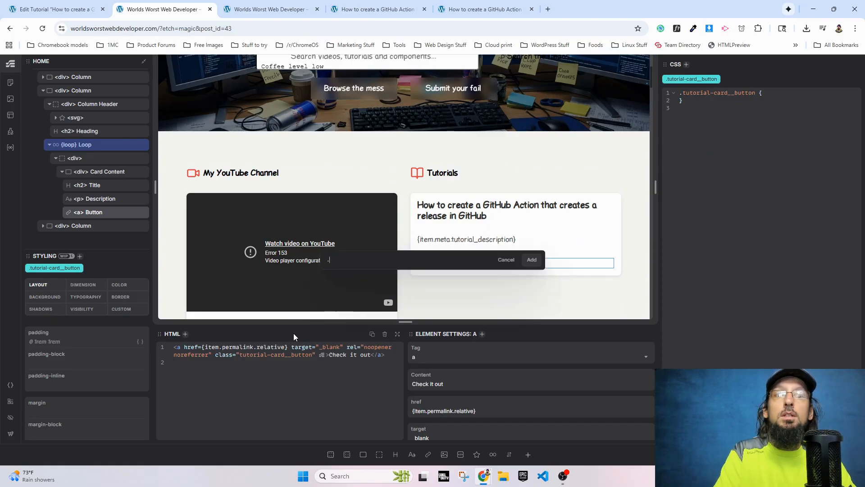
left_click(256, 5)
right_click(550, 276)
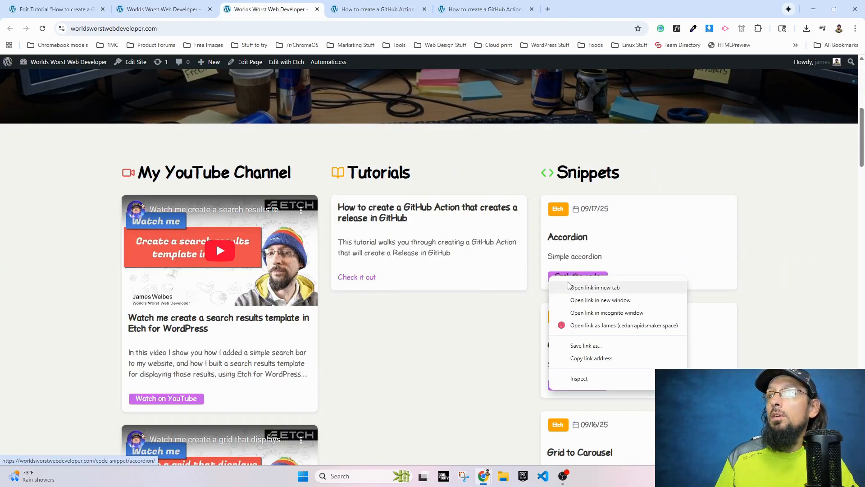
left_click(578, 378)
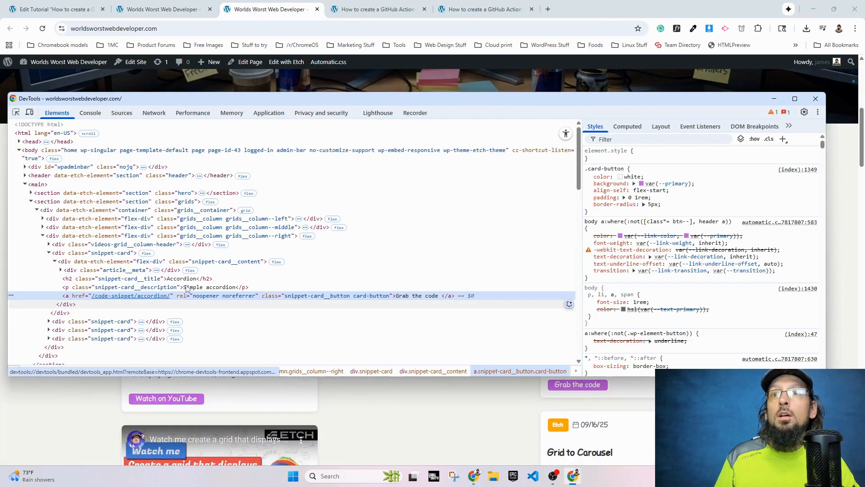
left_click(816, 98)
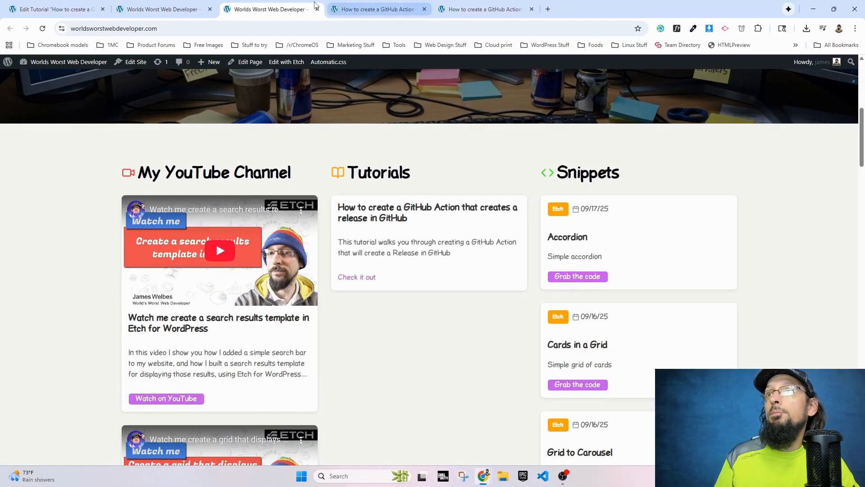
left_click(354, 9)
left_click(186, 10)
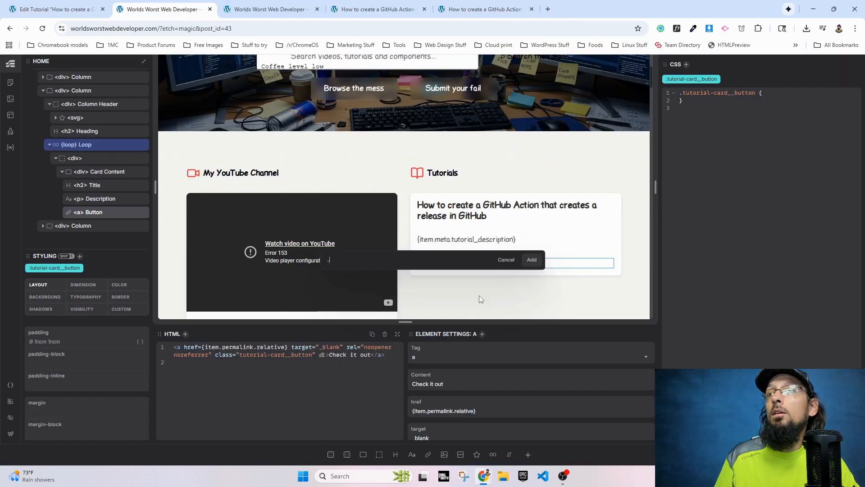
type("card-button")
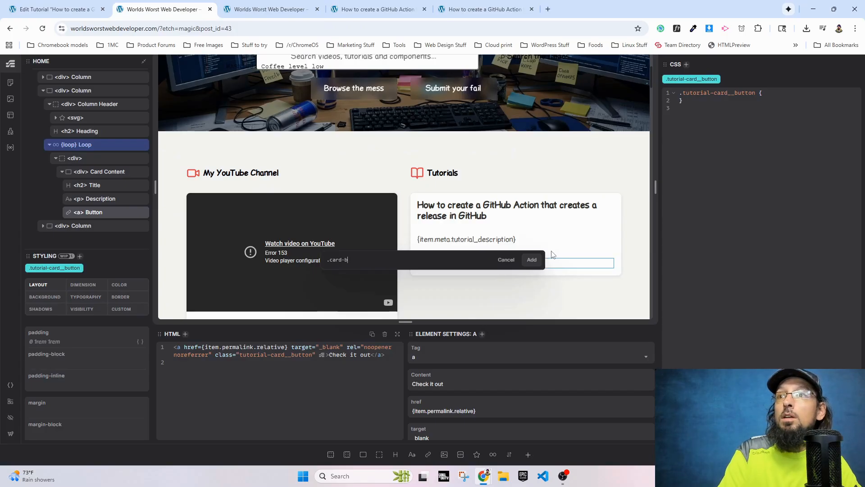
key("Return")
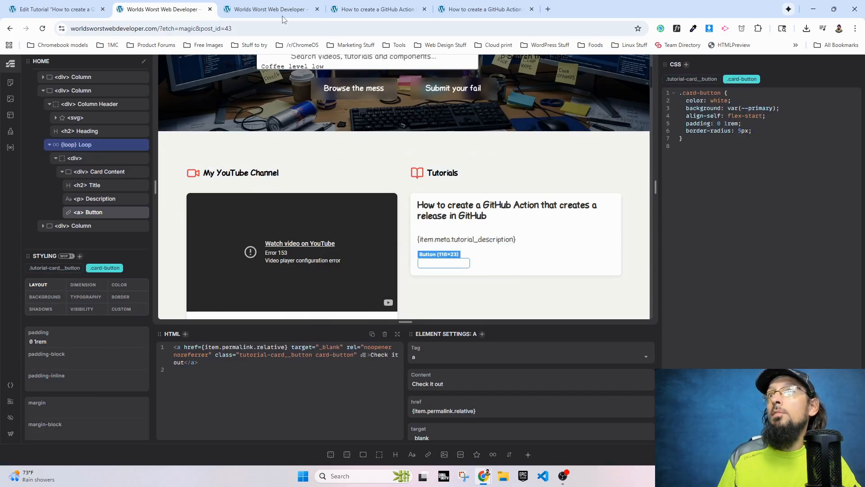
- Reload the live home page and examine the restyled tutorial card and the card titles in the neighbouring columns
left_click(266, 9)
left_click(43, 29)
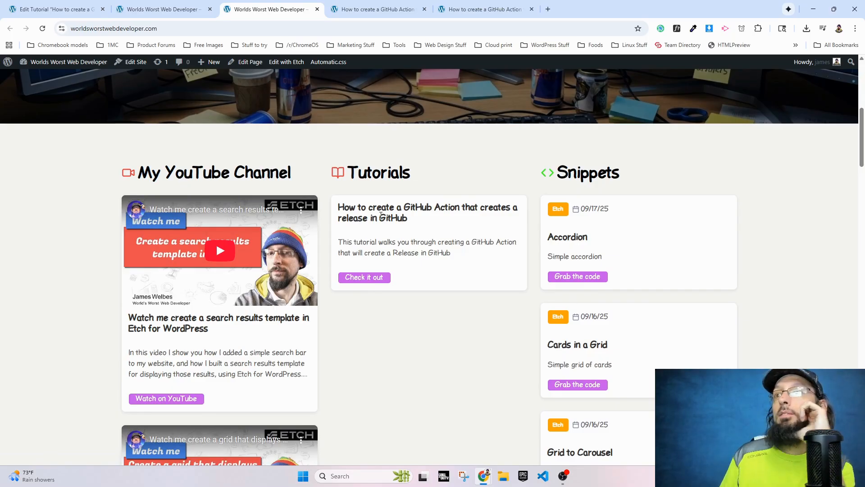
left_click_drag(406, 218, 340, 208)
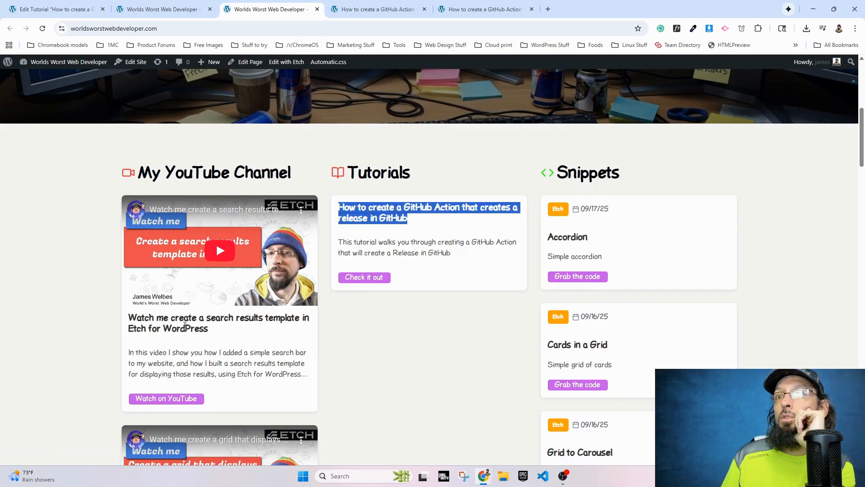
left_click(445, 341)
left_click_drag(618, 346, 550, 343)
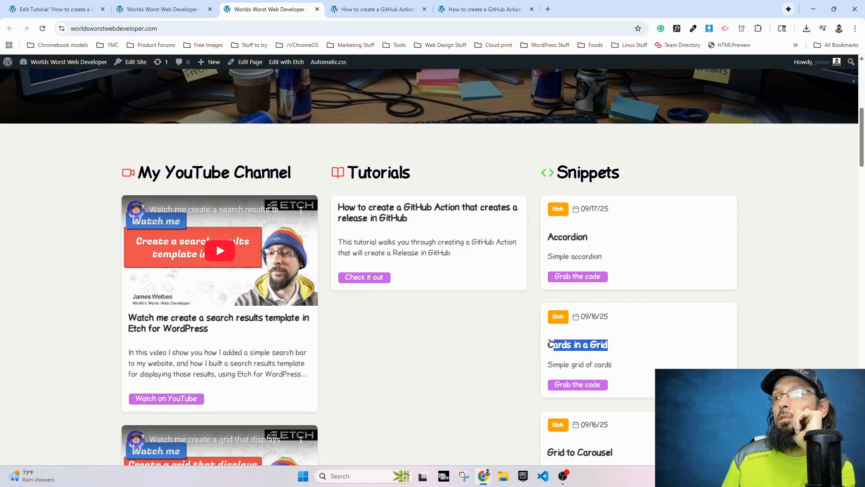
left_click_drag(589, 237, 546, 238)
left_click(444, 364)
- Wrap the tutorial card's title heading in a div in the Etch editor and change the wrapper's tag to a
left_click(166, 8)
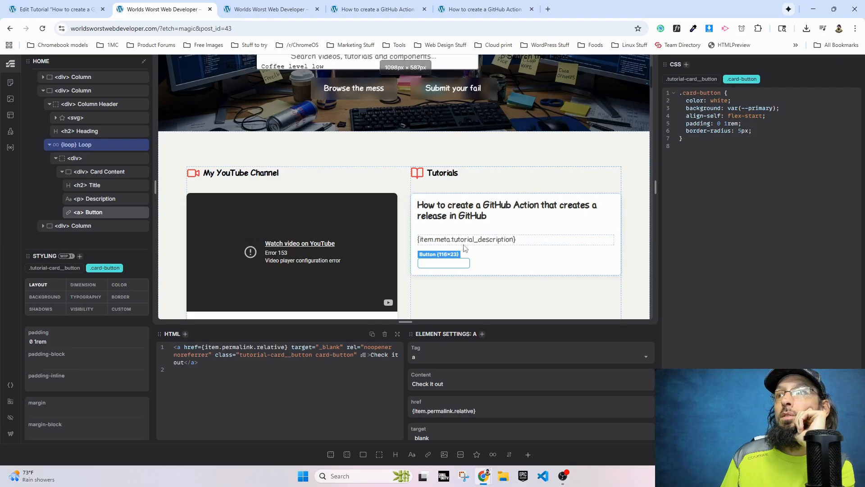
left_click(467, 208)
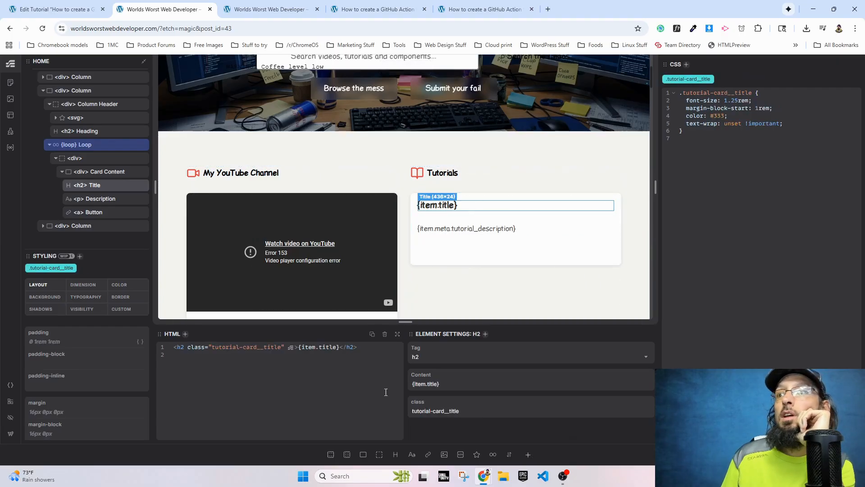
right_click(93, 191)
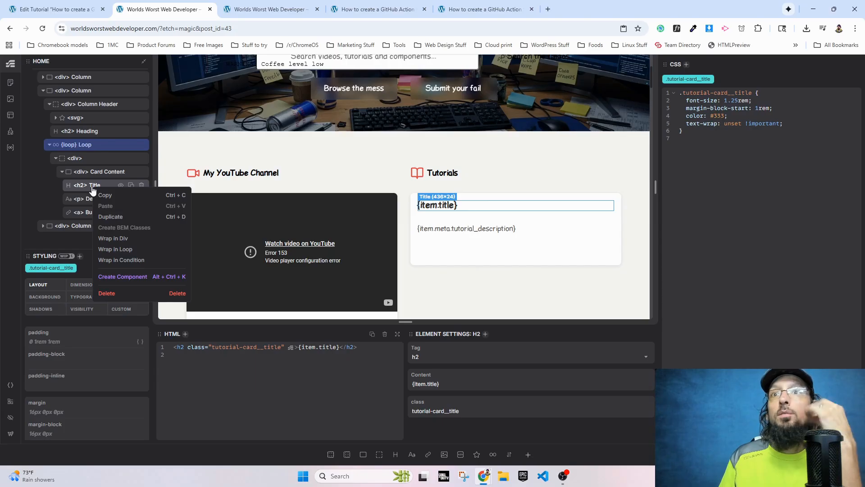
left_click(119, 239)
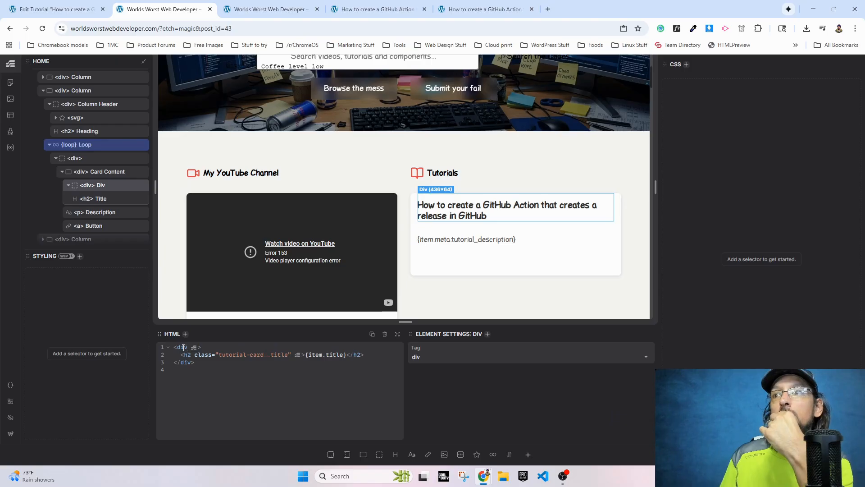
left_click(417, 356)
type("a")
- Give the link wrapper around the tutorial card's title an href of {this.permalink.relative}
left_click(184, 351)
type("href")
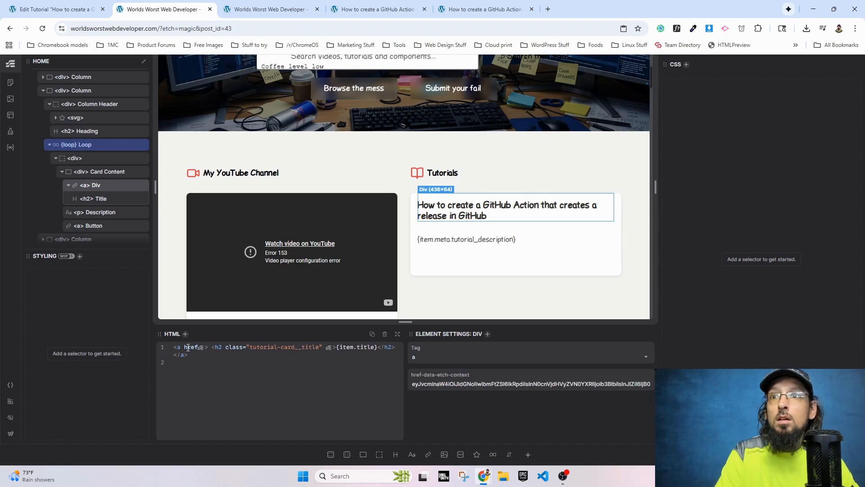
type("=\"")
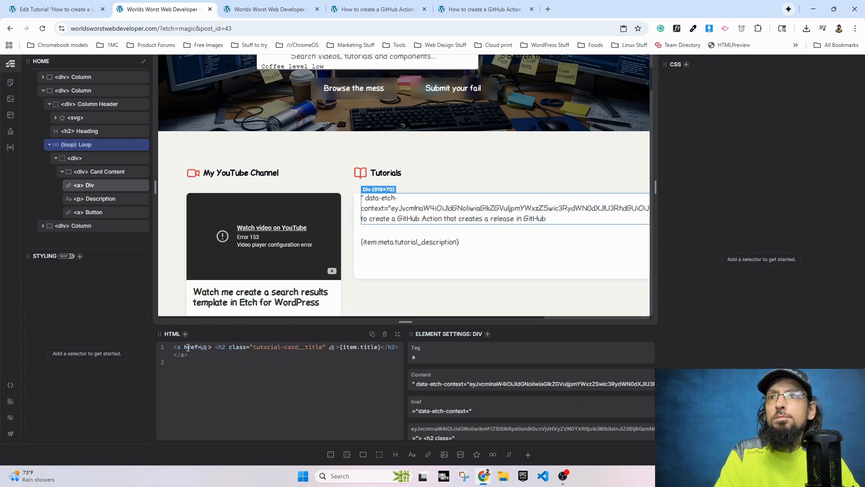
type("{")
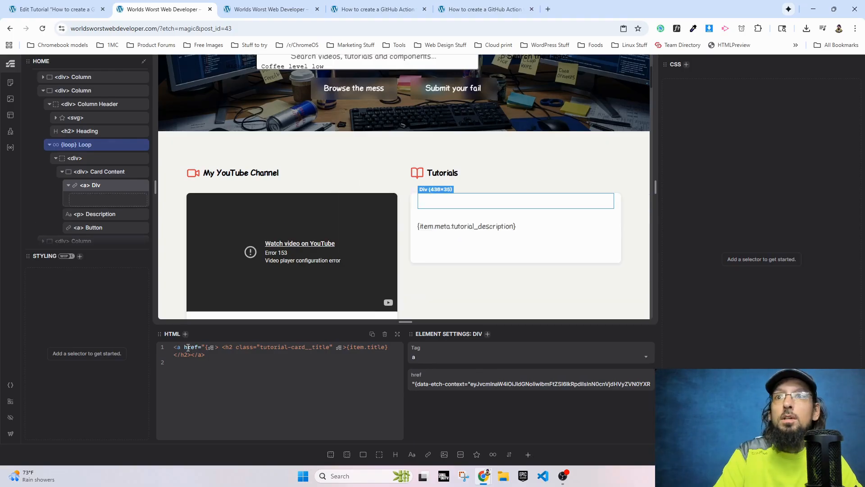
type("this.permal")
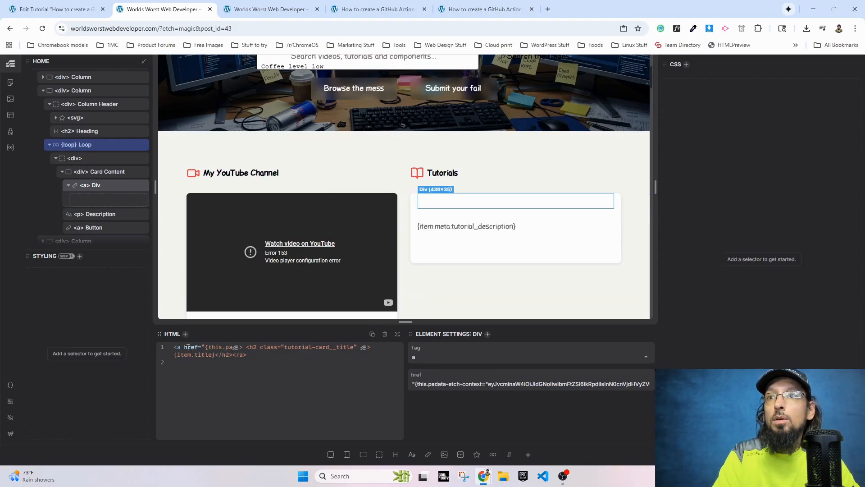
type("ink.relative")
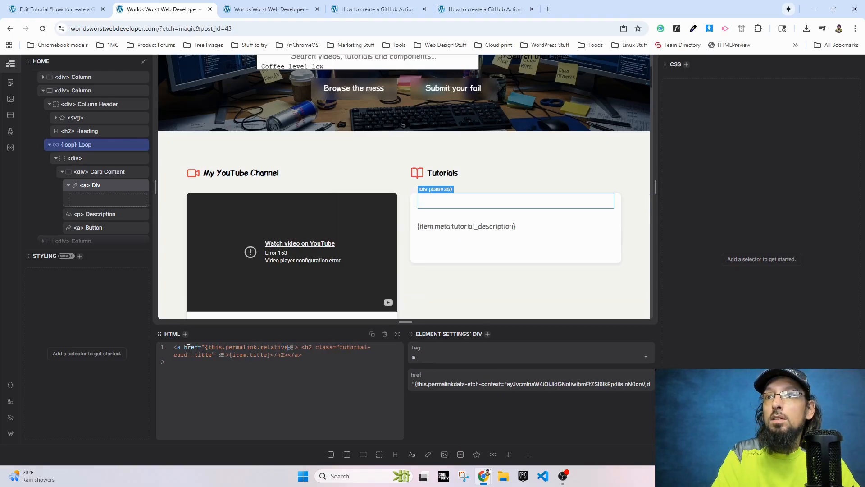
type("}\"")
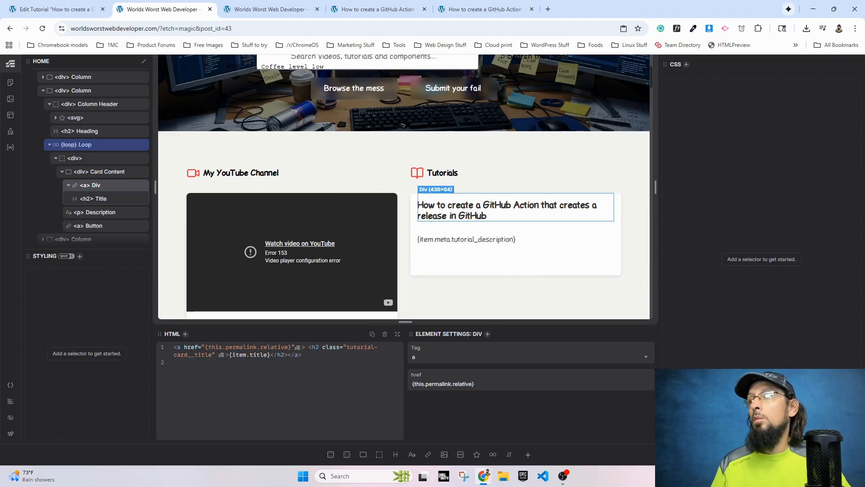
- Reload the live home page and check where the tutorial card's title link leads
left_click(248, 11)
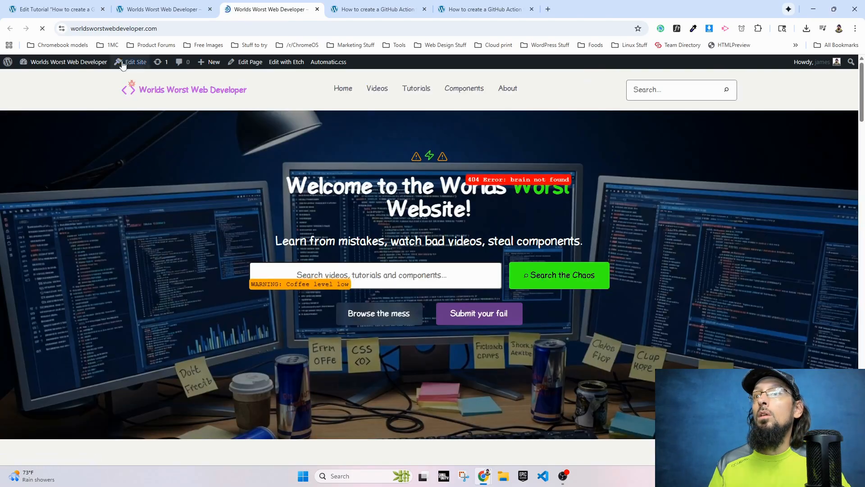
left_click(198, 10)
left_click(244, 9)
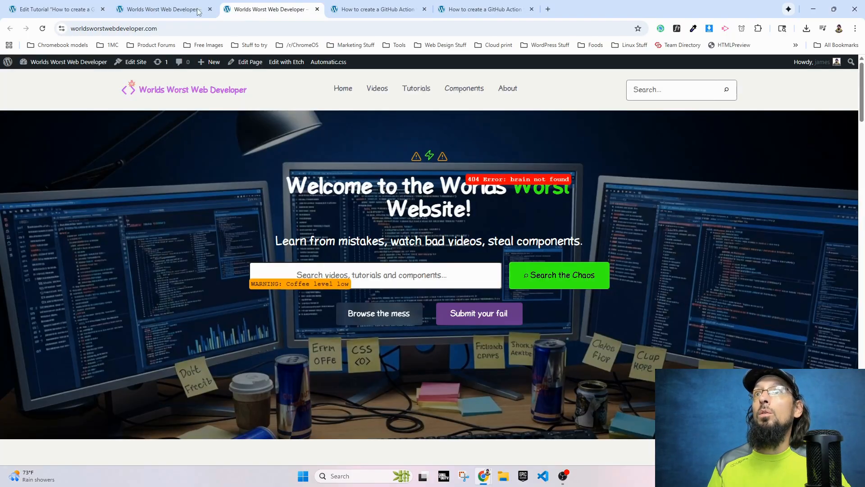
left_click(367, 8)
- In the Etch editor, change the tutorial title link's href to {item.permalink.relative}
left_click(163, 9)
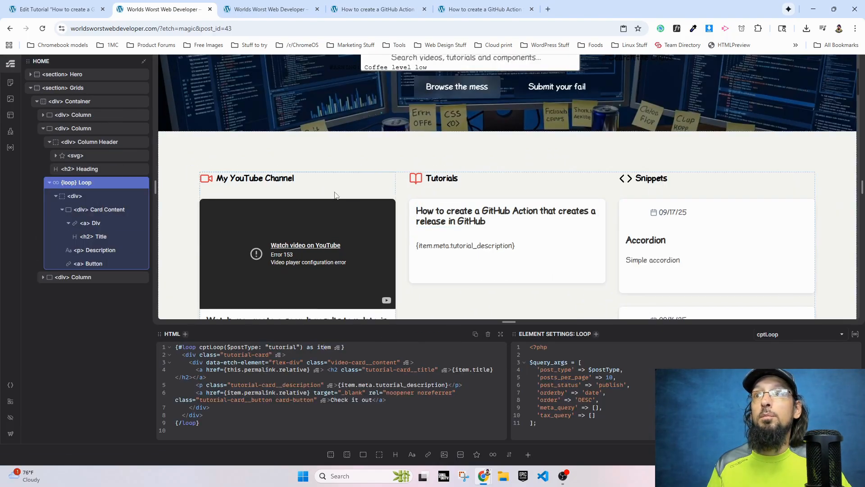
left_click(450, 214)
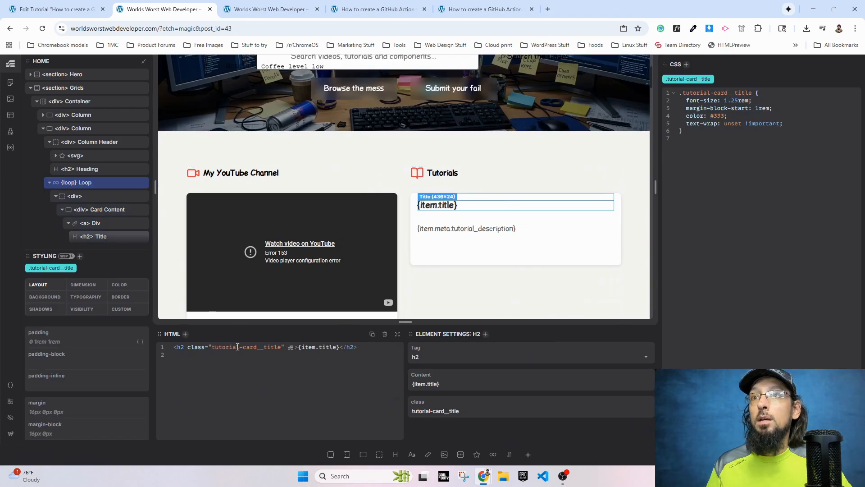
left_click(92, 223)
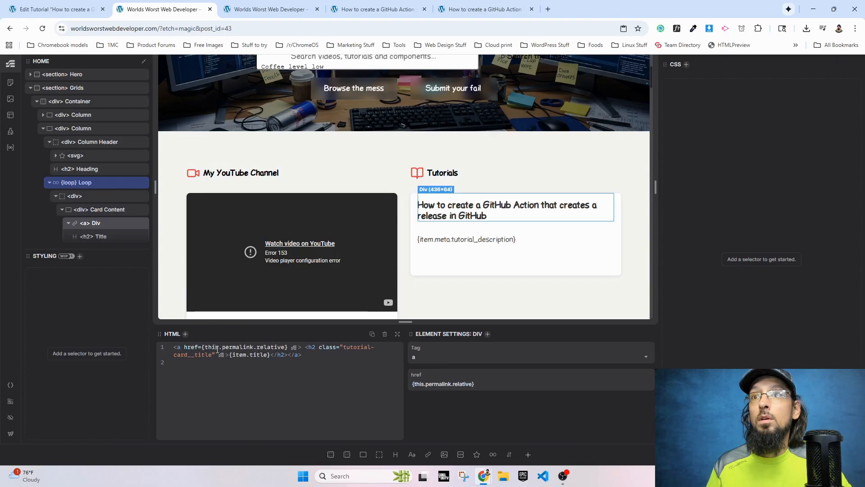
key("BackSpace")
key("BackSpace")
key("BackSpace")
key("BackSpace")
type("item")
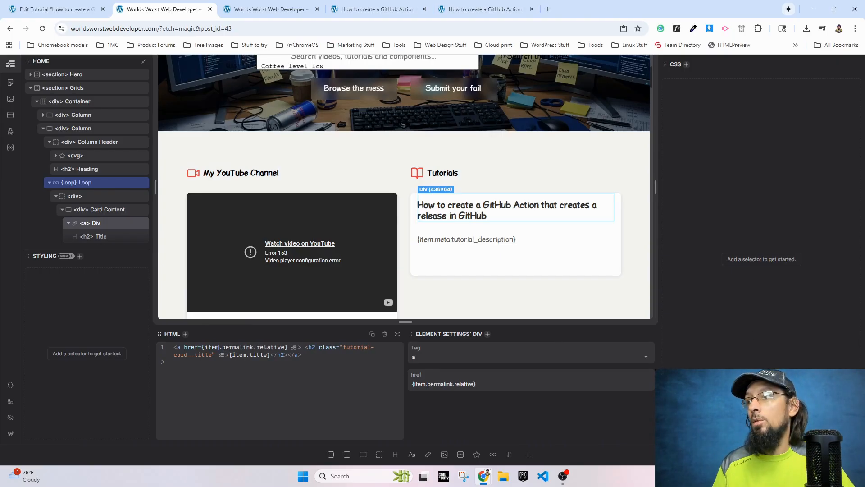
- Reload the live home page, follow the tutorial card's title link, and return to the home page
left_click(271, 9)
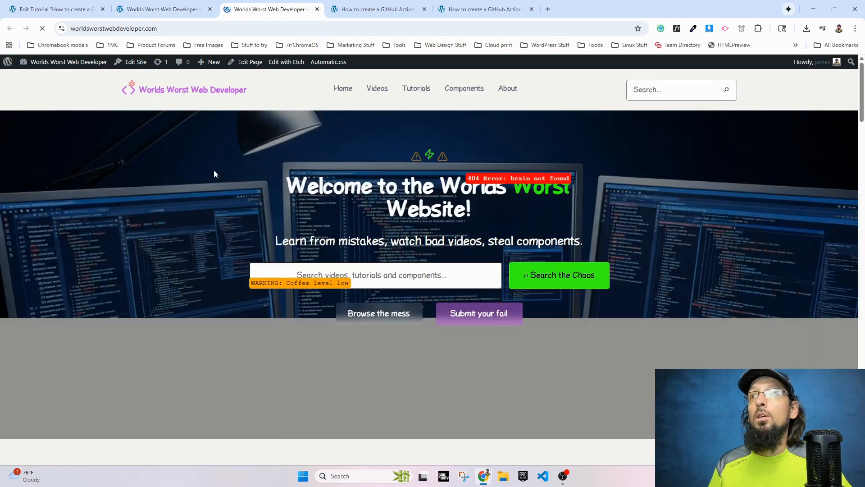
scroll(213, 170, "down", 7)
left_click(373, 211)
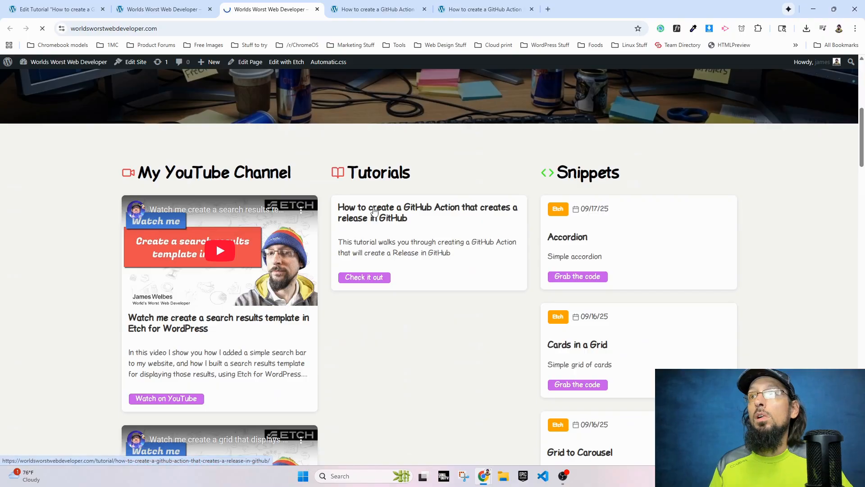
left_click(10, 29)
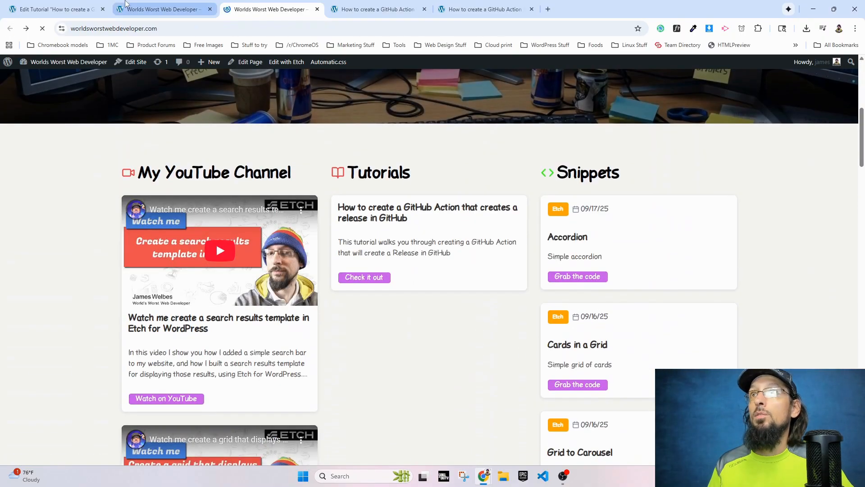
- Wrap the snippet card's title heading in a div in the Etch editor and change the wrapper's tag to a
key("ctrl+shift+Tab")
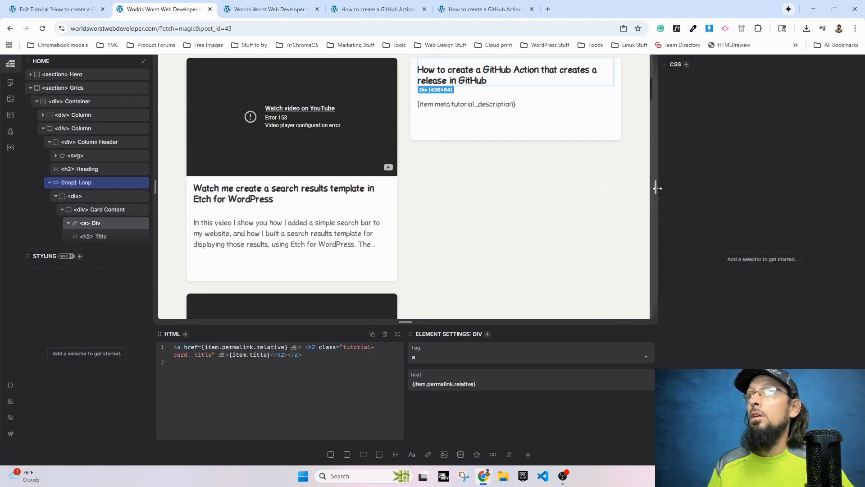
left_click_drag(656, 187, 773, 176)
scroll(602, 161, "up", 1)
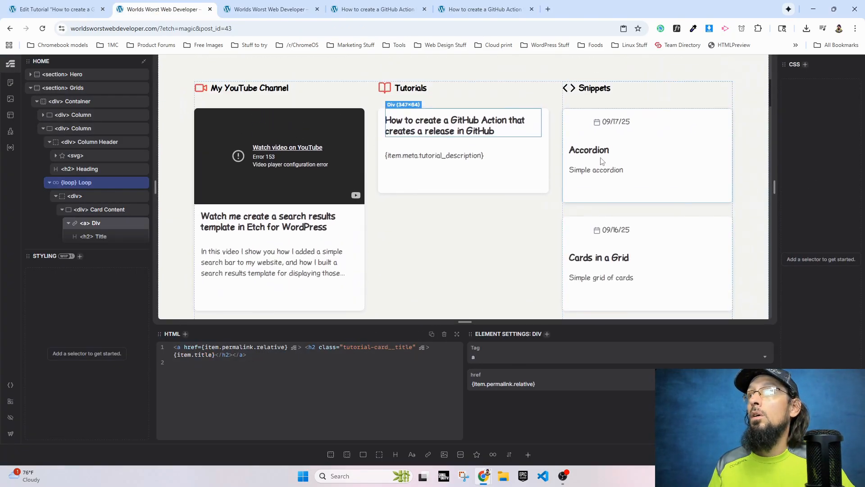
left_click(591, 153)
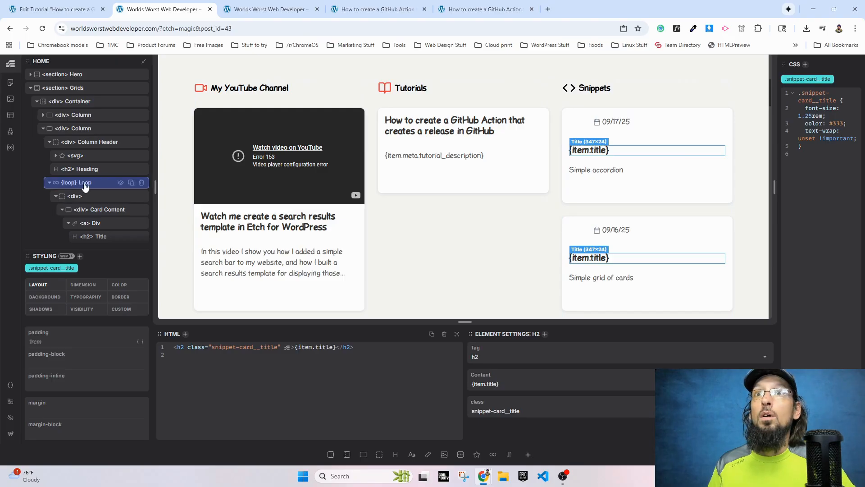
scroll(108, 218, "down", 2)
scroll(108, 218, "down", 3)
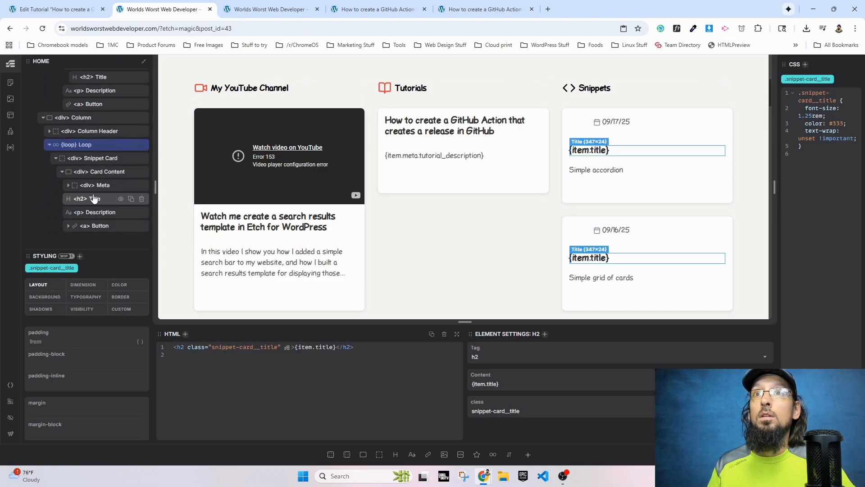
right_click(93, 198)
left_click(114, 245)
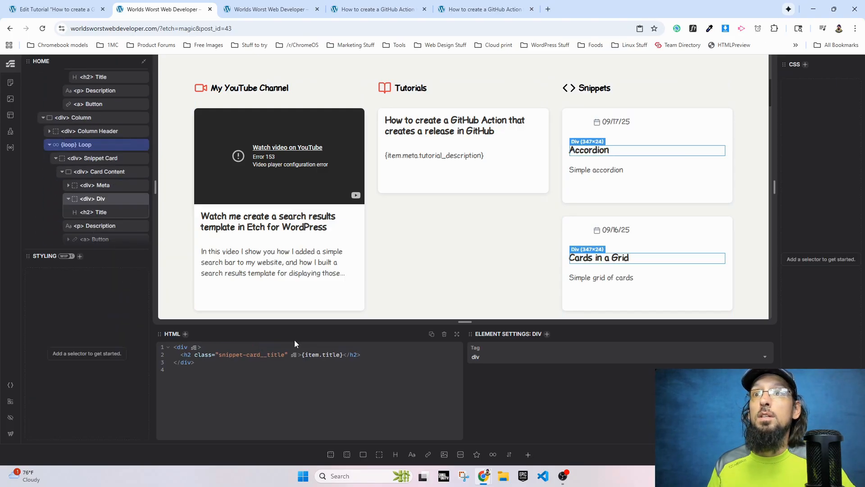
left_click(480, 358)
type("a")
- Give the link wrapper around the snippet card's title an href of {item.permalink.relative}
left_click(182, 348)
type("href=\"{")
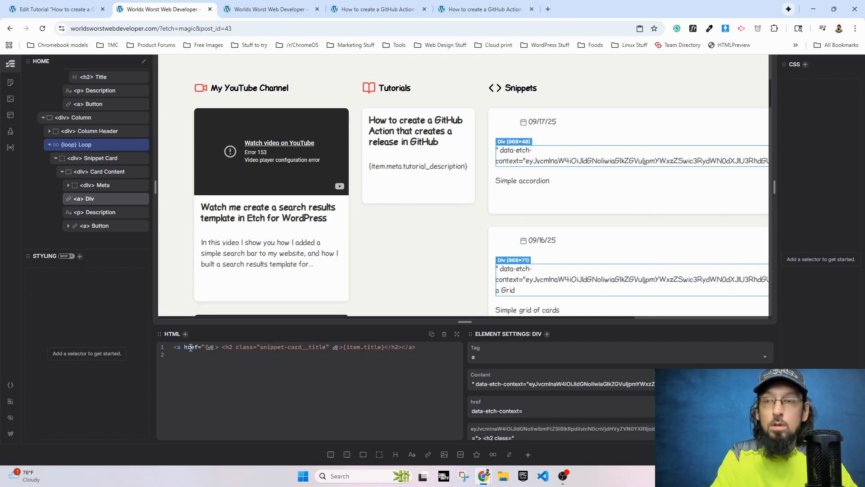
type("item.permalink.relative}")
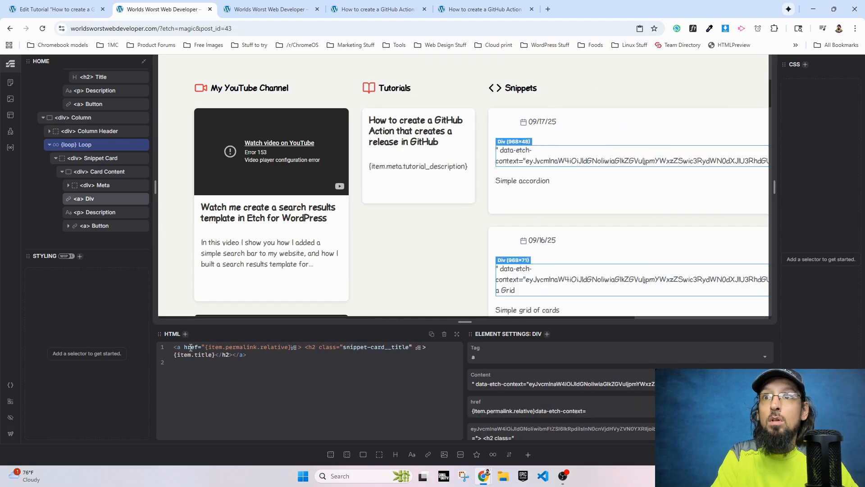
type("\"")
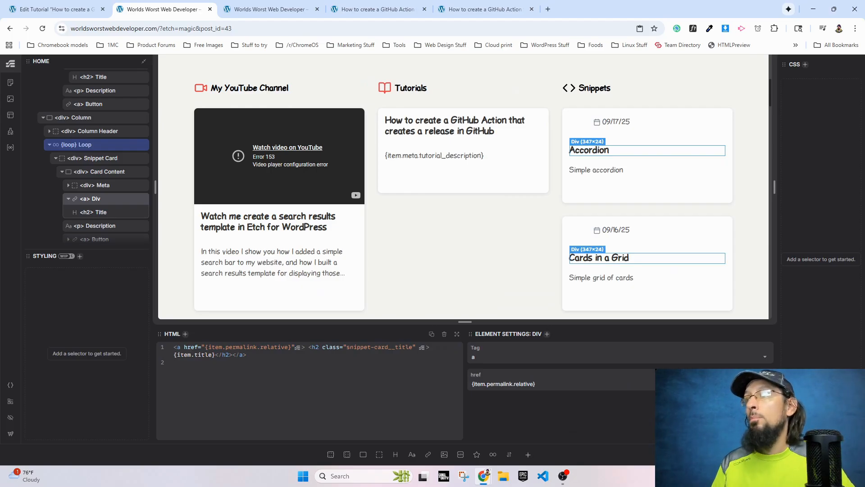
- Reload the live home page and test the Accordion snippet and tutorial title links, returning to the home page after each
left_click(293, 9)
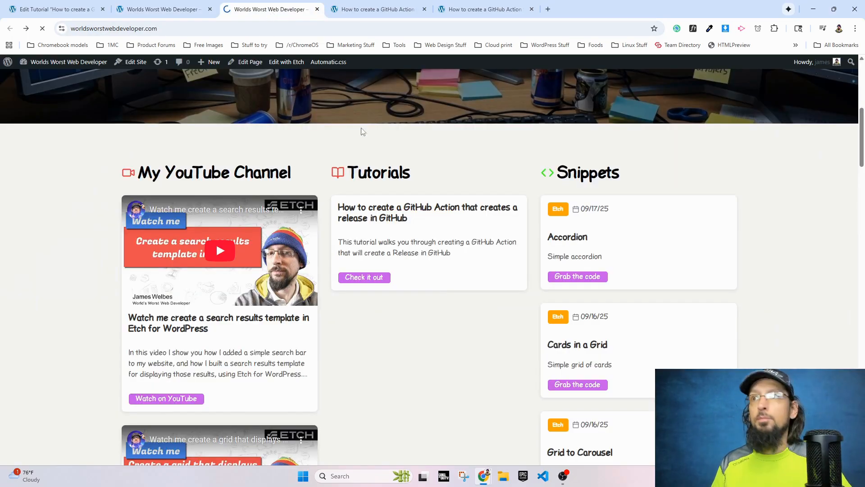
left_click(557, 239)
left_click(10, 28)
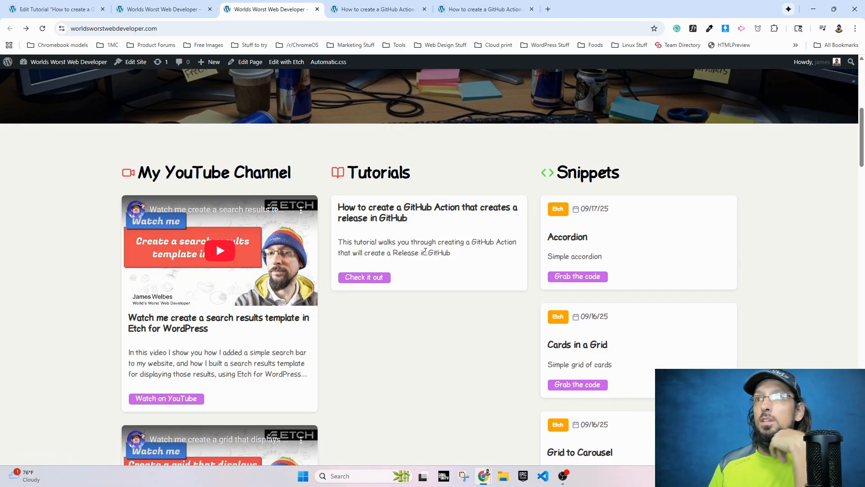
left_click_drag(437, 256, 339, 243)
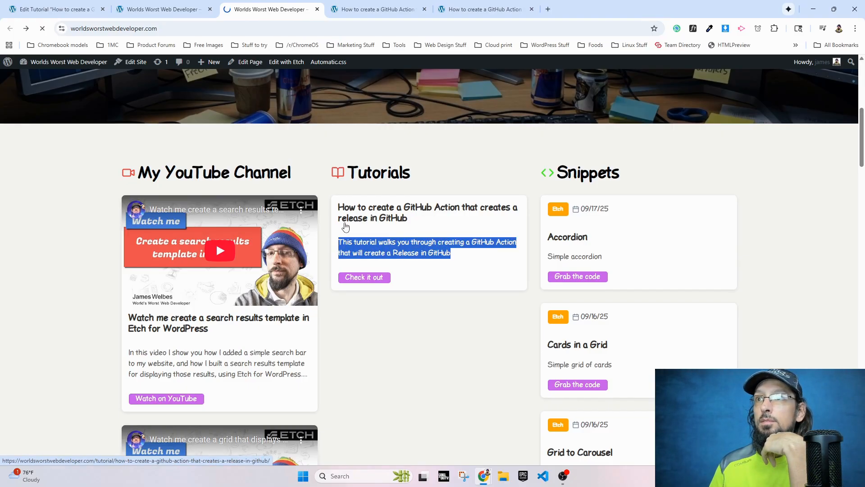
left_click(346, 222)
left_click(9, 29)
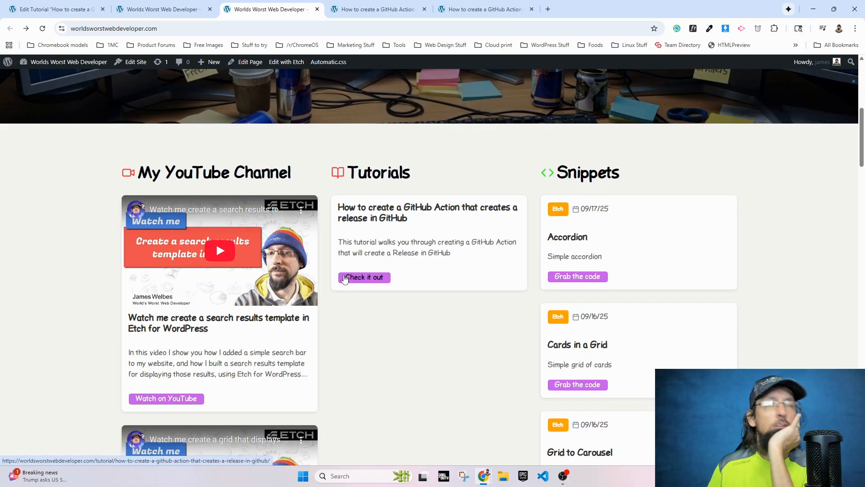
- Examine the titles and descriptions of the cards in the live page's Snippets column
scroll(462, 333, "down", 1)
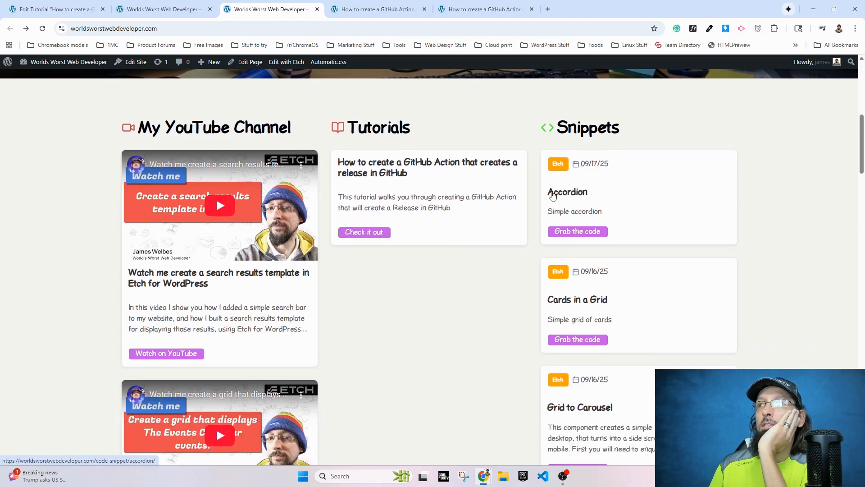
left_click_drag(603, 211, 545, 215)
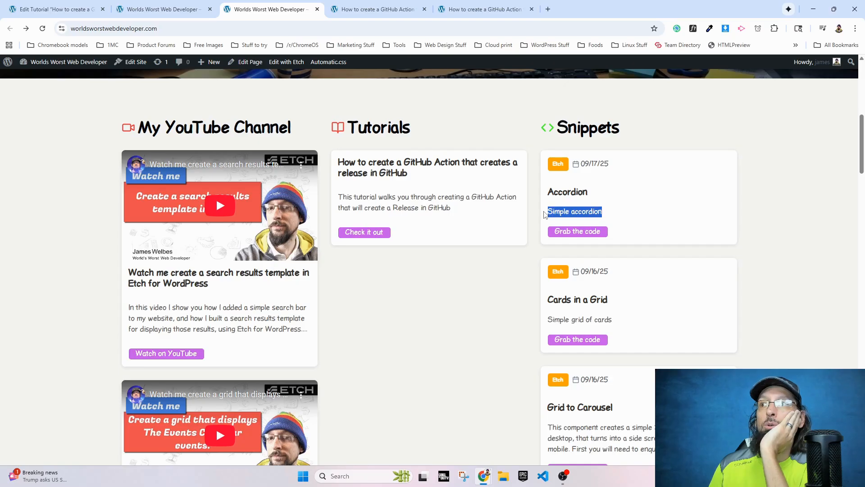
left_click_drag(615, 312, 533, 322)
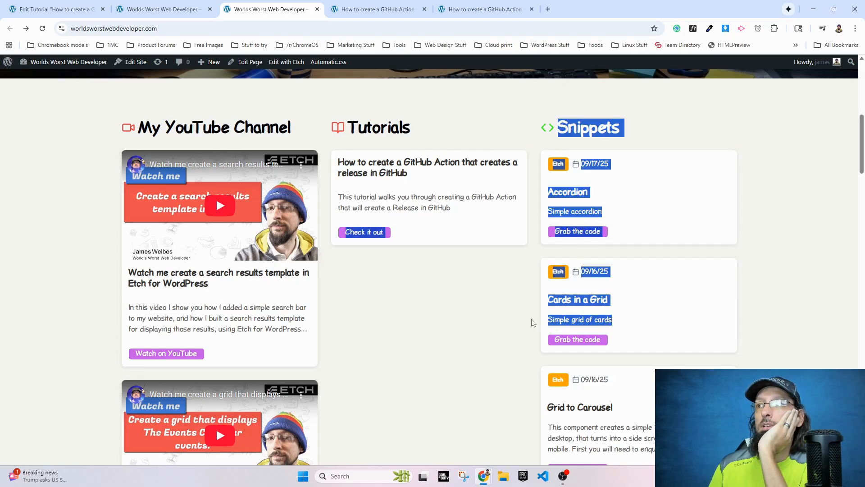
left_click(594, 321)
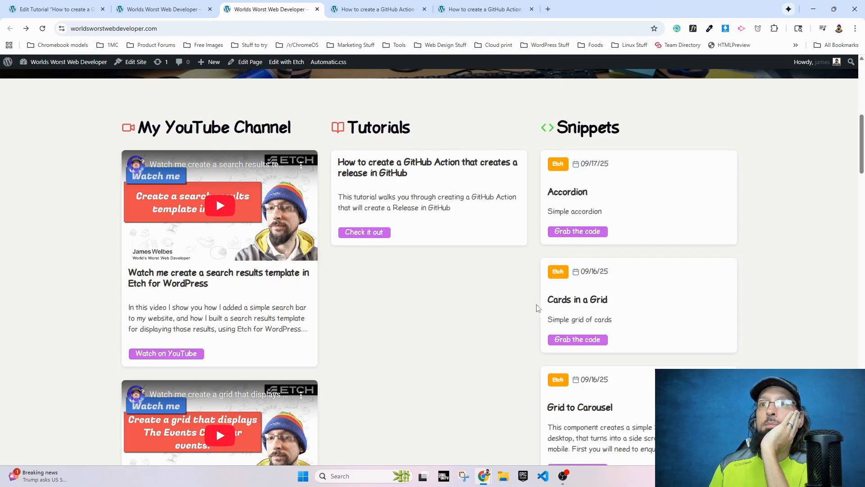
scroll(537, 308, "down", 3)
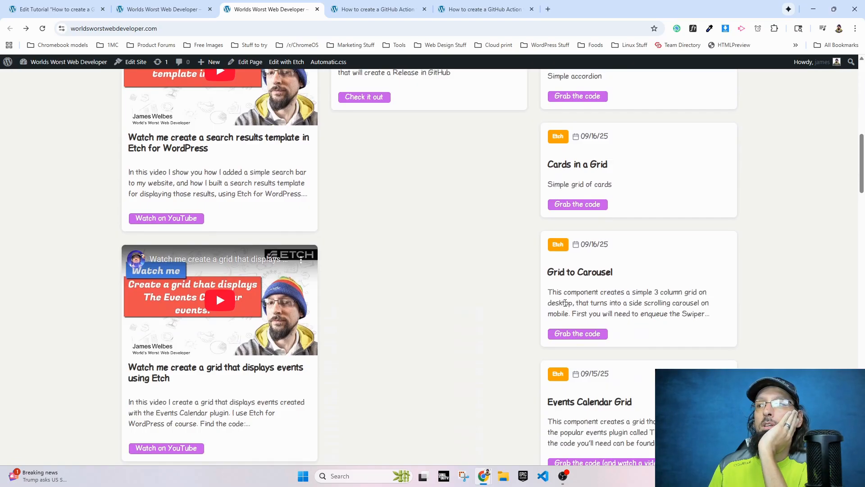
scroll(564, 303, "up", 4)
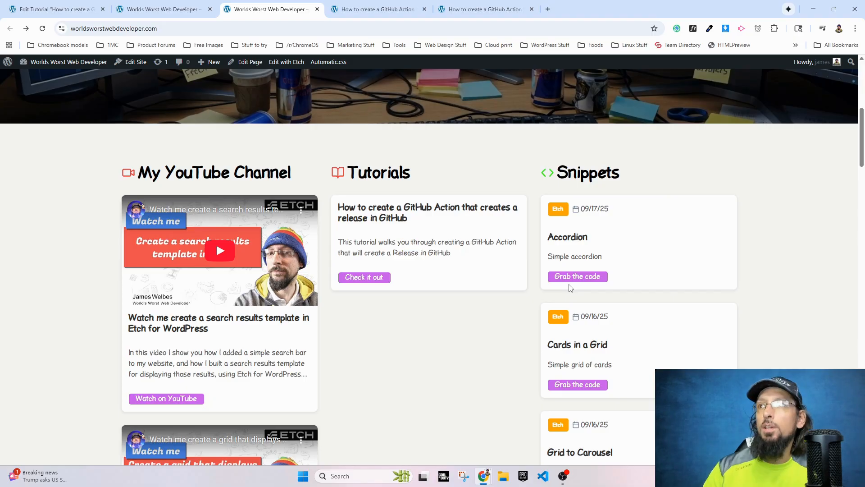
- Select the Snippets column's loop in the Etch editor to review its markup and query arguments
left_click(185, 10)
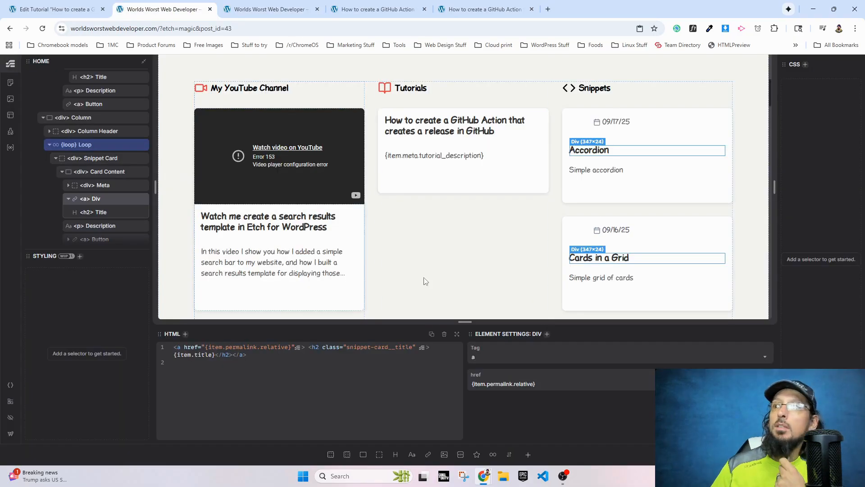
left_click(82, 148)
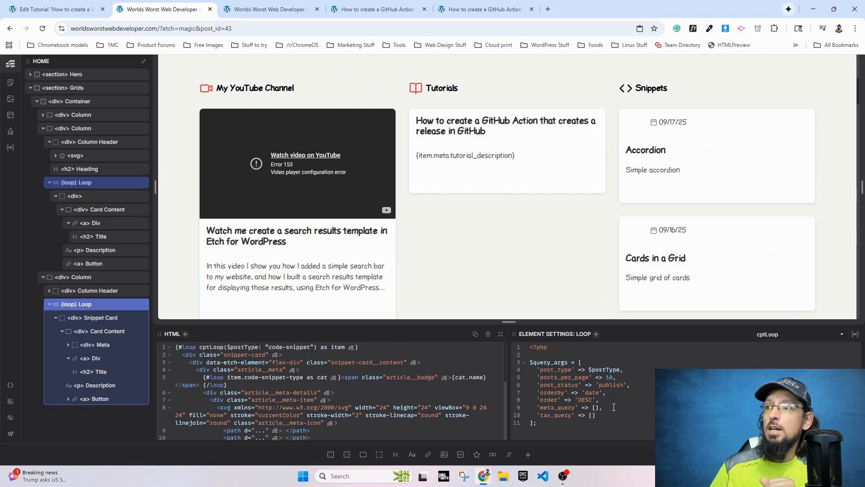
- Delete the saved Videos, Snippets and Simple JSON loops in the Loop Manager
left_click(855, 334)
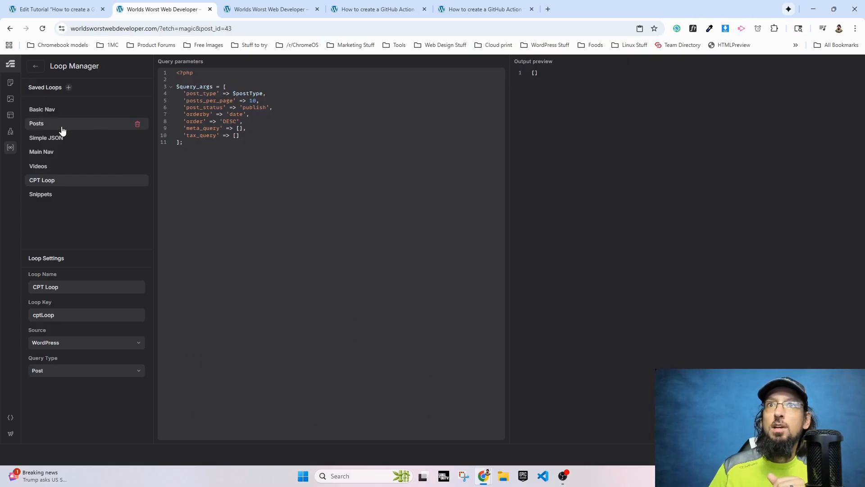
left_click(45, 166)
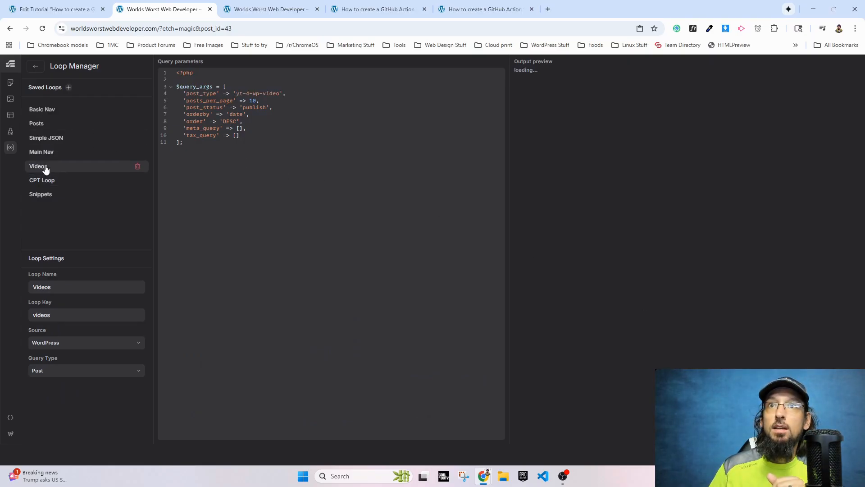
left_click(137, 166)
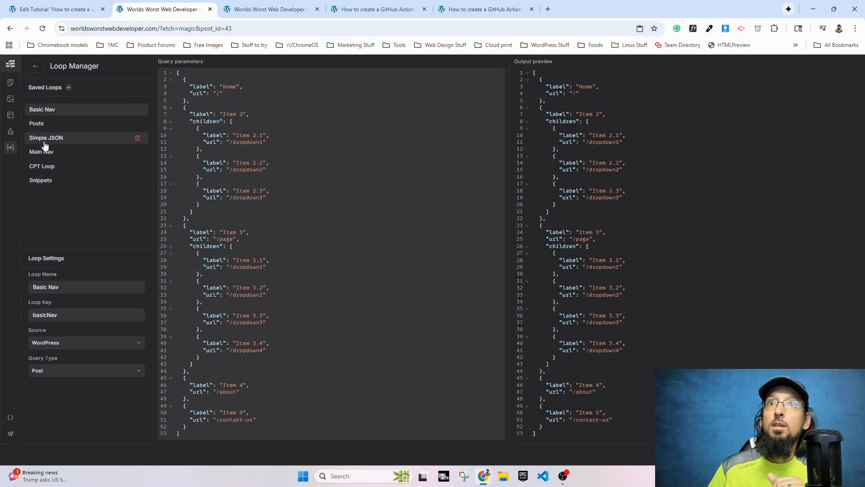
left_click(45, 184)
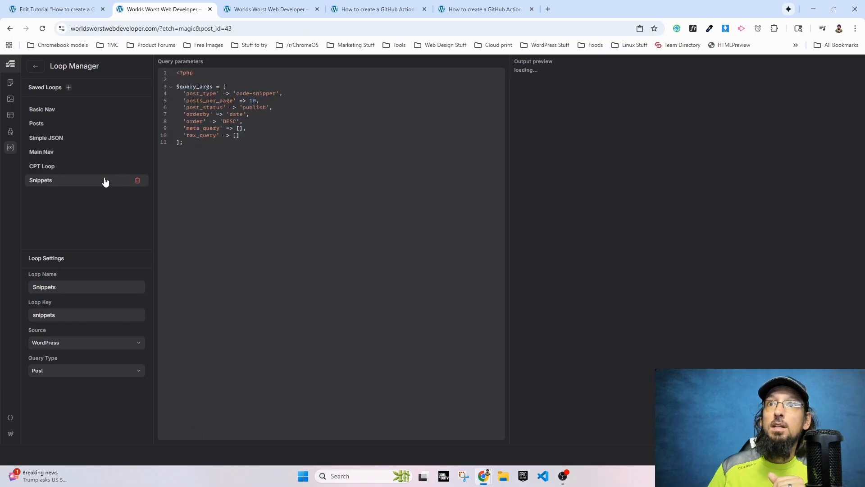
left_click(137, 180)
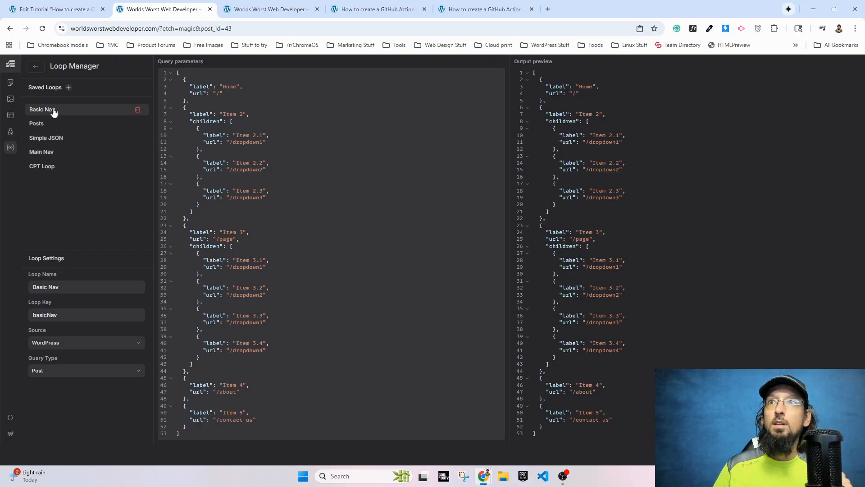
left_click(58, 140)
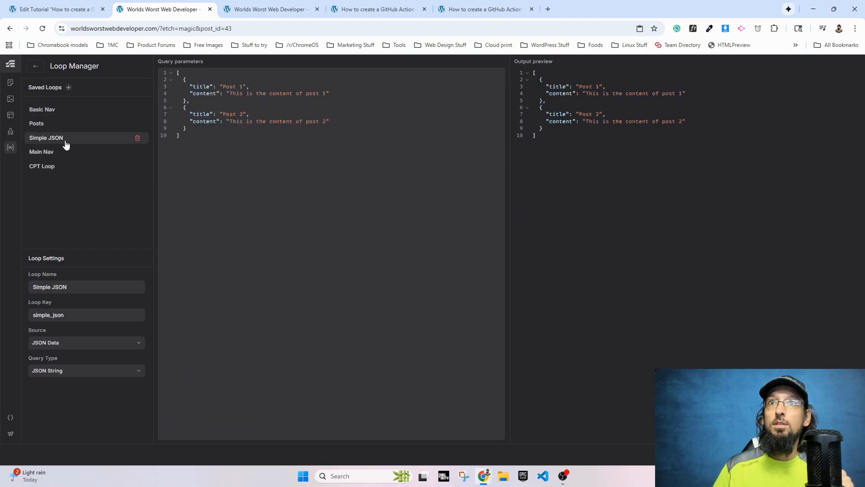
left_click(137, 139)
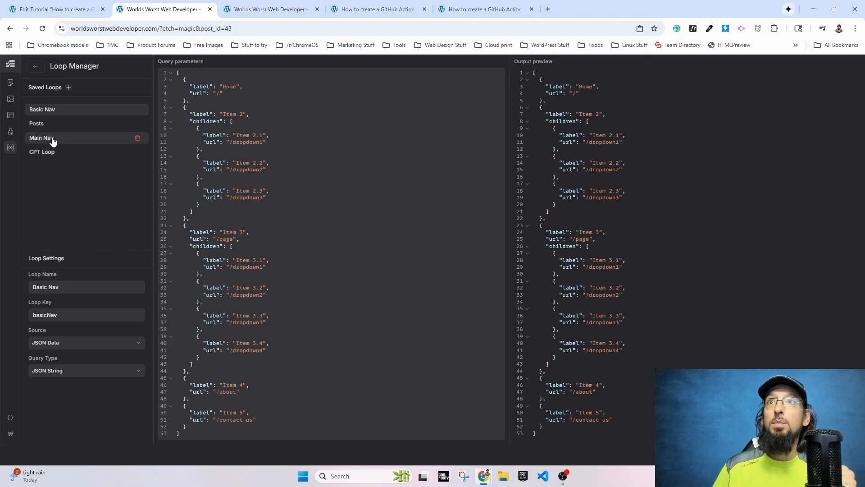
- Compare the JSON menu data of the Main Nav and Basic Nav loops
left_click(53, 141)
left_click(48, 112)
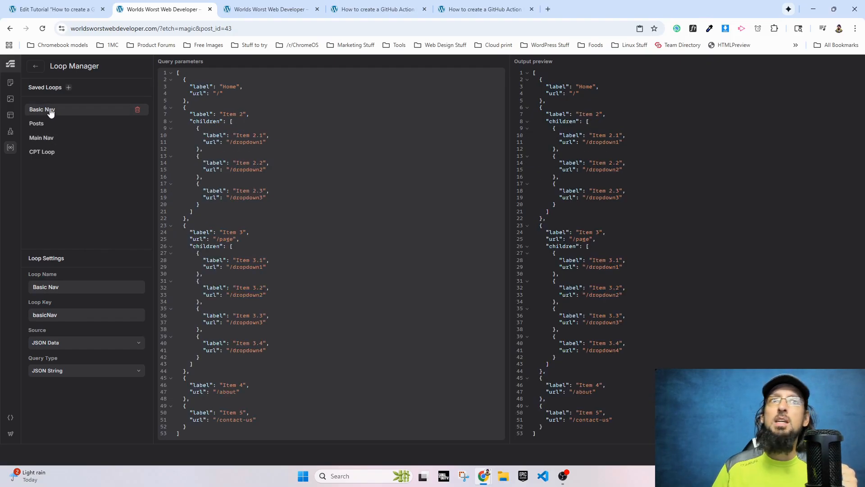
left_click_drag(182, 80, 269, 378)
left_click(252, 302)
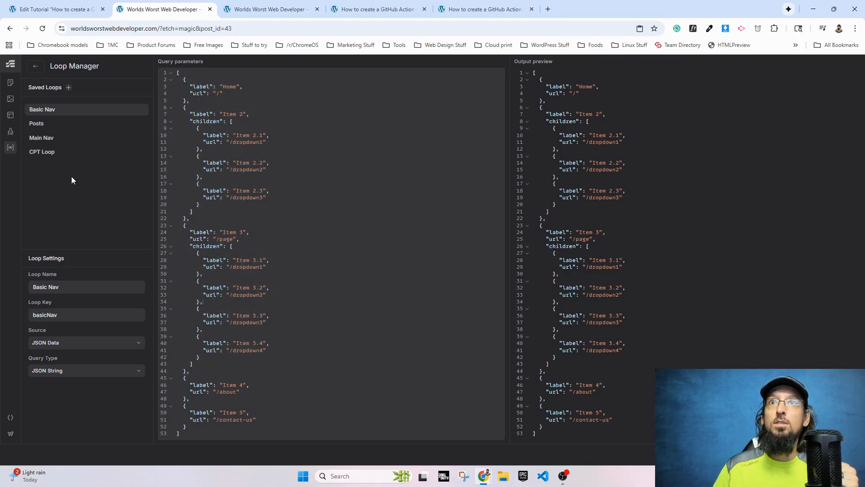
left_click(52, 141)
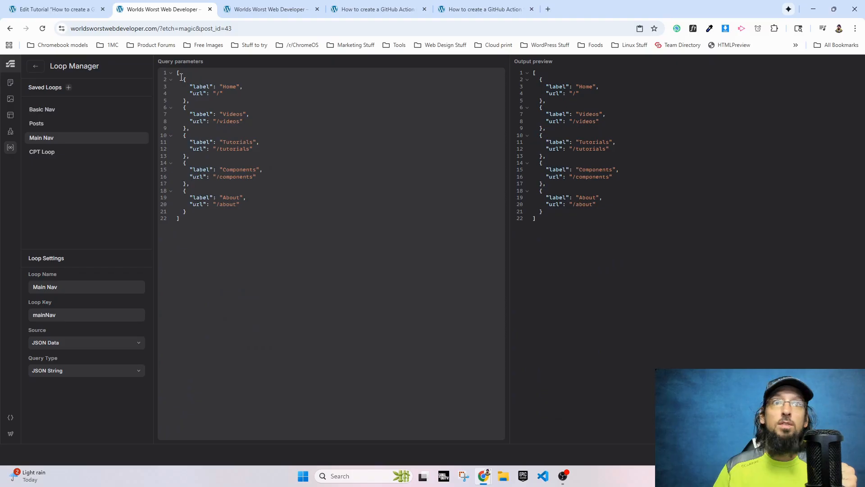
left_click(44, 110)
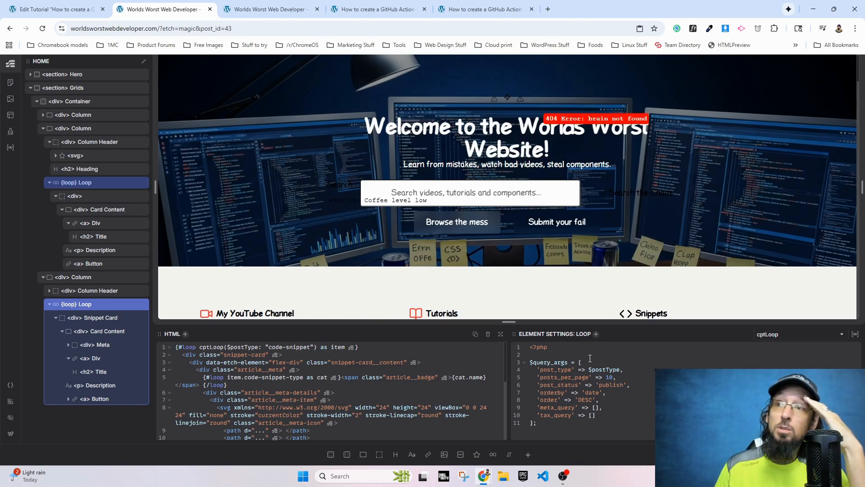
- Set posts_per_page in the CPT Loop query to $count and try $count arguments of 1 and 2 in the Snippets column's loop
double_click(610, 376)
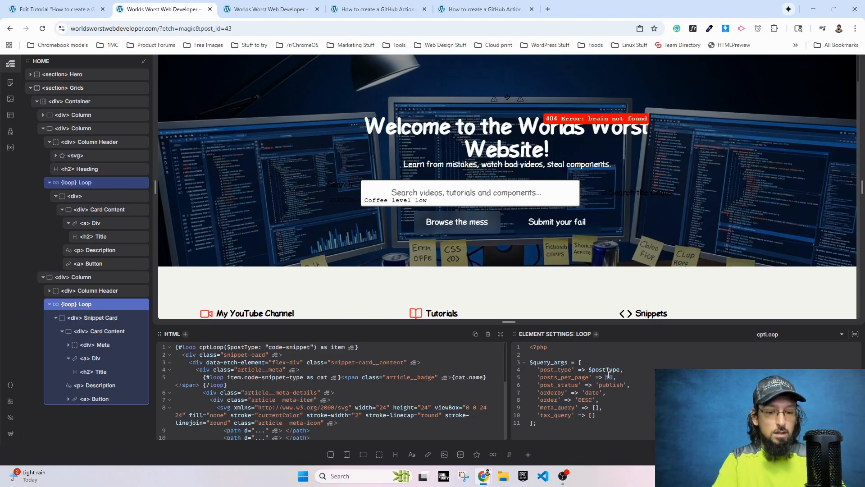
type("$count")
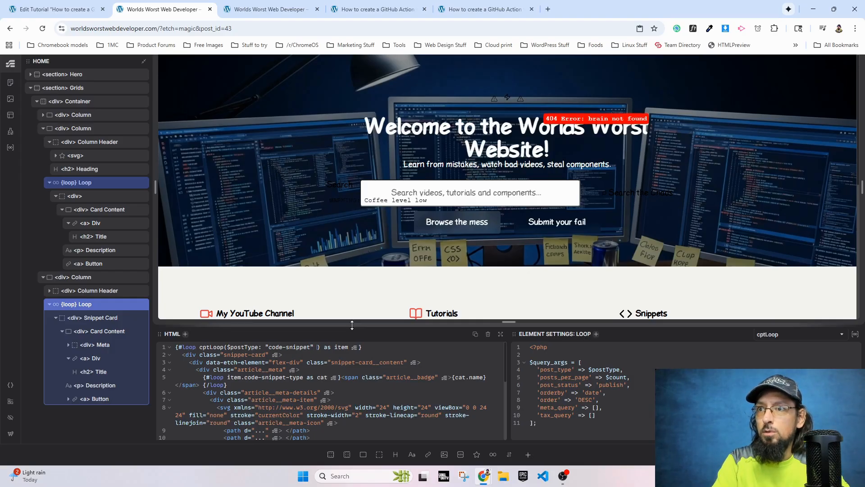
type("$count: ")
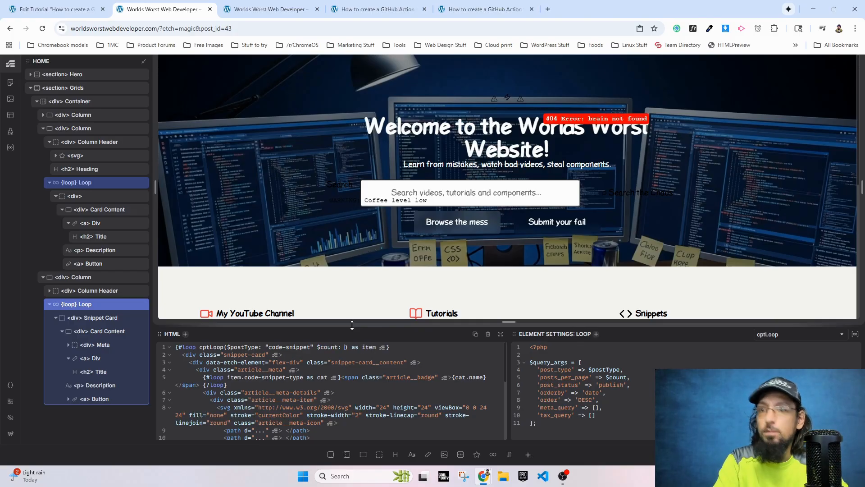
type("1")
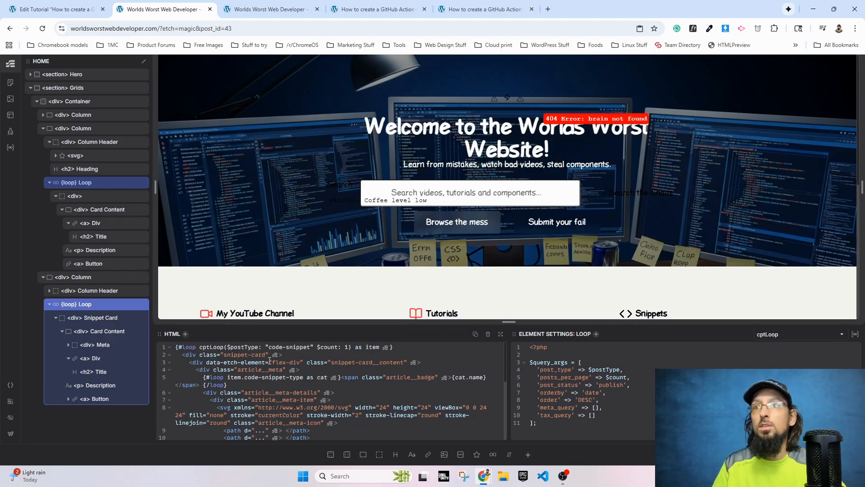
scroll(310, 270, "down", 6)
scroll(309, 270, "up", 3)
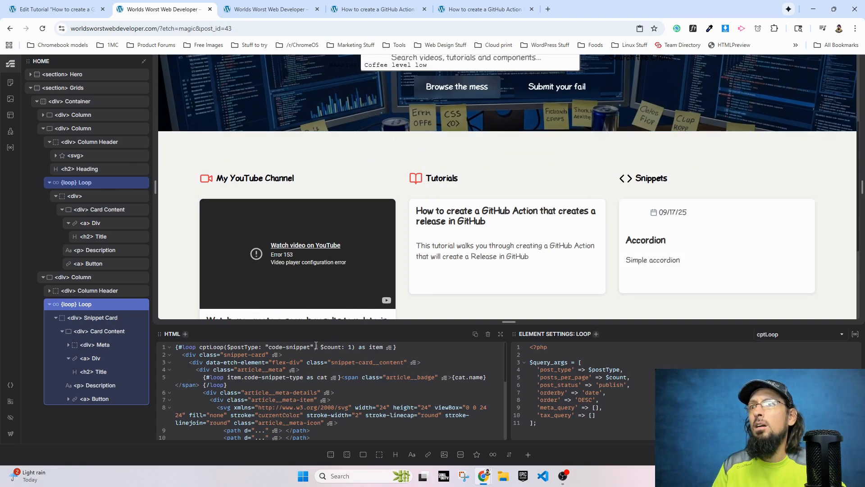
scroll(577, 276, "down", 2)
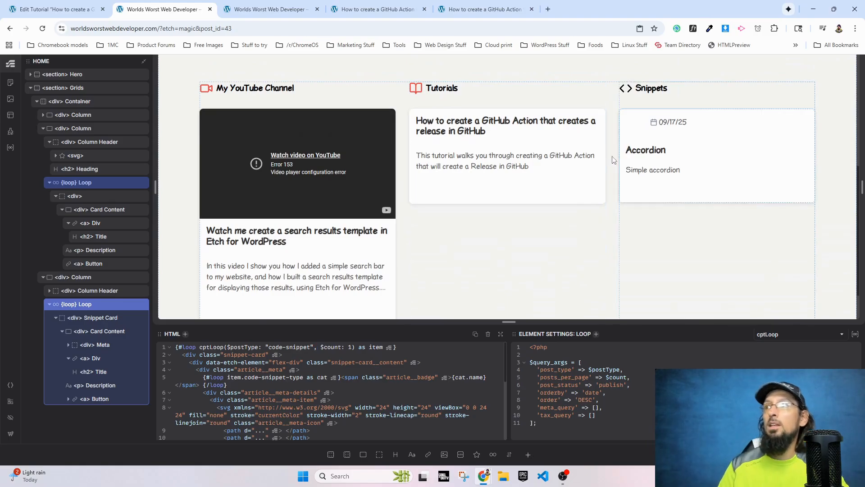
type("2")
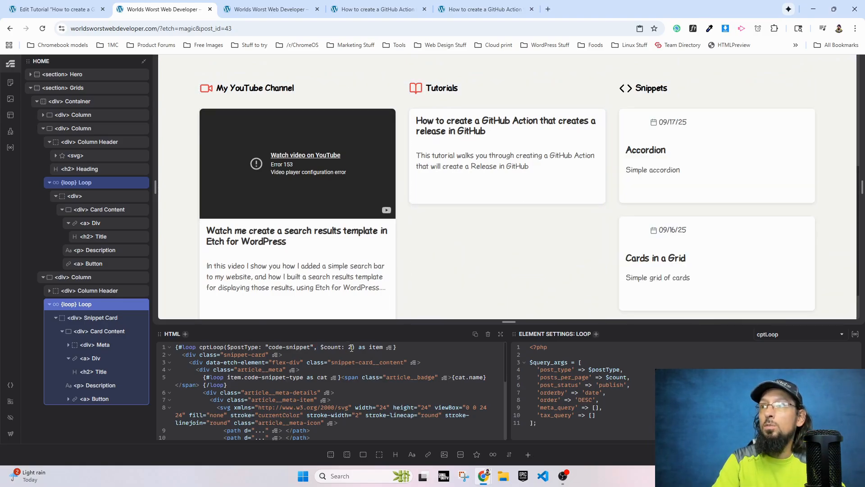
scroll(674, 292, "down", 1)
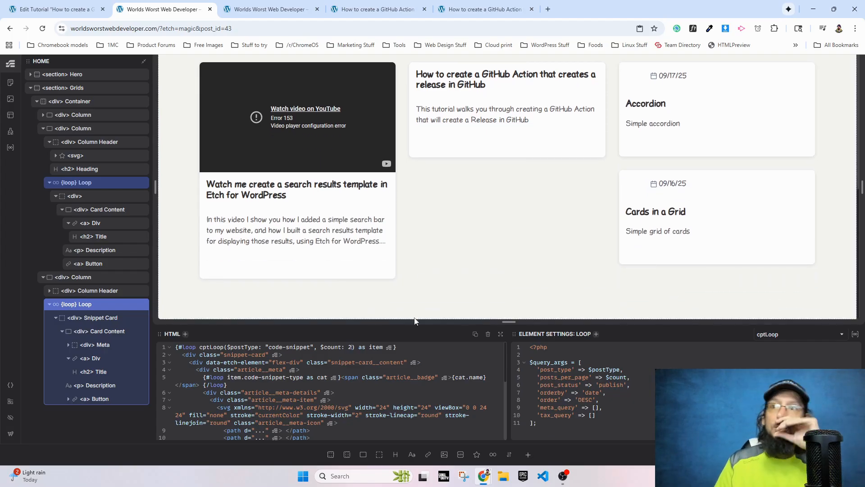
- Remove the $count argument from the Snippets column's loop call, keeping only the code-snippet post type argument
left_click_drag(226, 347, 319, 347)
left_click(317, 347)
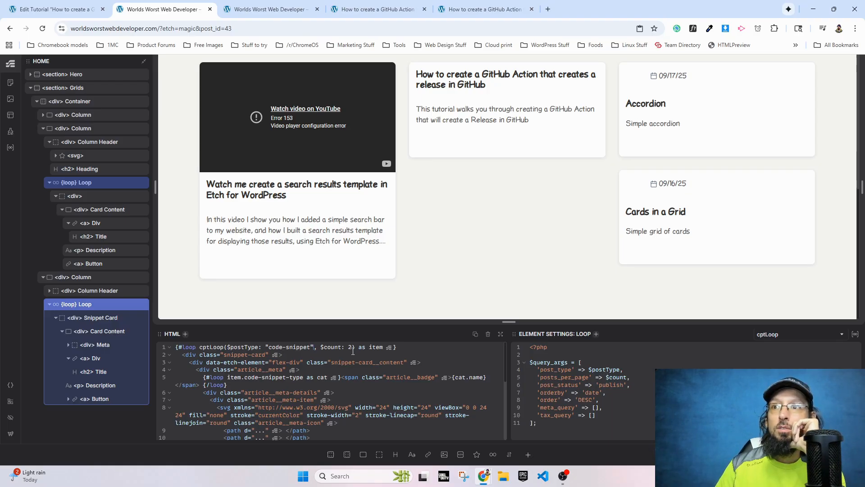
left_click_drag(353, 348, 321, 346)
left_click(314, 347)
left_click_drag(314, 347, 354, 348)
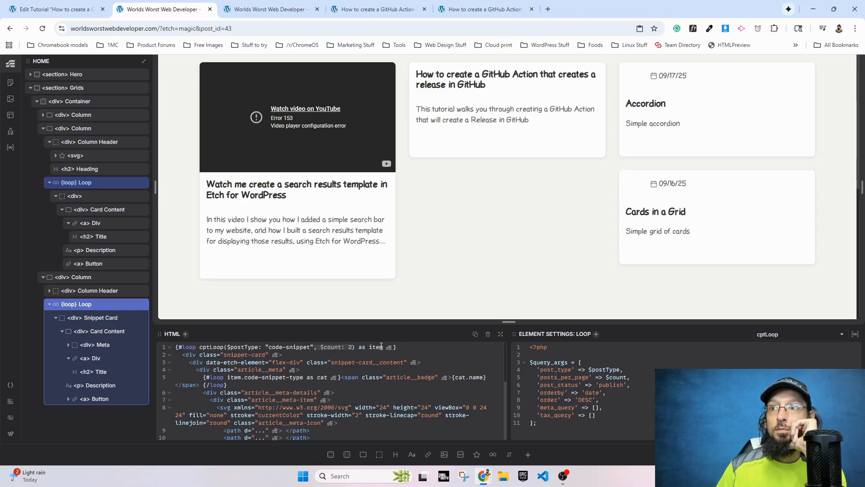
key("BackSpace")
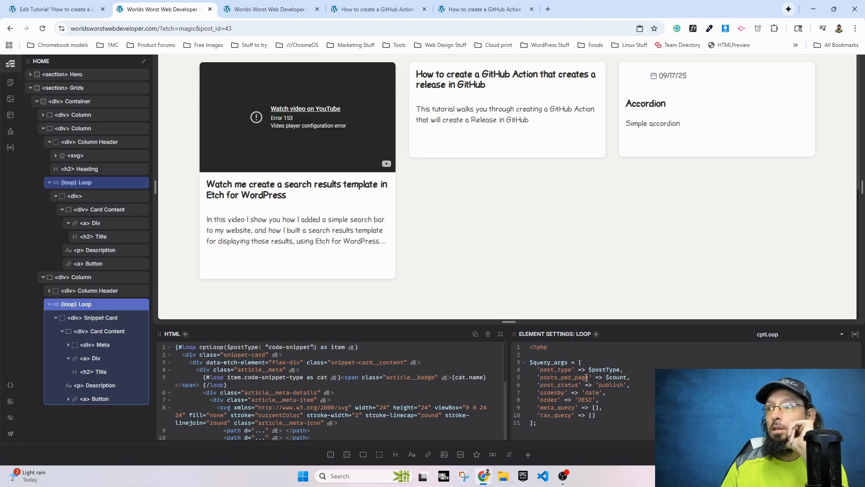
- Replace the $count variable in the CPT Loop query with a fixed posts_per_page of 10
left_click(627, 378)
key("BackSpace")
key("BackSpace")
key("BackSpace")
key("BackSpace")
key("BackSpace")
key("BackSpace")
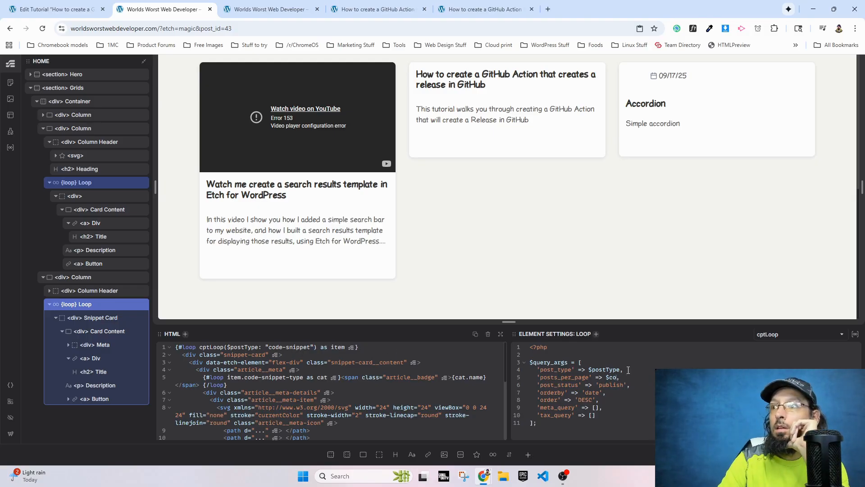
type("10")
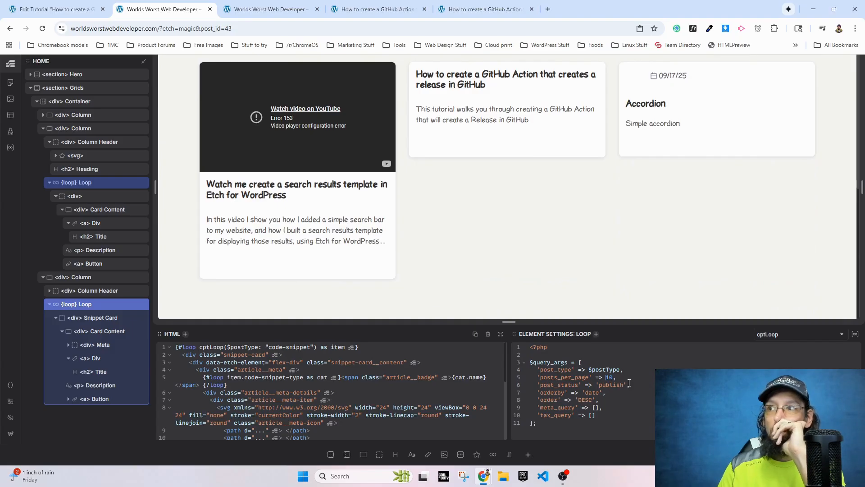
- Reload the live home page and the Etch editor to check the Snippets column's cards
left_click(284, 10)
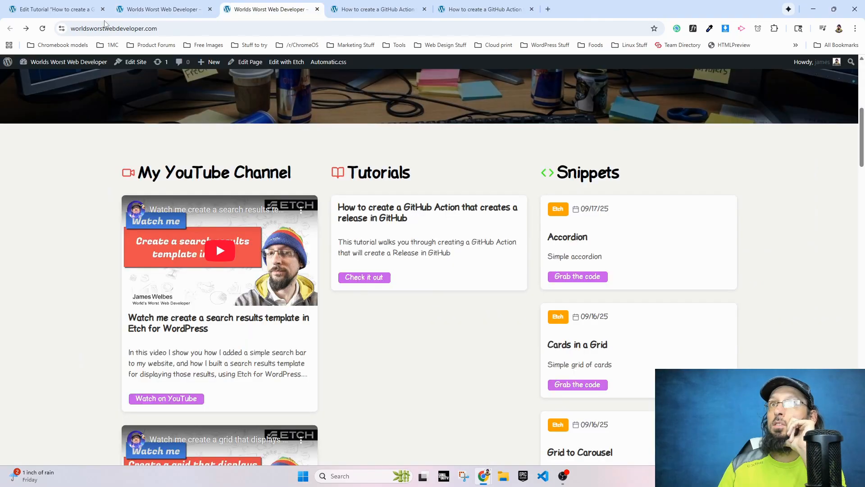
key("F5")
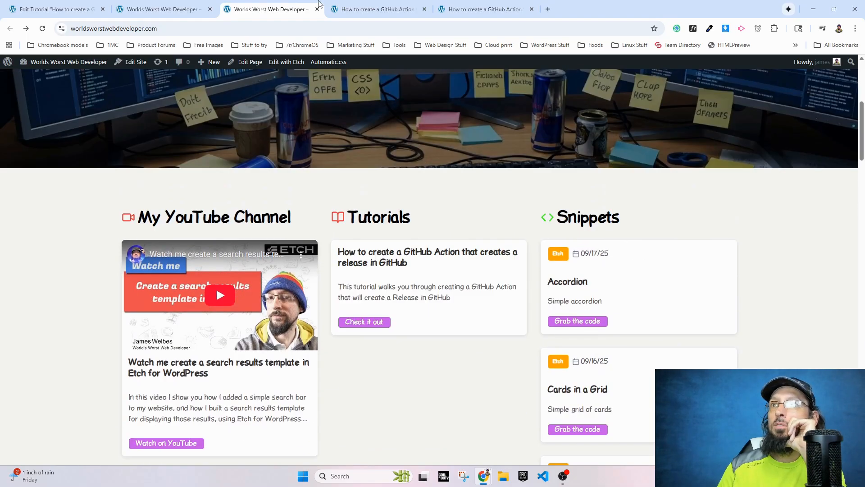
left_click(162, 9)
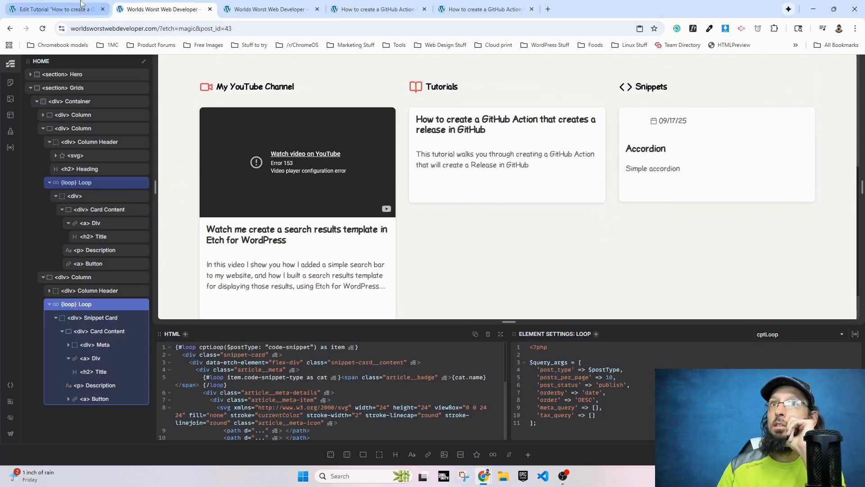
left_click(42, 29)
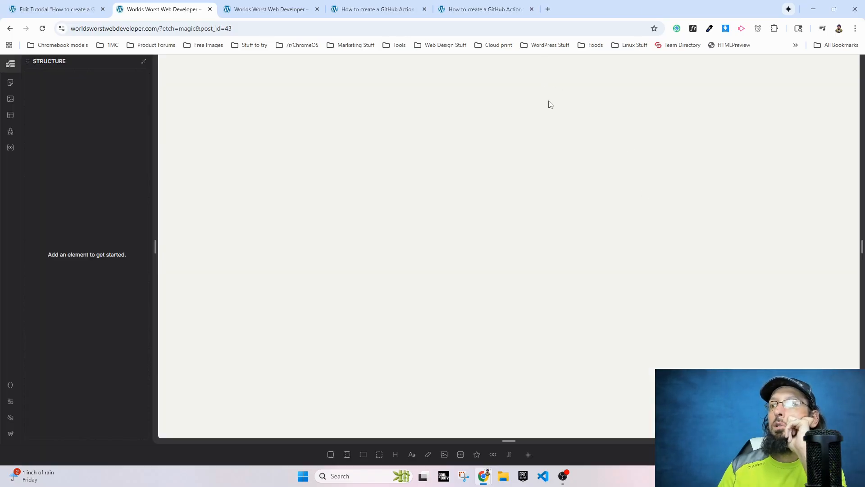
scroll(650, 214, "down", 6)
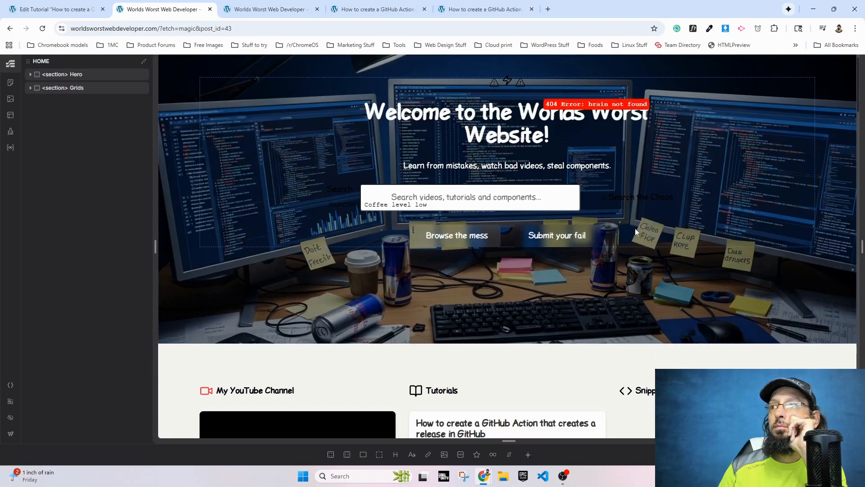